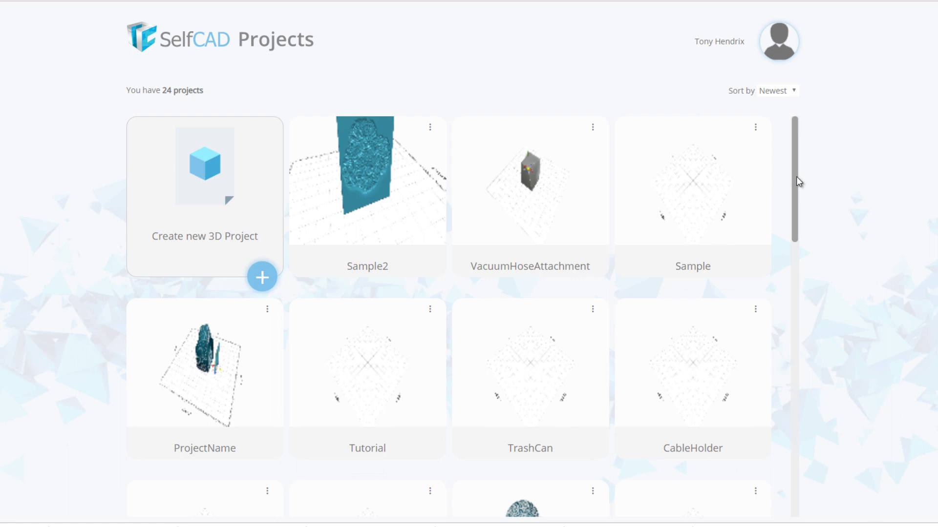
Move from the Projects page into a new 3D project with a blank workspace.
drag(796, 177, 795, 318)
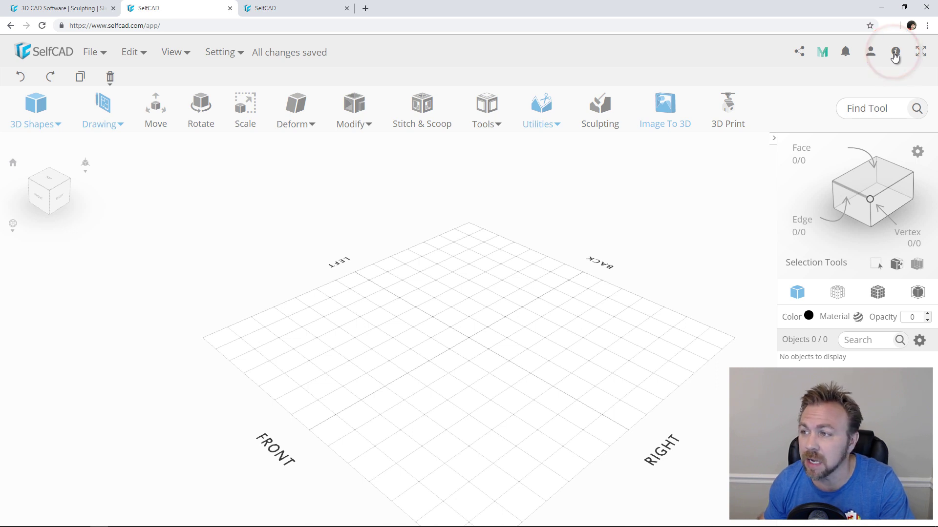
click(895, 54)
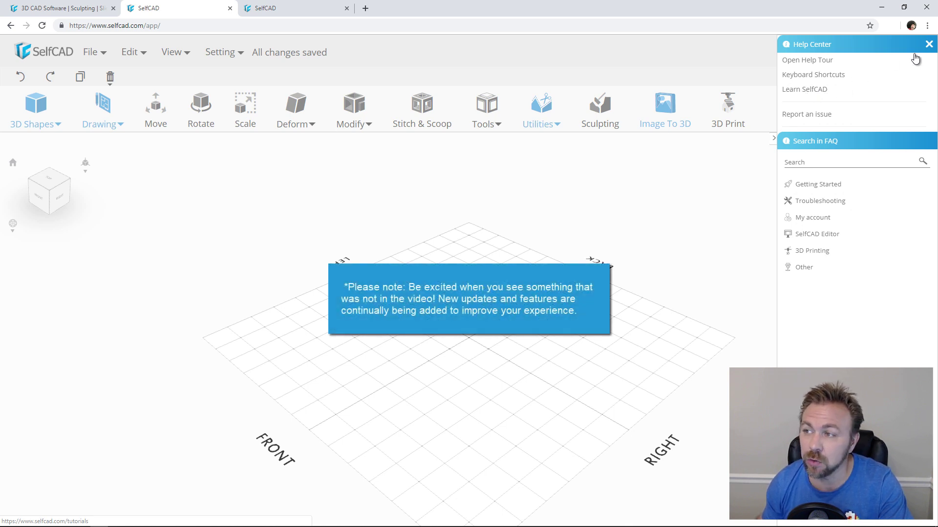
click(928, 45)
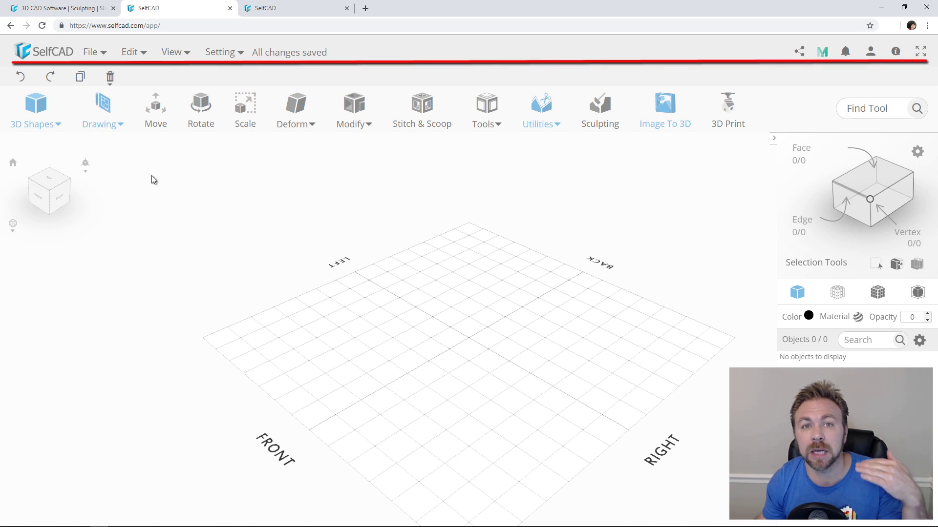
Start a new blank project and add a cube at its default size.
mouse_move(96, 56)
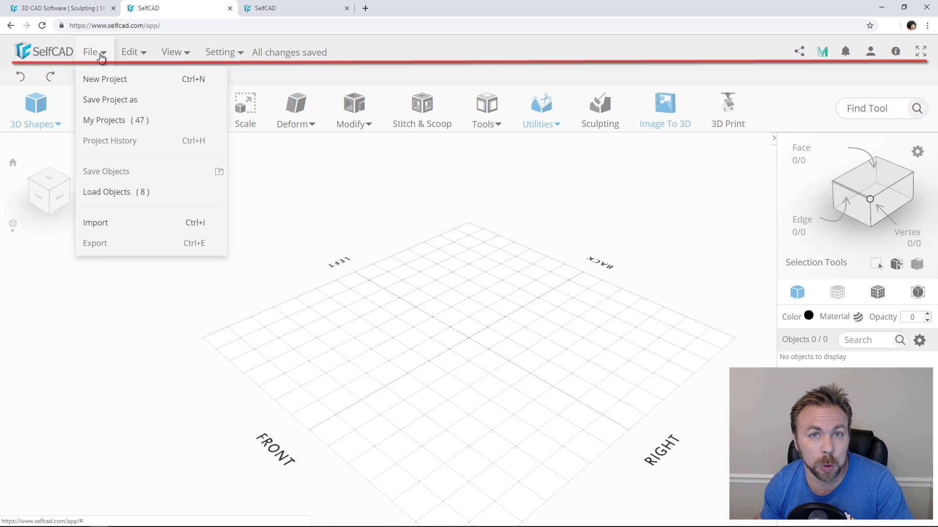
click(105, 141)
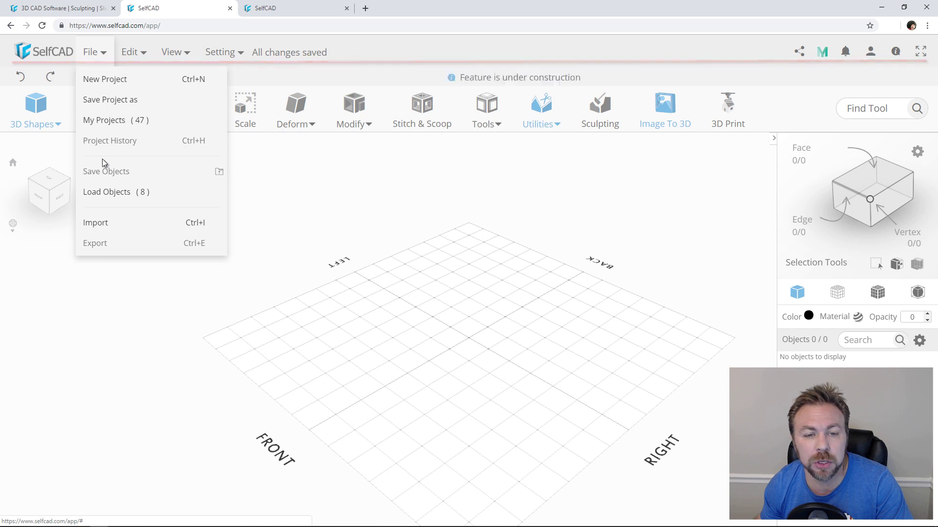
click(103, 79)
click(36, 110)
click(53, 165)
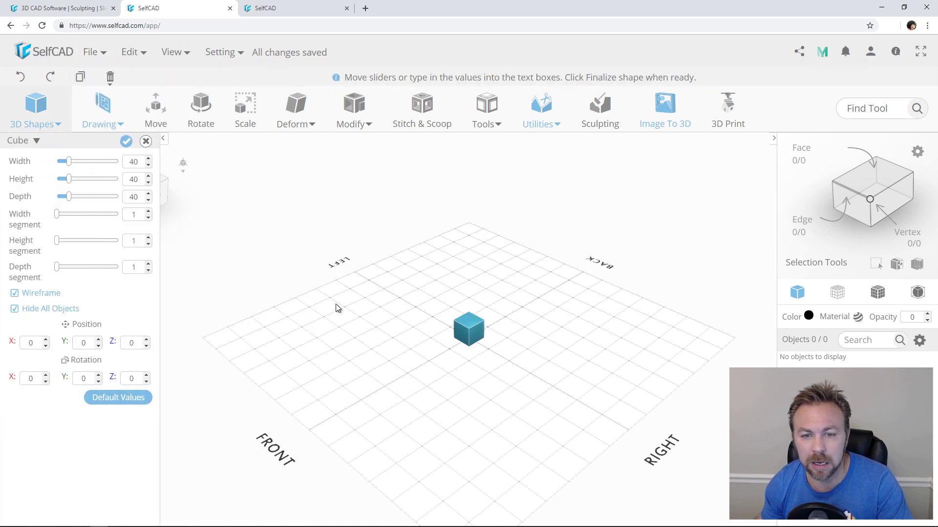
click(128, 141)
Check the project in My Projects, return to the editor and save the changes.
click(90, 52)
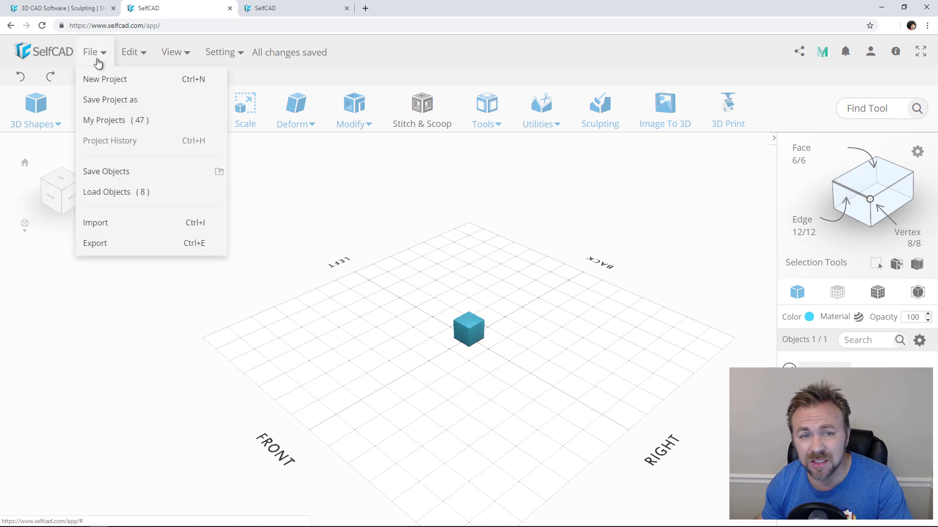
click(109, 122)
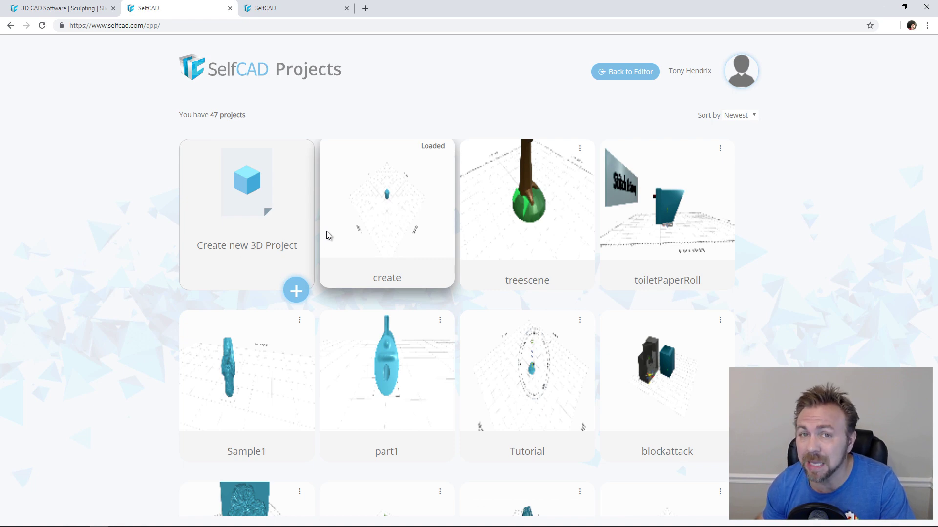
click(626, 71)
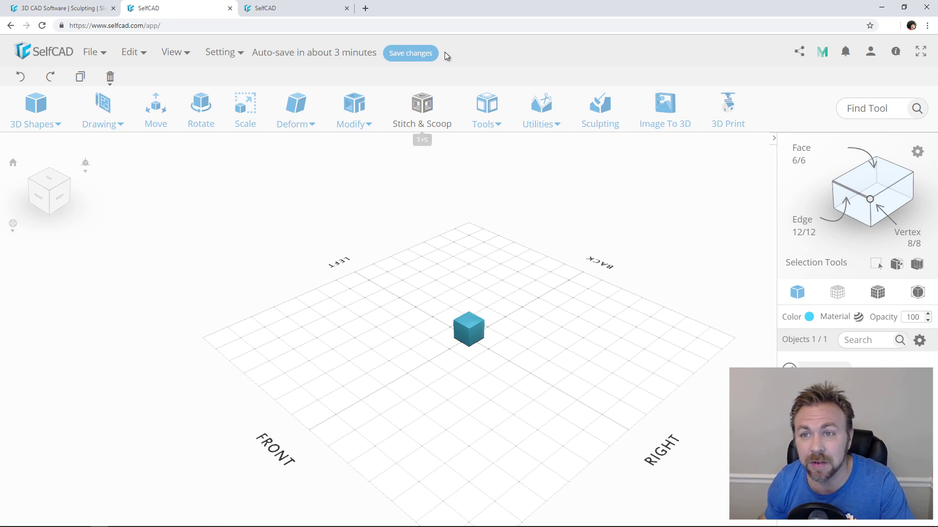
click(414, 55)
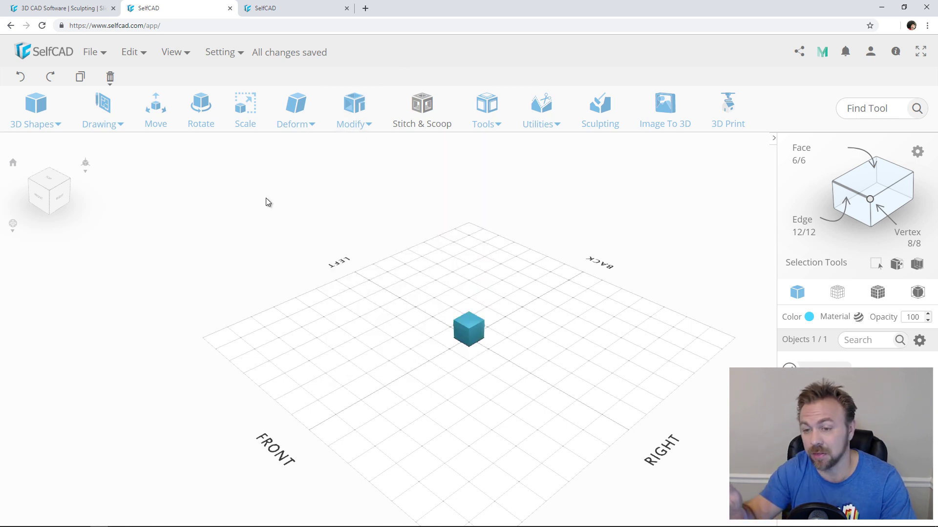
Load the saved roof object from the last page of saved objects.
click(91, 52)
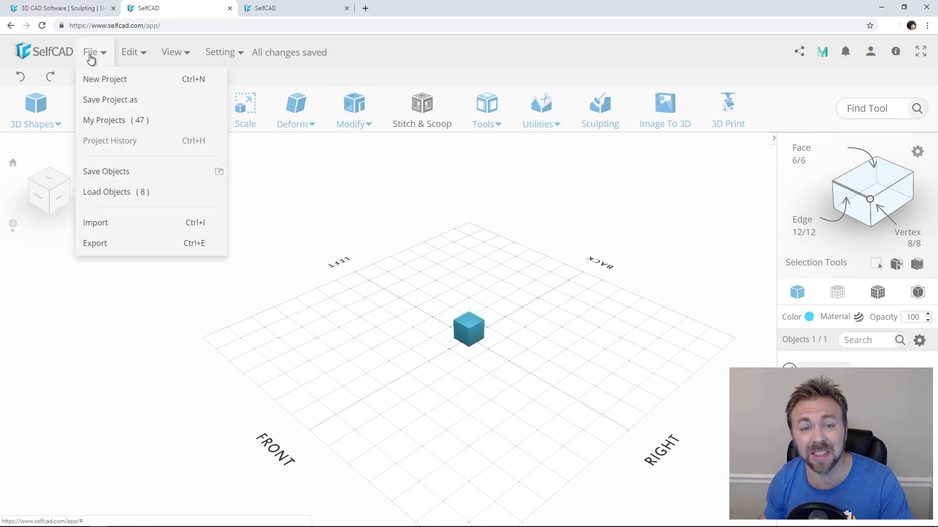
click(122, 192)
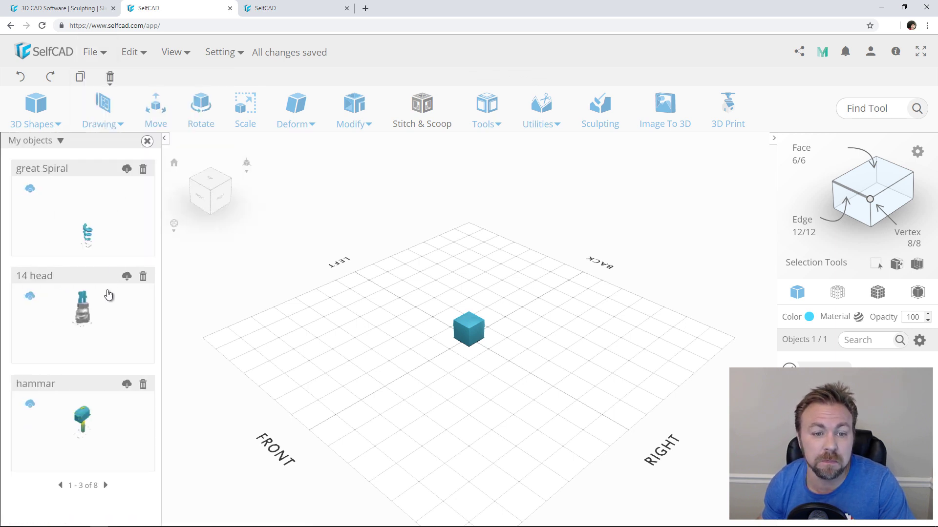
click(107, 486)
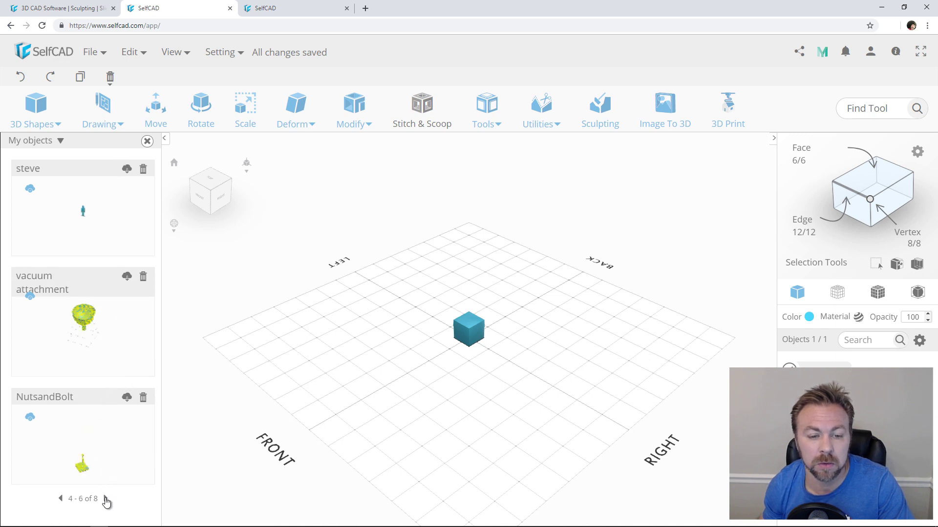
click(106, 498)
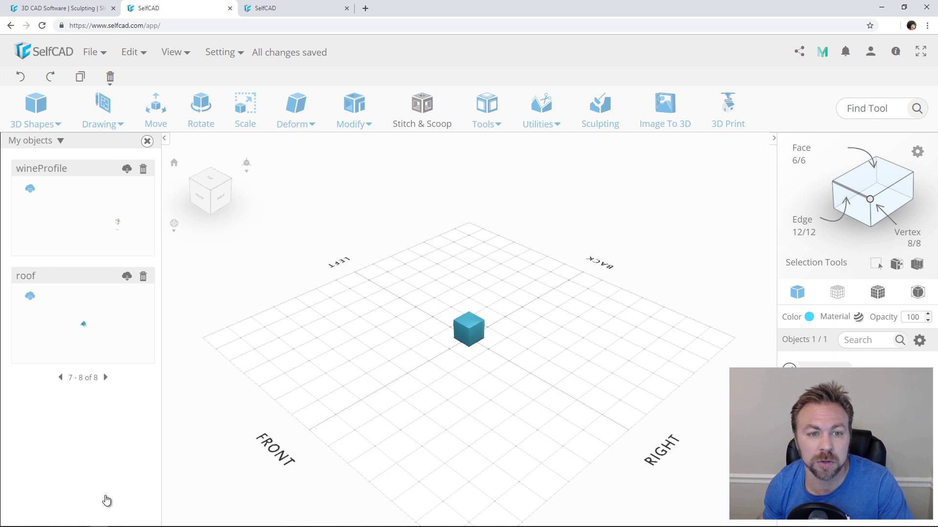
click(127, 276)
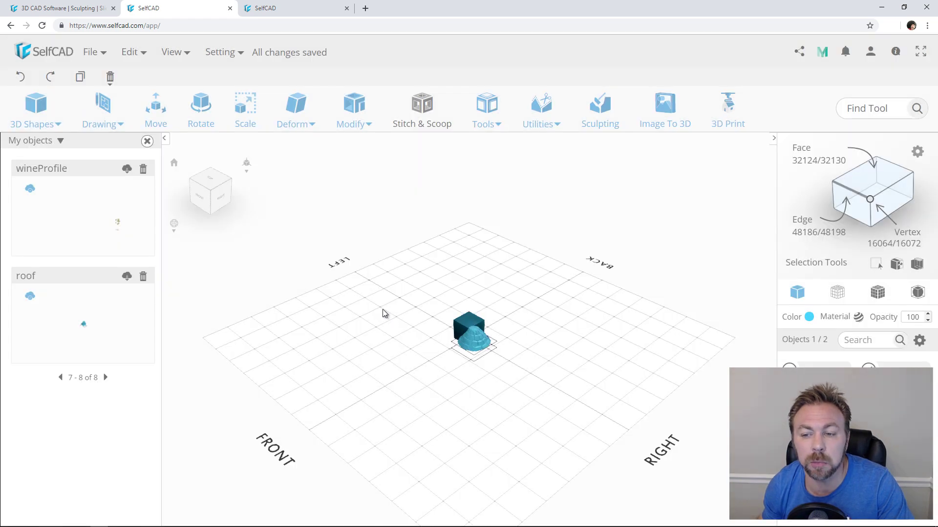
Move the roof up so it sits on top of the cube.
scroll(484, 337, up, 5)
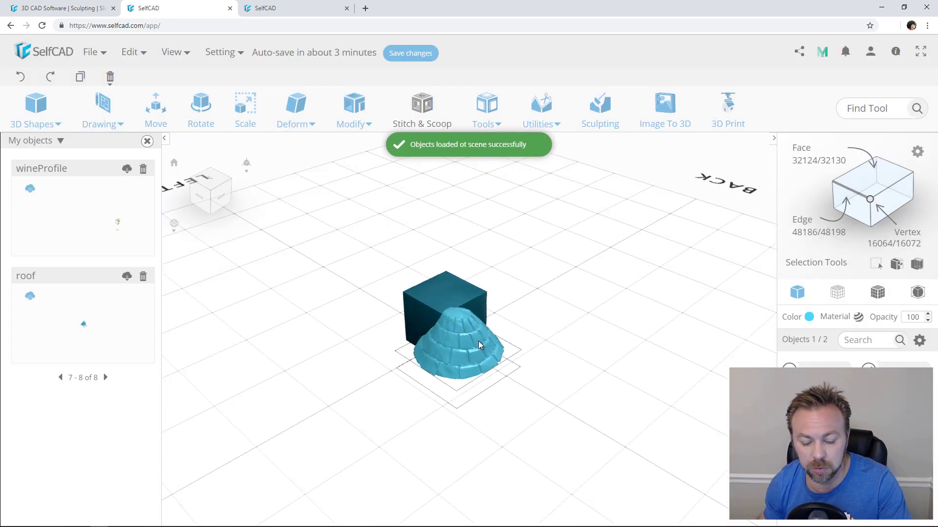
key(m)
drag(458, 306, 440, 283)
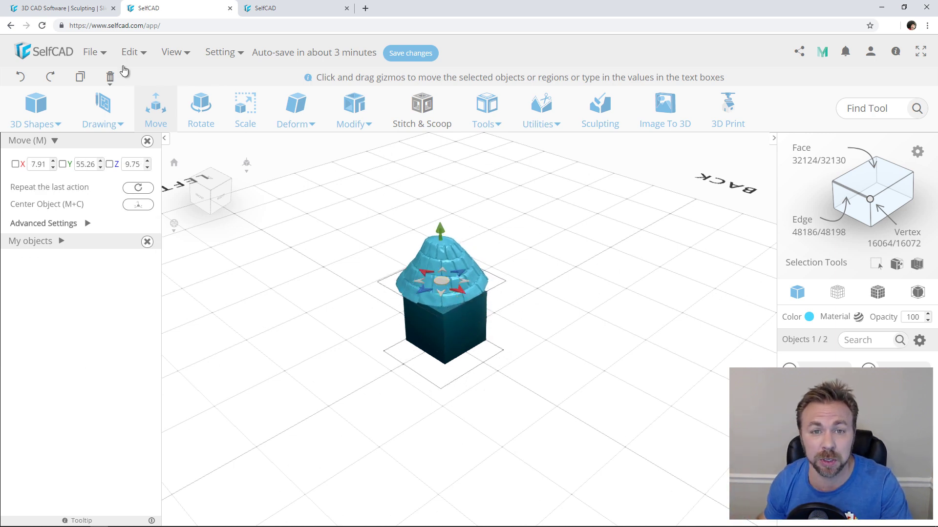
Import the Octopus_Stand-Final-Alt mesh file into the scene.
click(106, 56)
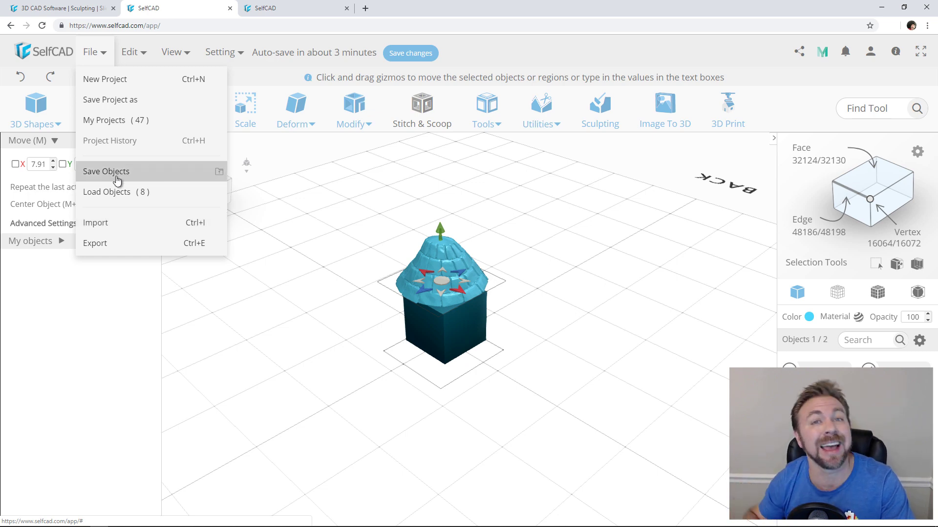
click(106, 225)
click(272, 109)
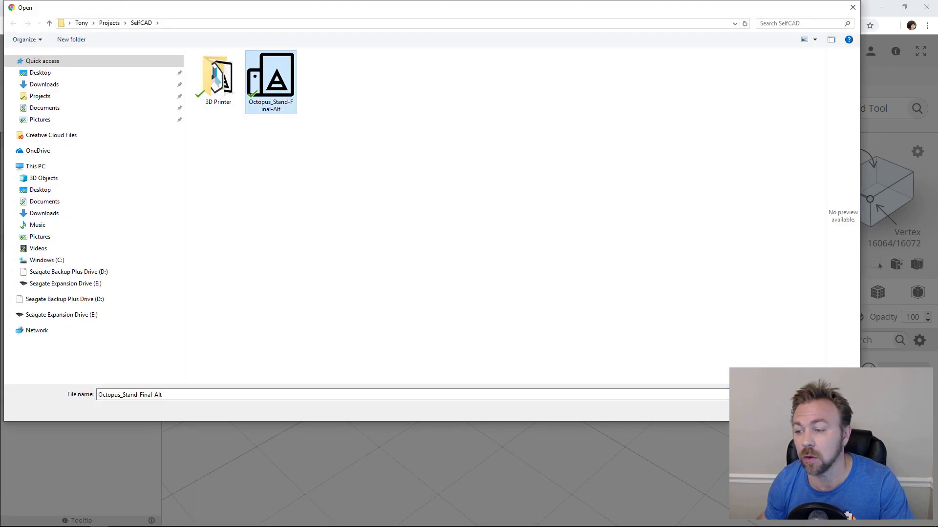
click(780, 412)
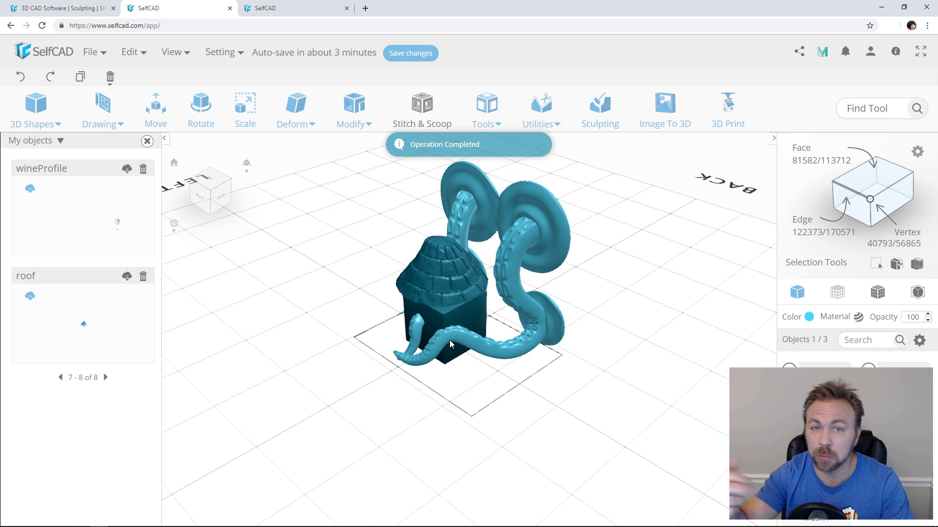
click(88, 51)
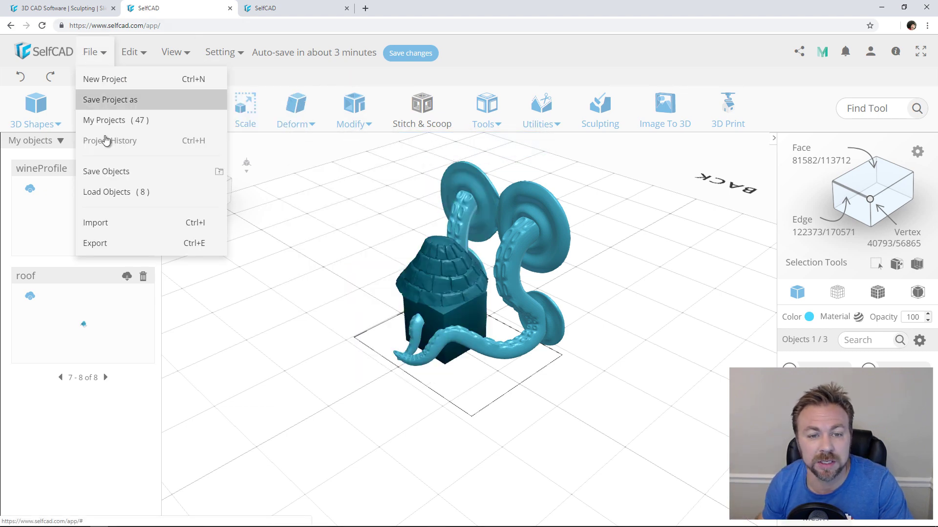
click(109, 243)
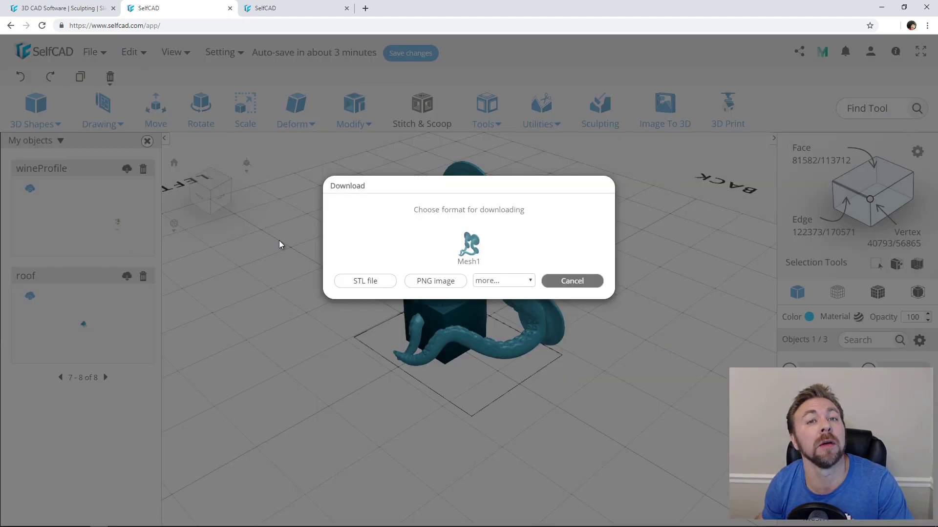
click(510, 282)
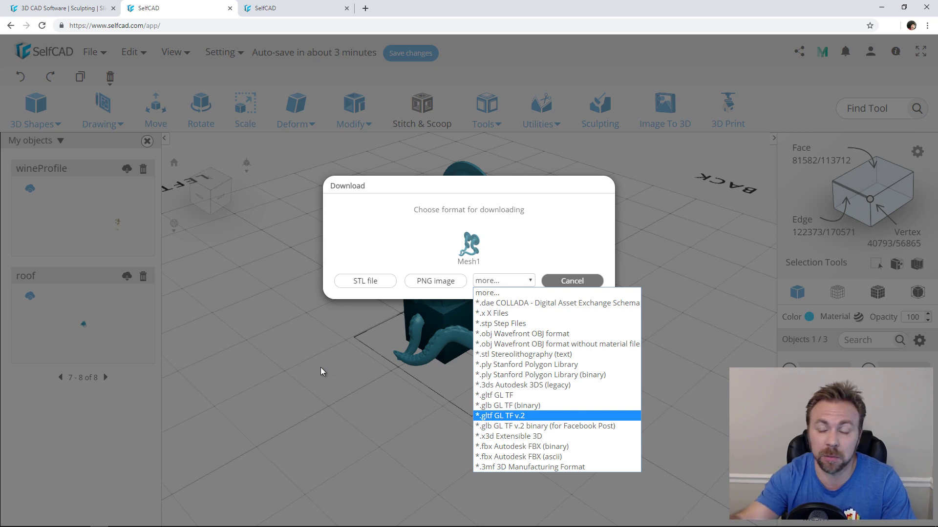
click(530, 281)
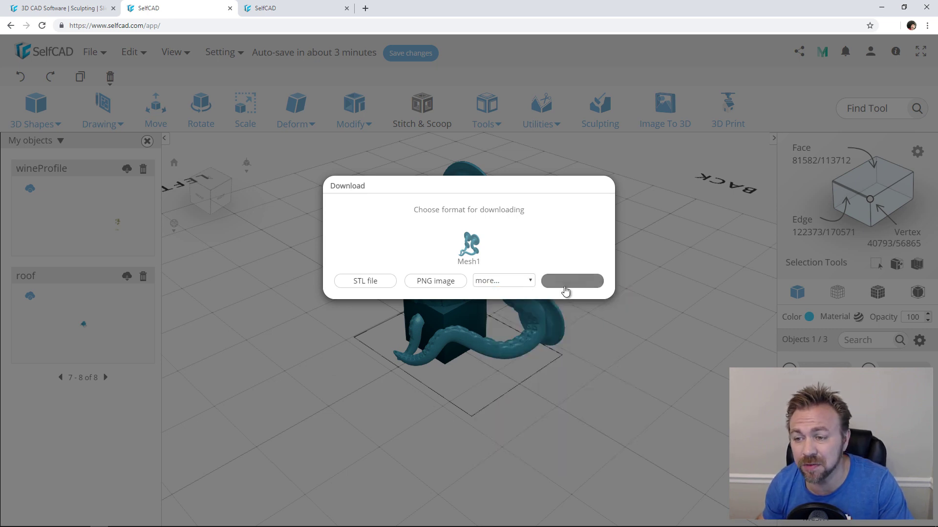
click(563, 283)
mouse_move(97, 56)
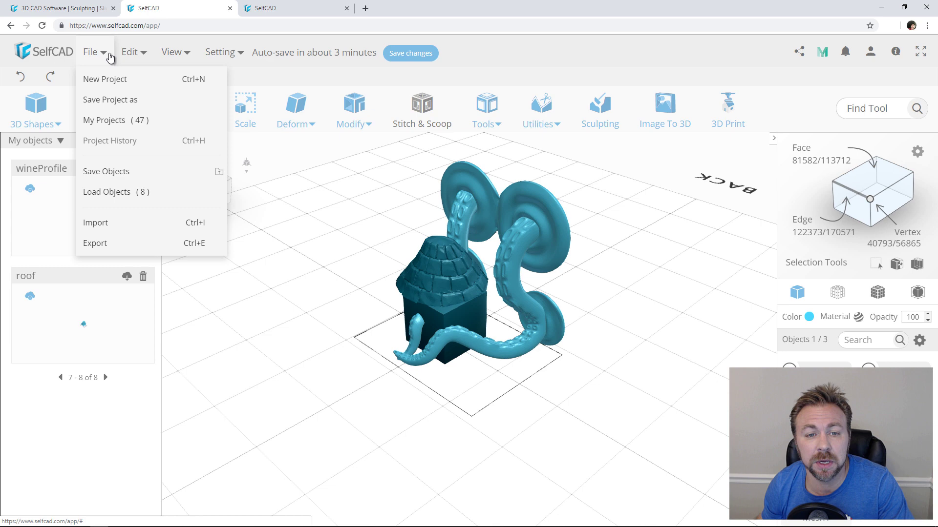
mouse_move(134, 56)
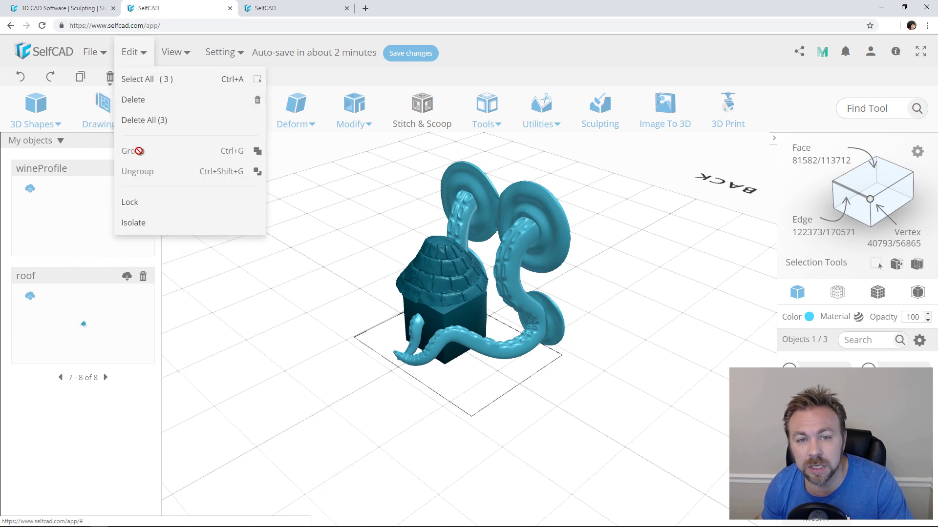
Deselect everything, then open and close the reference image panel.
click(149, 225)
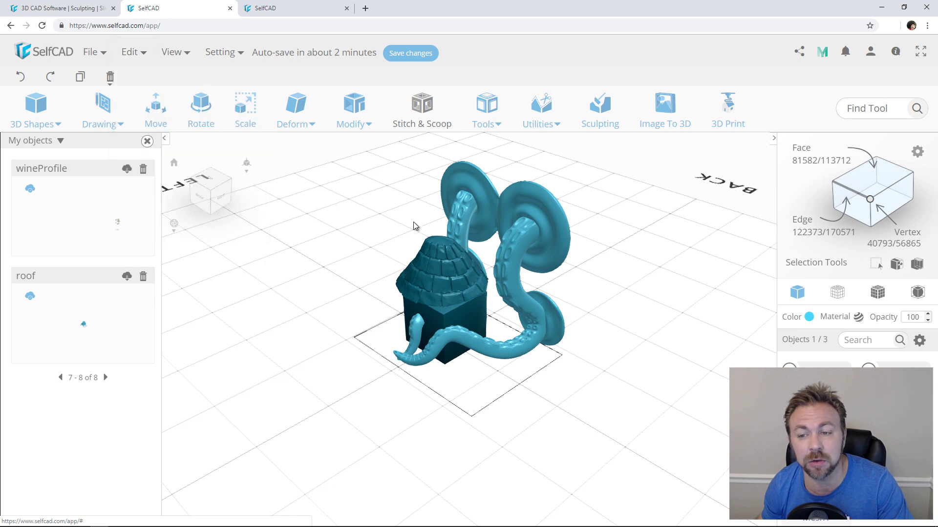
click(355, 207)
mouse_move(153, 58)
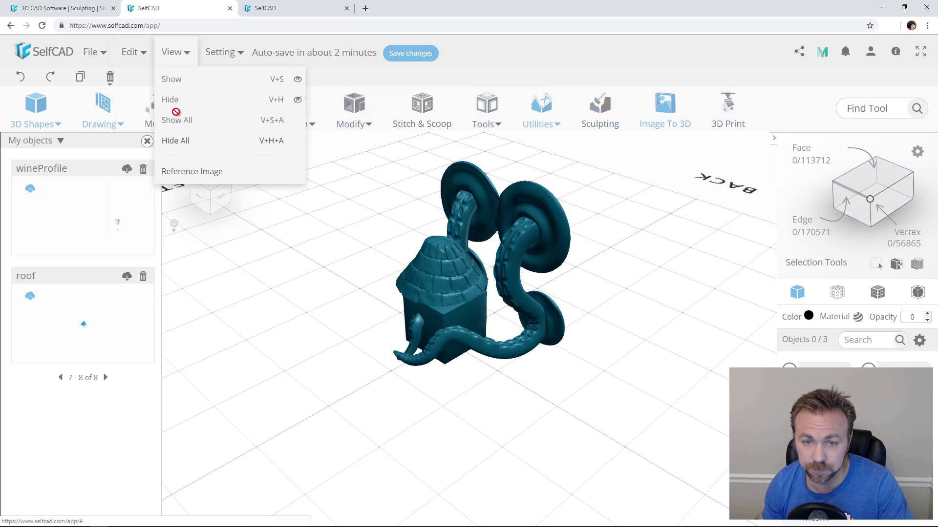
click(190, 172)
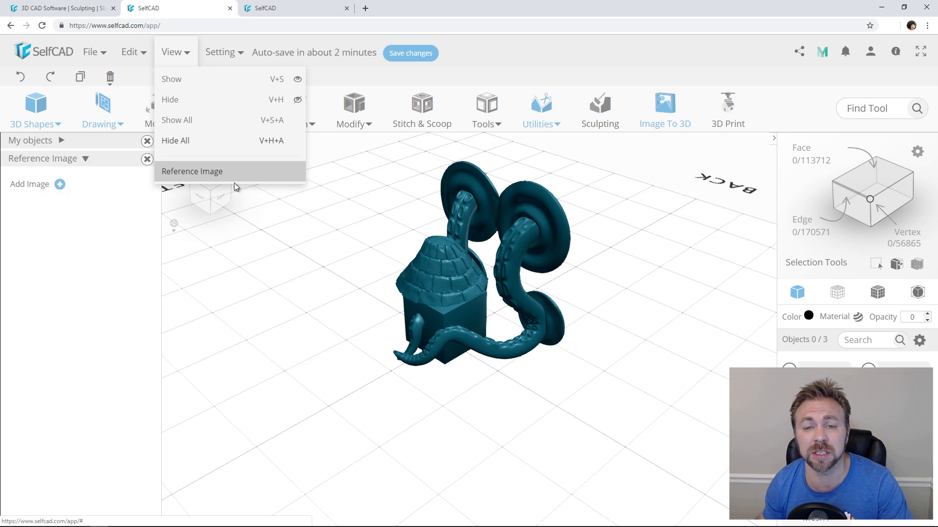
scroll(312, 291, down, 5)
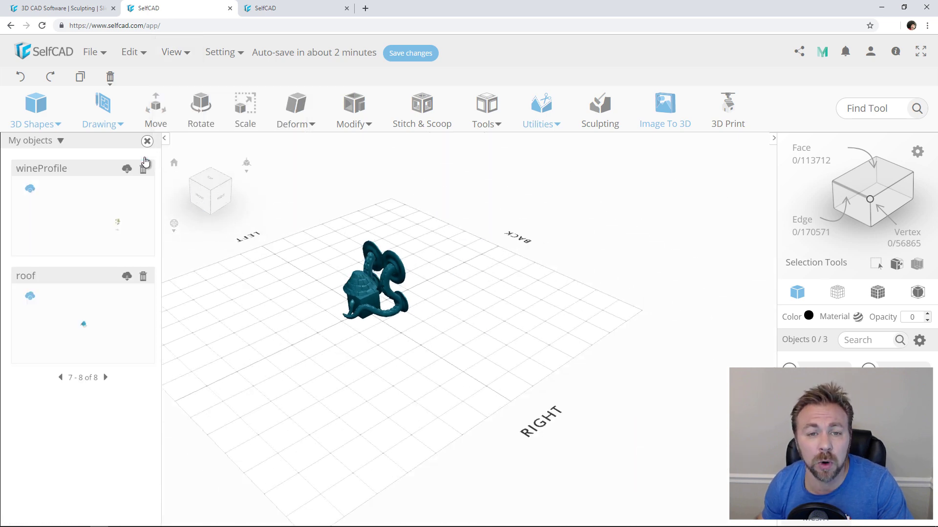
click(146, 142)
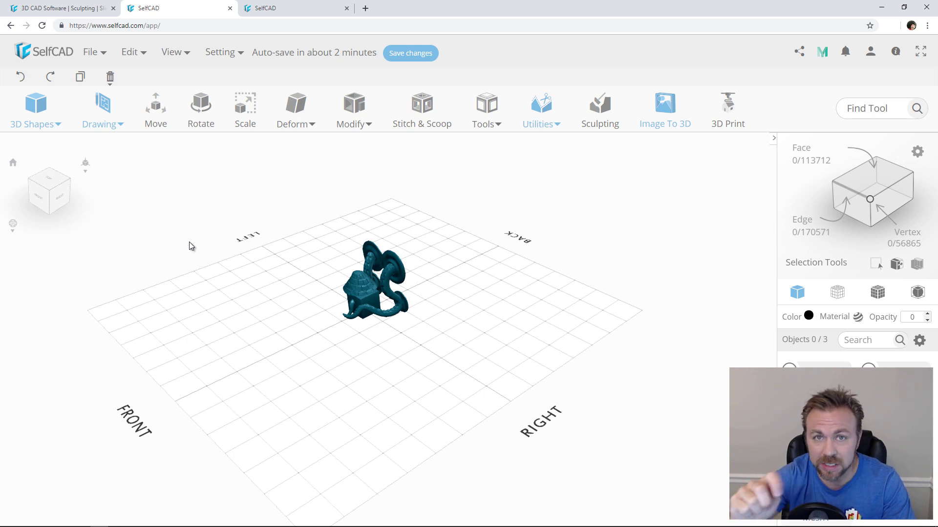
Add the screref screw picture as a reference image.
click(142, 55)
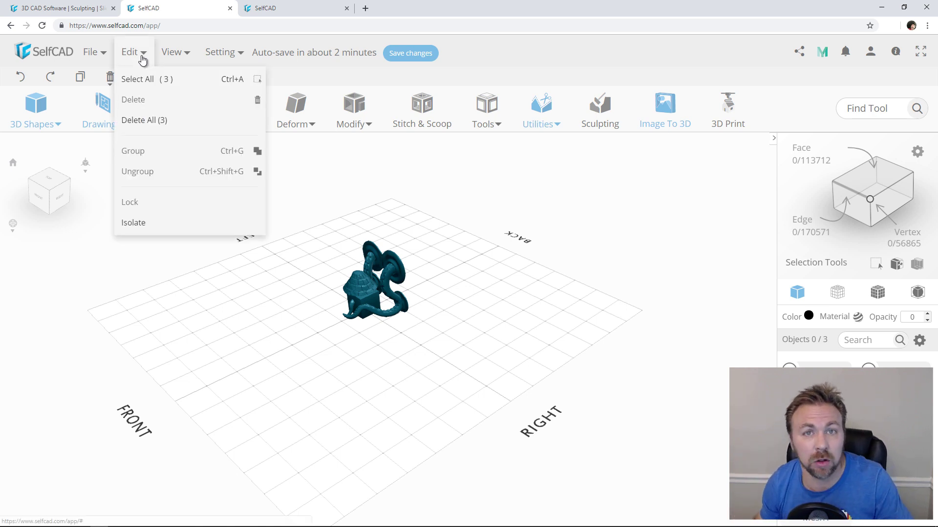
click(180, 55)
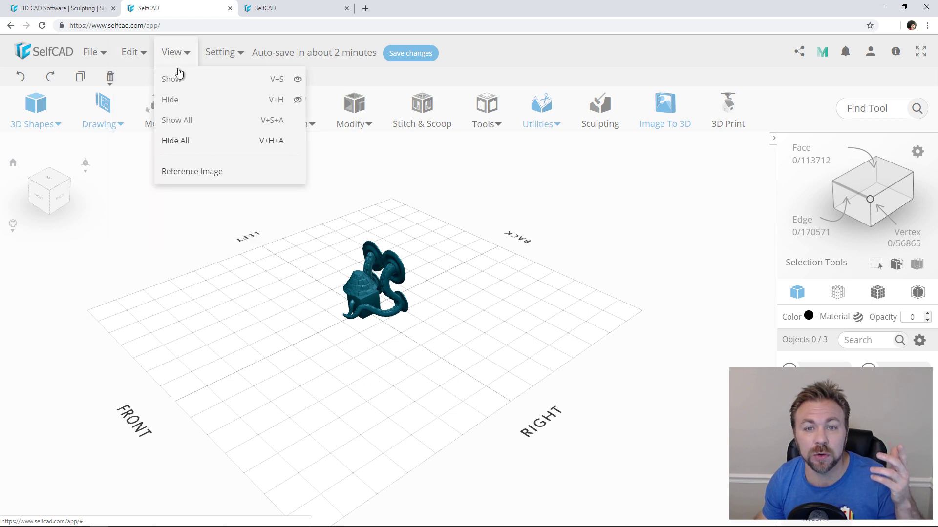
click(184, 179)
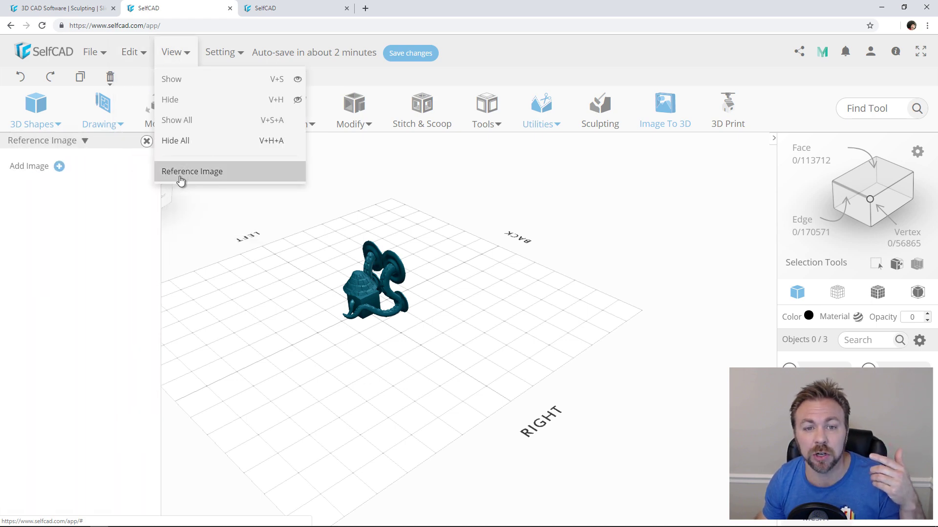
click(60, 166)
click(439, 109)
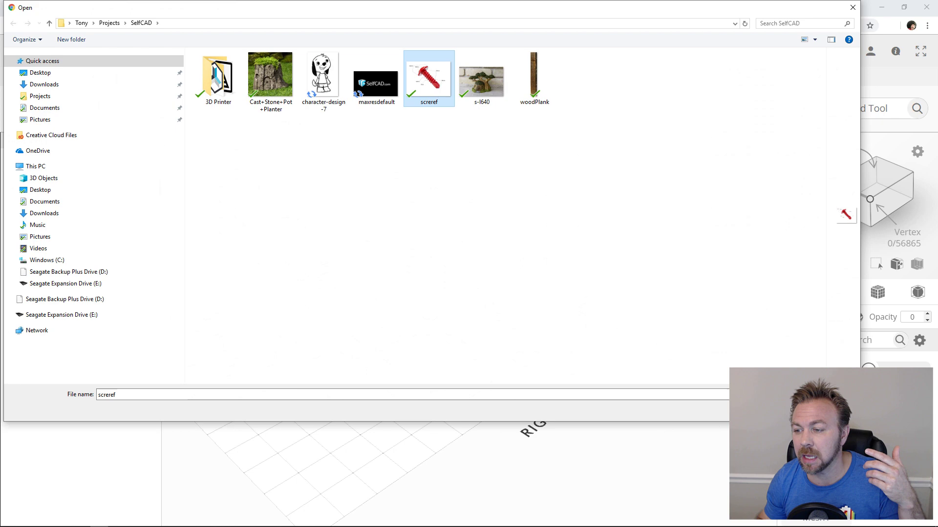
double_click(441, 110)
Move the screw picture up and left of the model and view the deform options.
drag(379, 318, 276, 164)
scroll(299, 293, up, 3)
scroll(299, 293, down, 5)
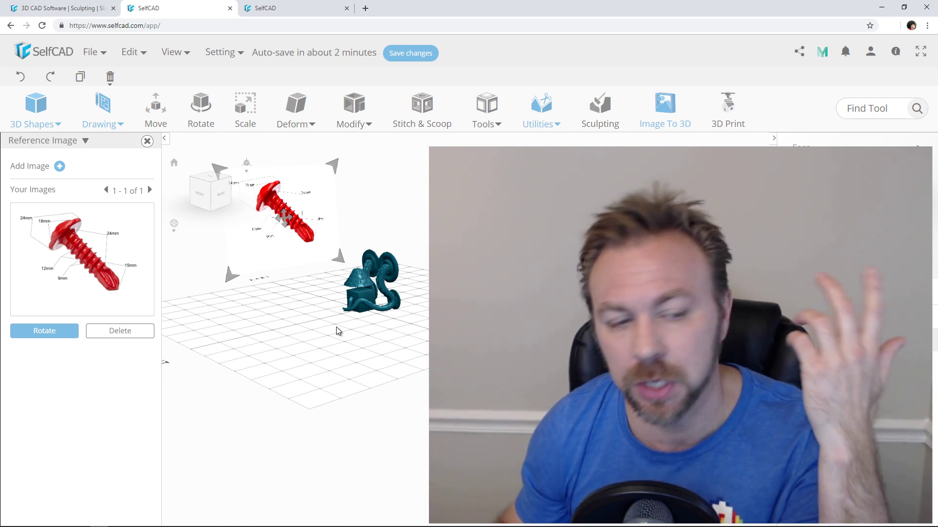
click(323, 123)
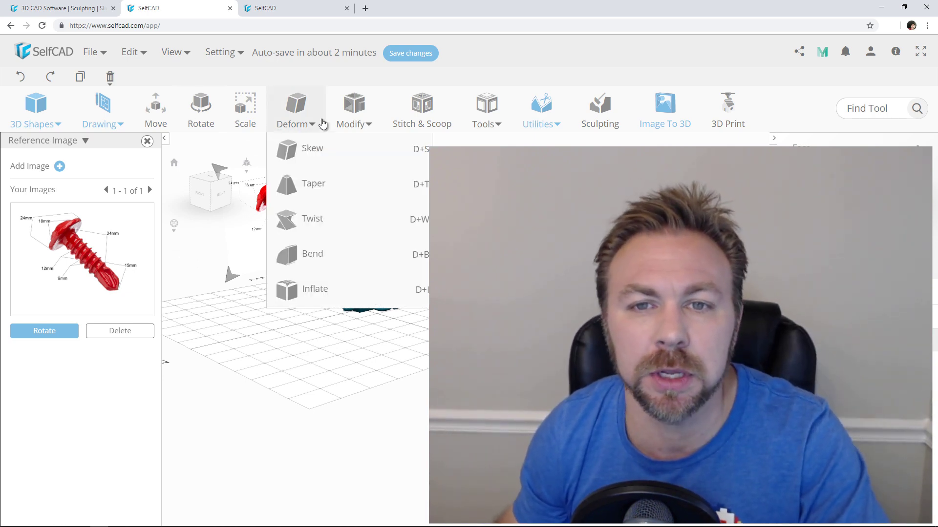
Switch the editor preferences to Dark mode, then back to Light mode.
mouse_move(234, 58)
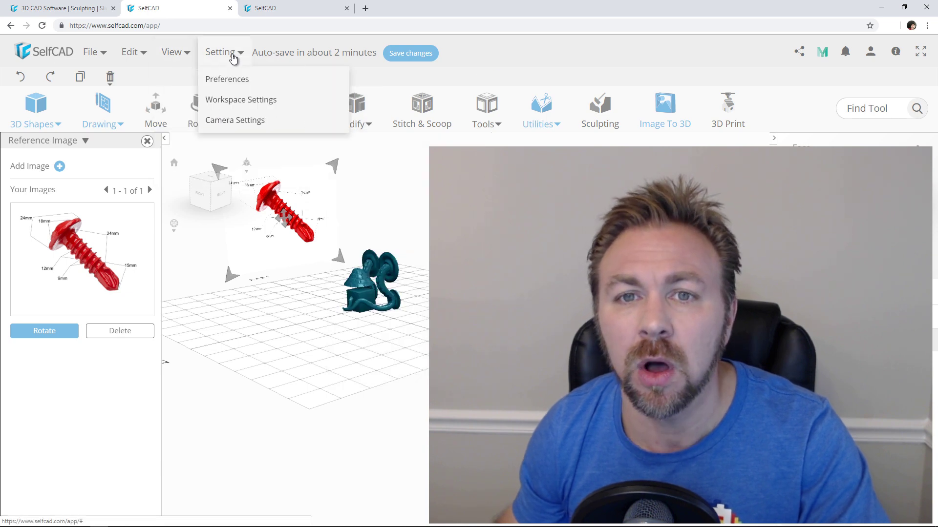
click(228, 81)
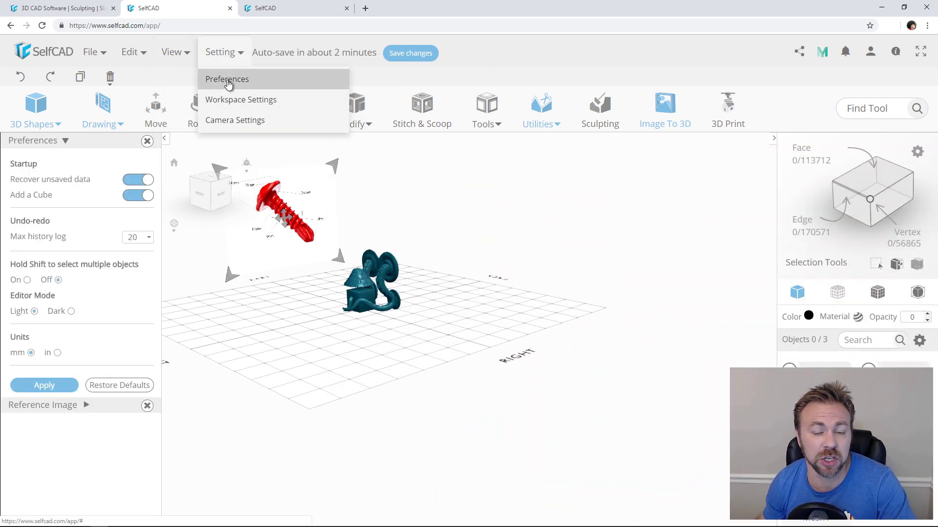
click(71, 311)
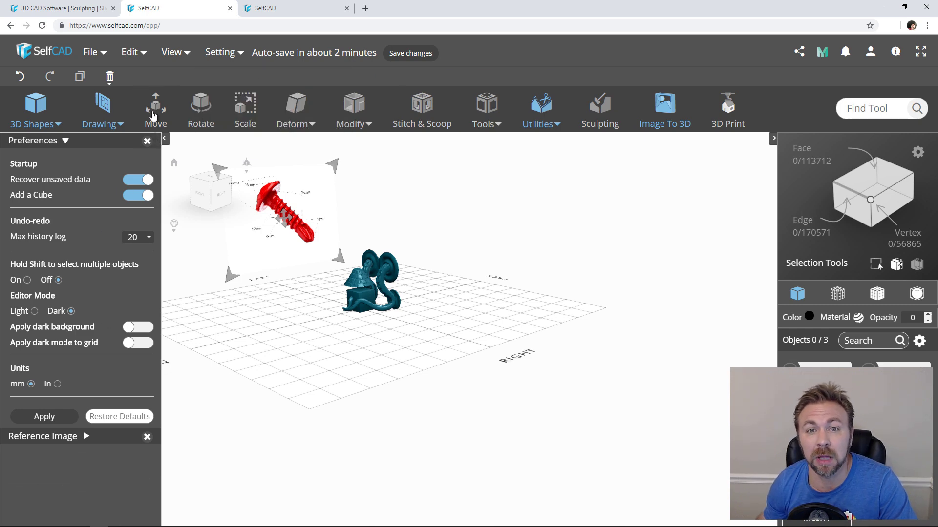
click(34, 311)
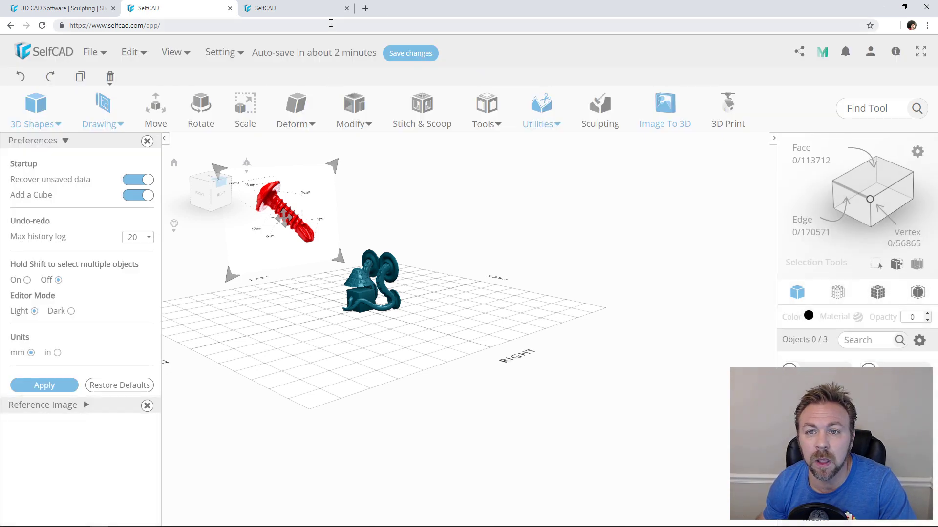
Turn on the Front/Back and Left/Right grid planes, then close Workspace Settings without saving.
mouse_move(221, 52)
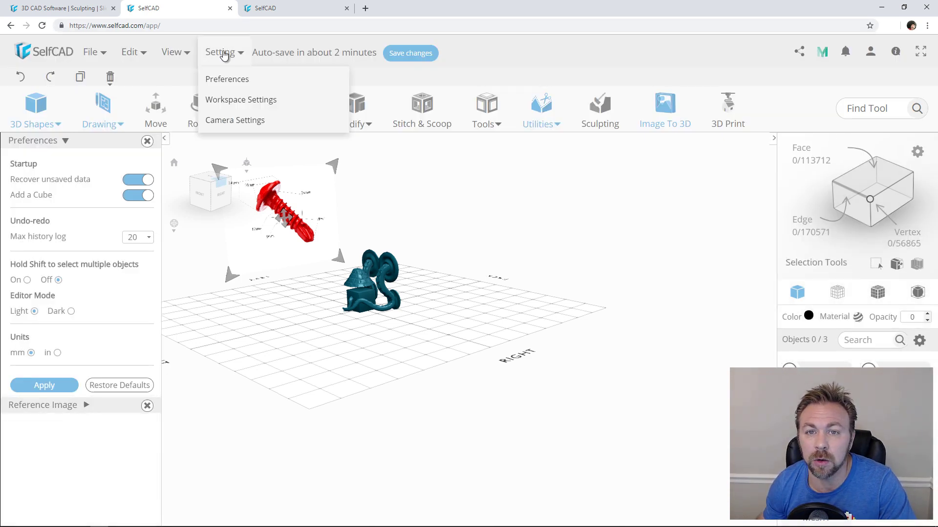
click(226, 101)
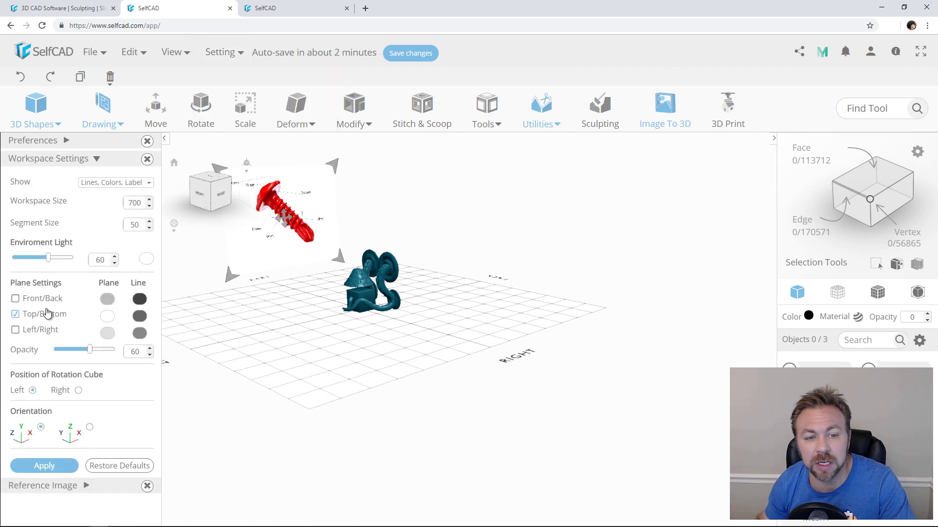
click(15, 298)
click(15, 330)
drag(328, 359, 315, 337)
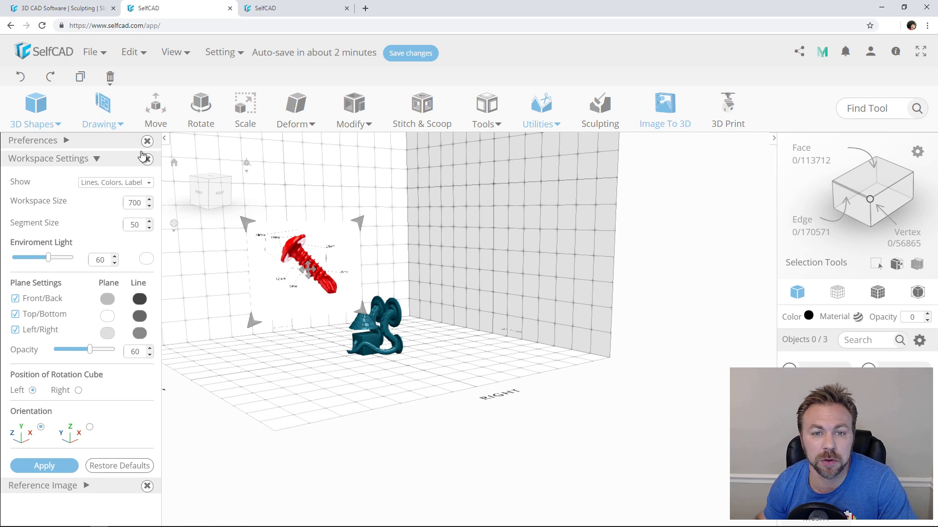
click(147, 159)
click(450, 226)
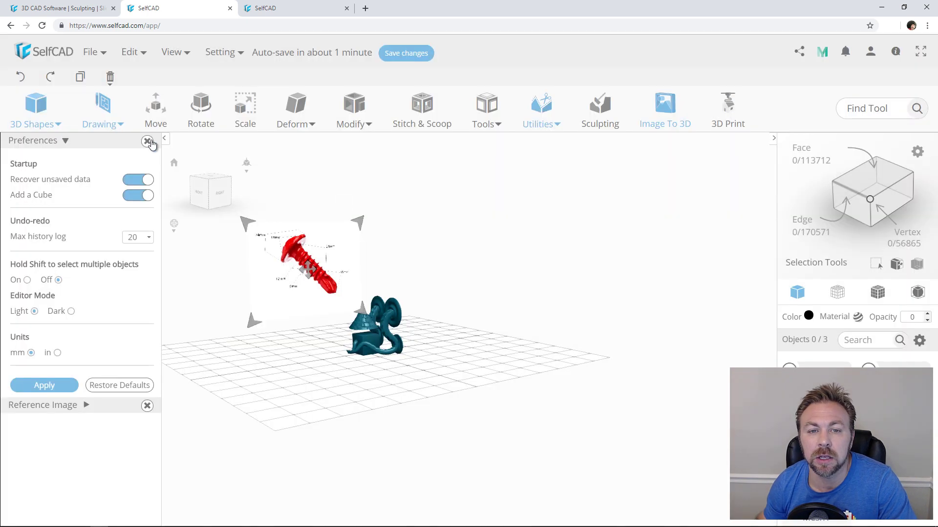
Close the Preferences and Reference Image panels.
click(147, 141)
click(147, 142)
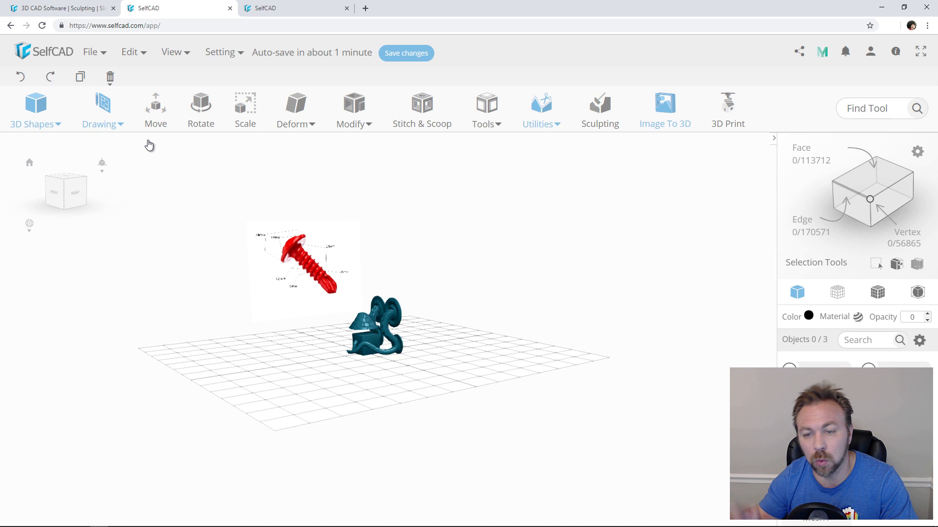
click(235, 56)
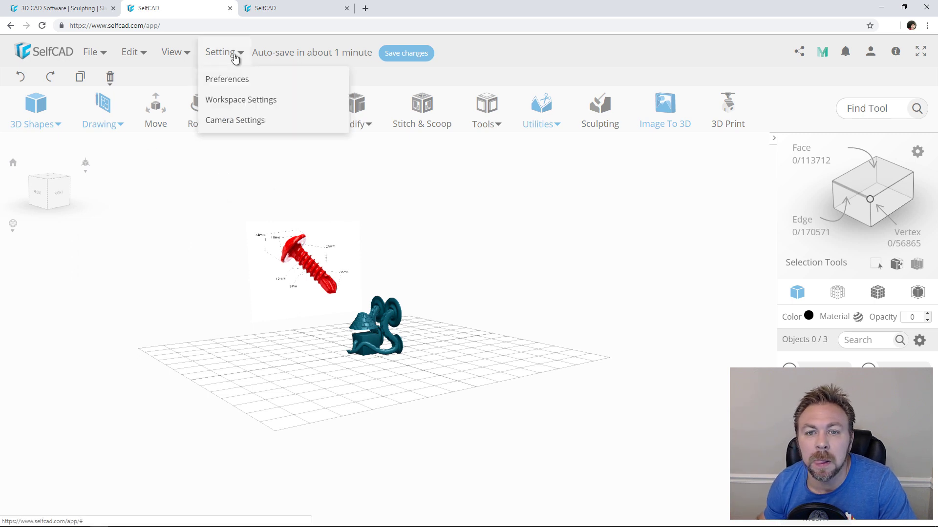
click(236, 120)
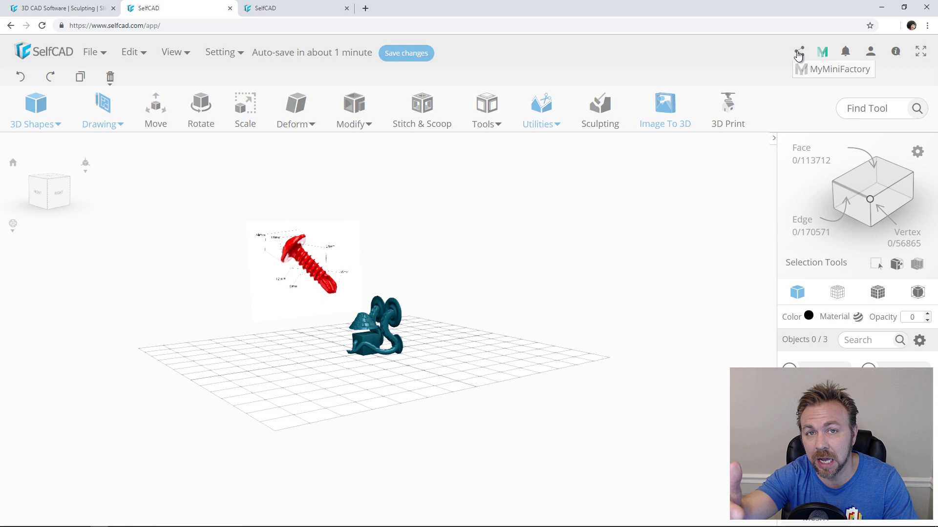
Connect the MyMiniFactory account and browse its Toys & Games models.
click(822, 52)
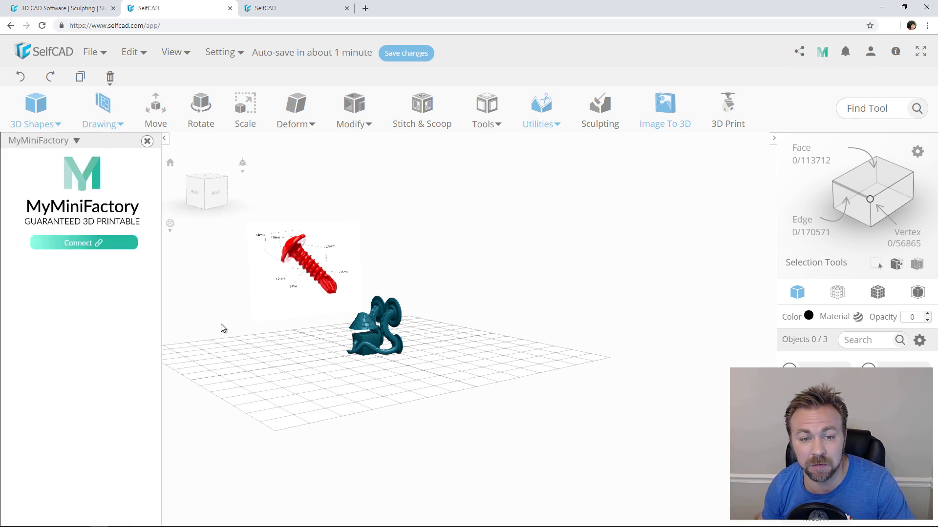
click(79, 244)
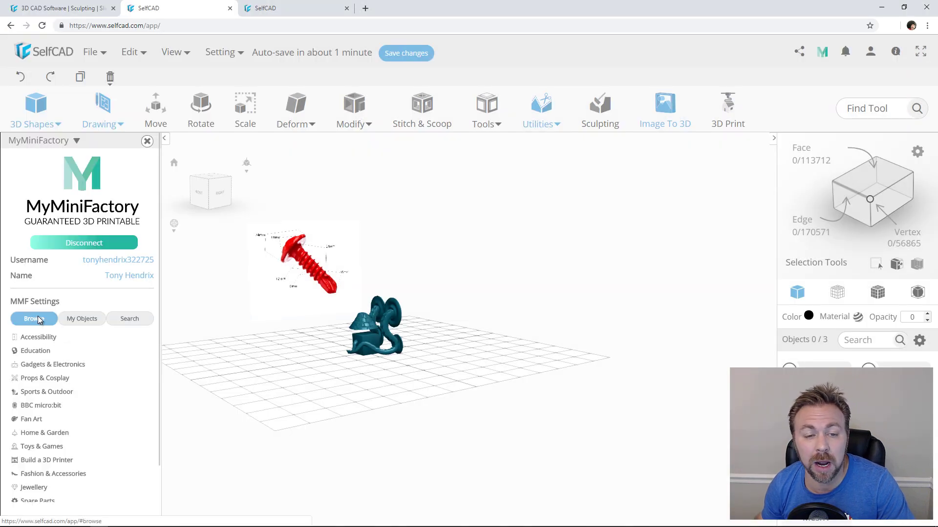
click(39, 446)
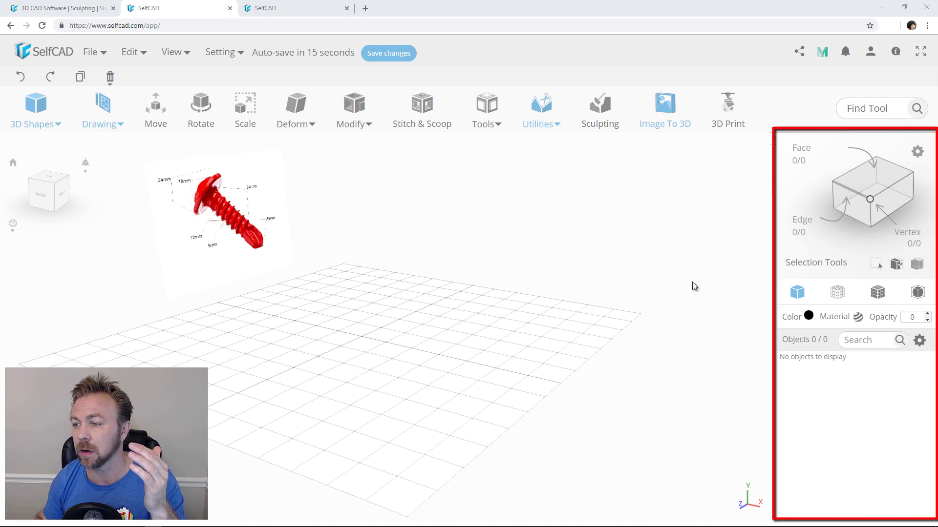
Create a cube, a torus and a sphere, confirming each at default size.
click(57, 120)
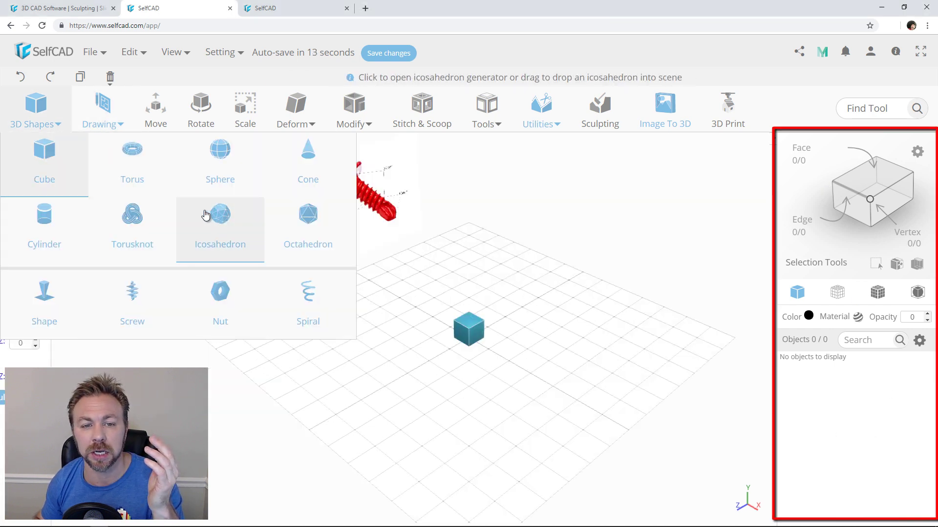
click(116, 184)
click(131, 144)
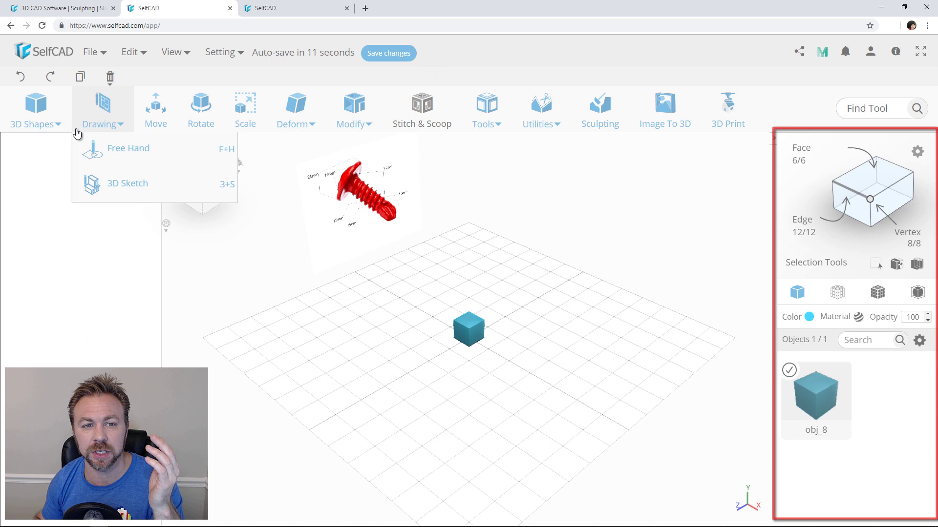
click(128, 185)
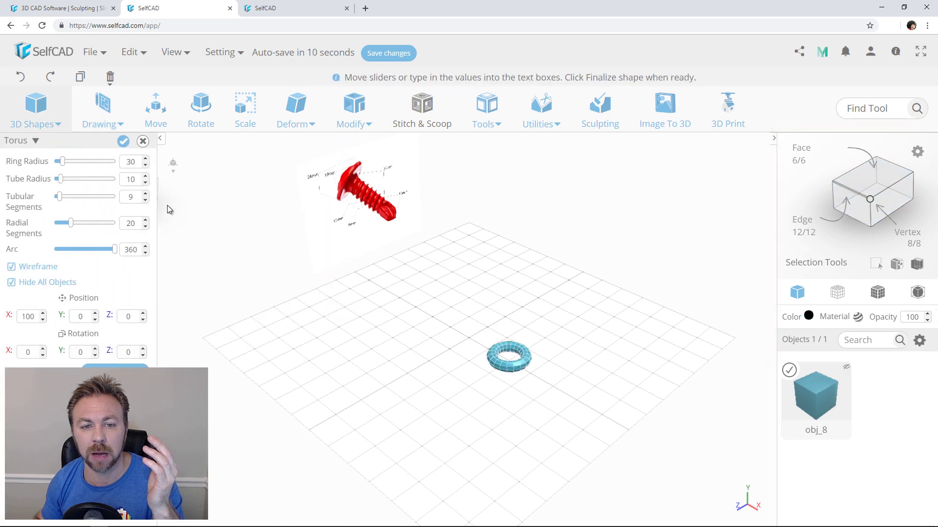
click(127, 142)
click(203, 167)
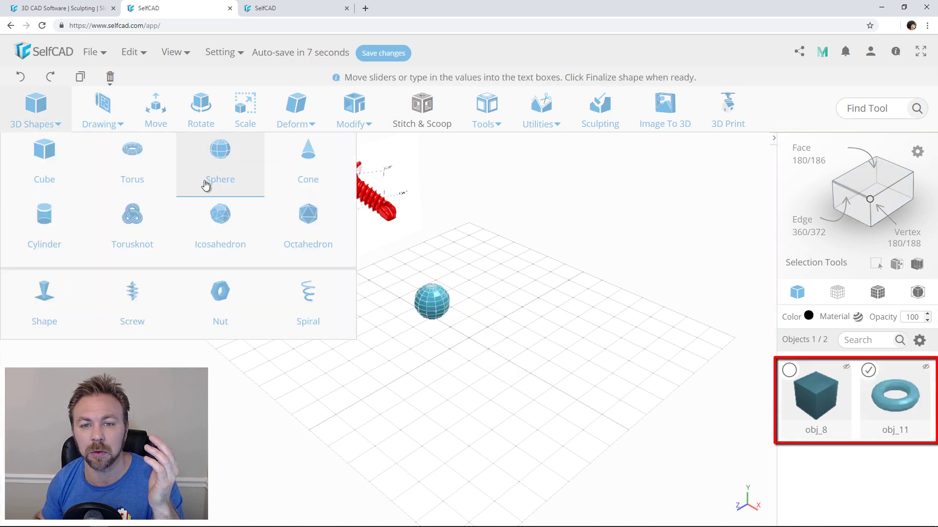
click(125, 141)
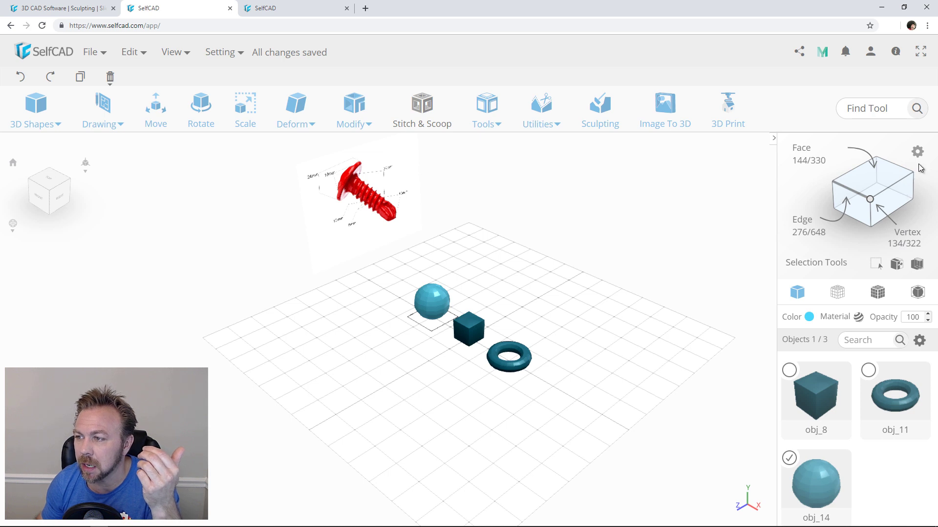
Invert the selection from the sphere to the cube and torus and colour them magenta.
click(896, 264)
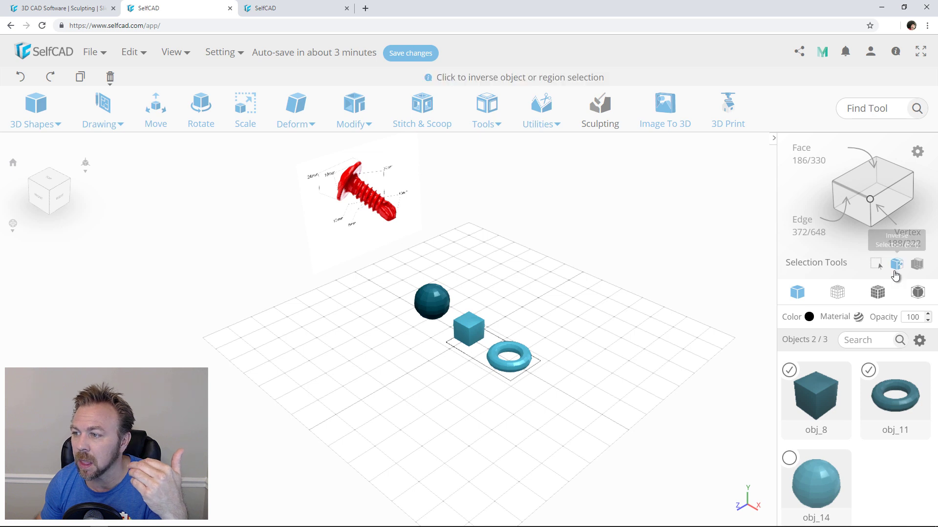
click(837, 293)
click(872, 298)
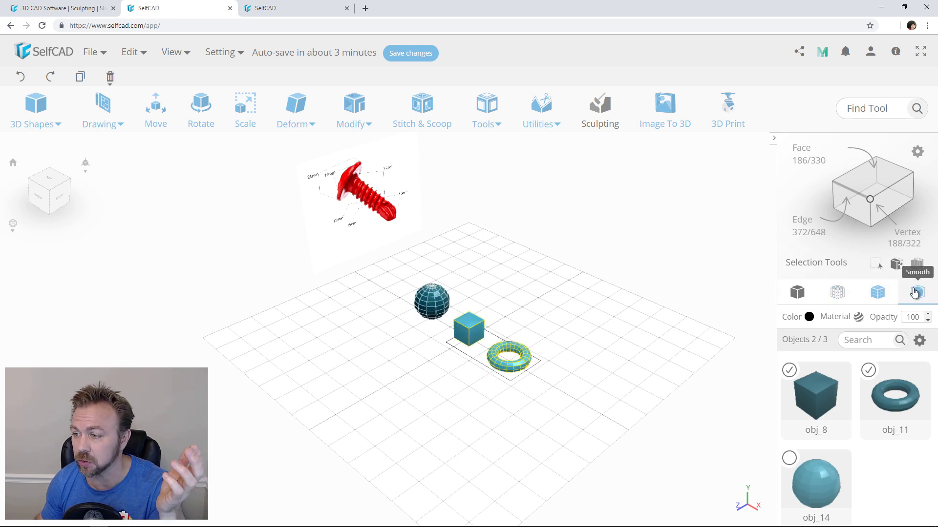
click(809, 317)
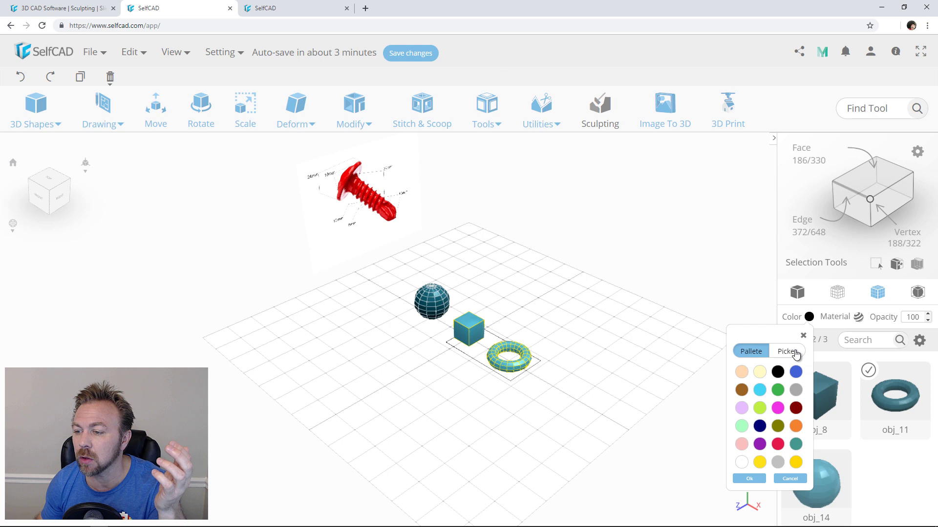
click(777, 408)
click(676, 330)
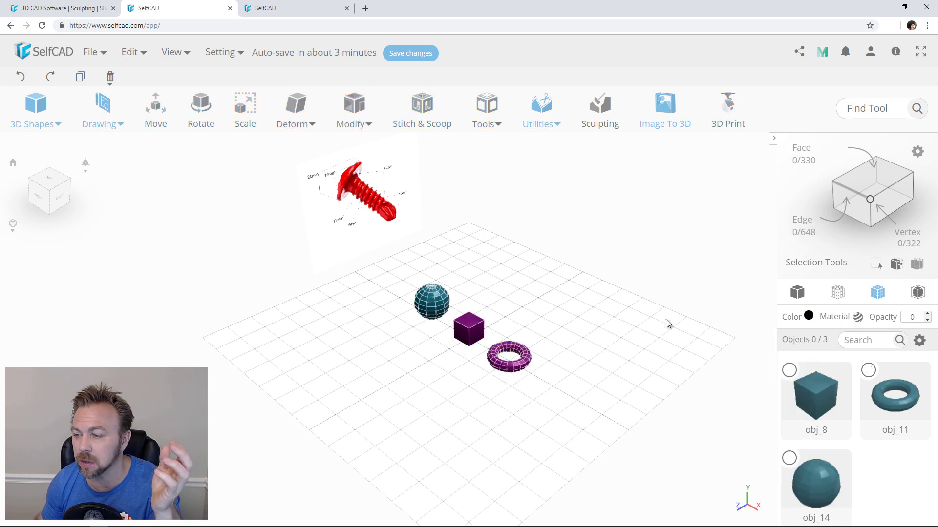
click(856, 318)
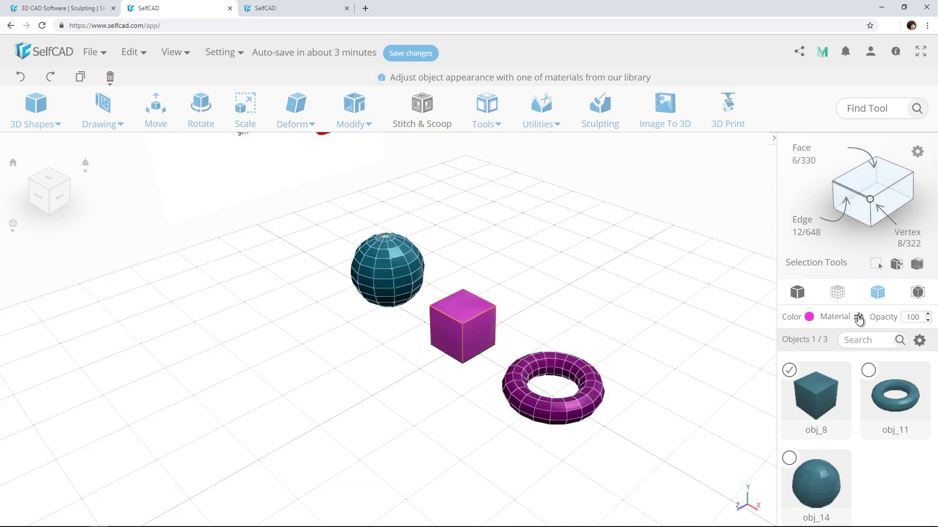
Apply the Metal 1 finish from the Metal material category to the cube.
click(859, 318)
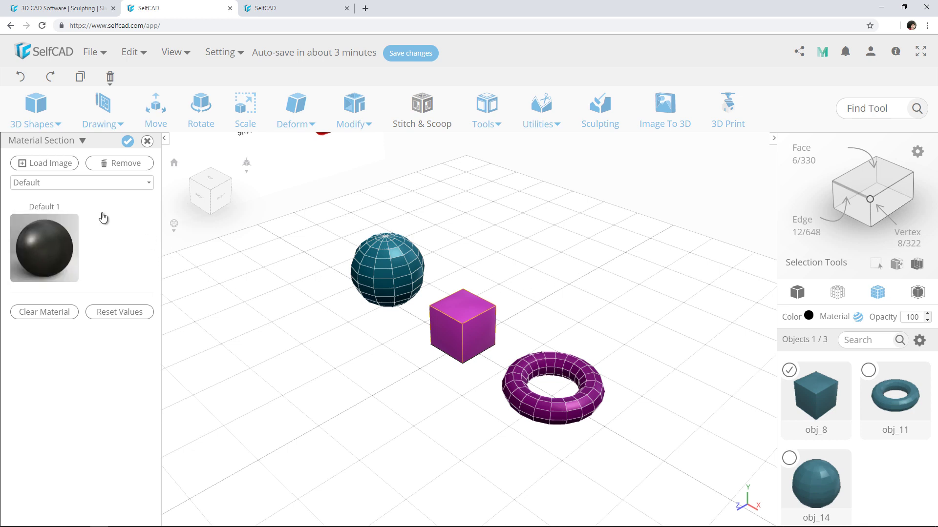
click(59, 183)
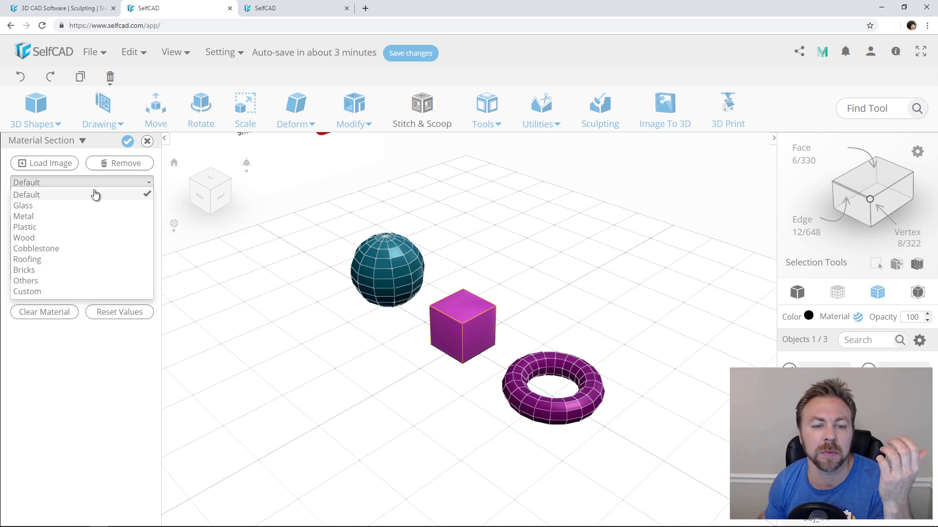
click(32, 219)
click(68, 274)
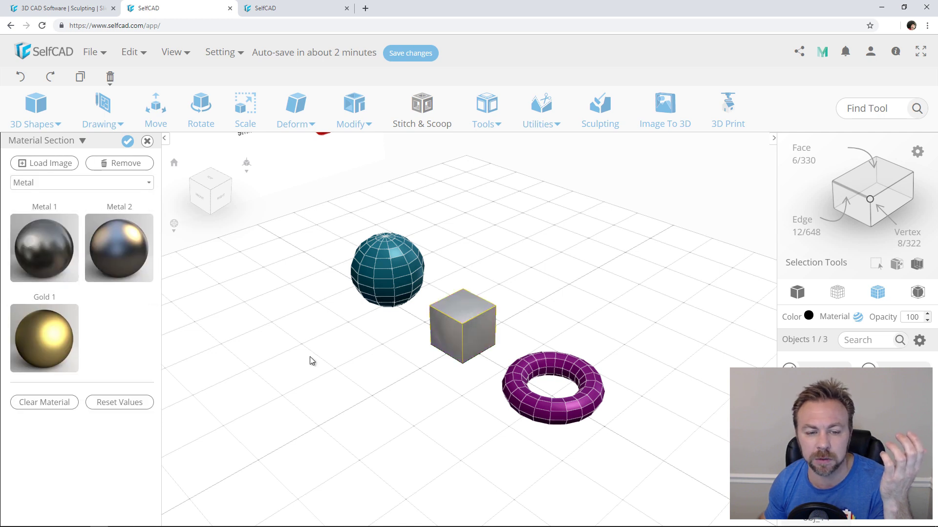
click(125, 186)
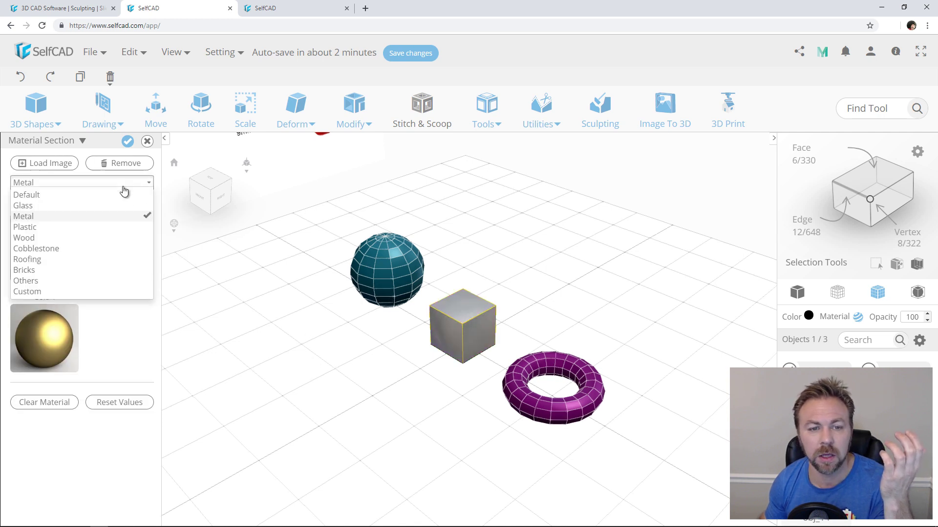
click(123, 185)
Load the woodPlank image as the cube's texture.
click(48, 163)
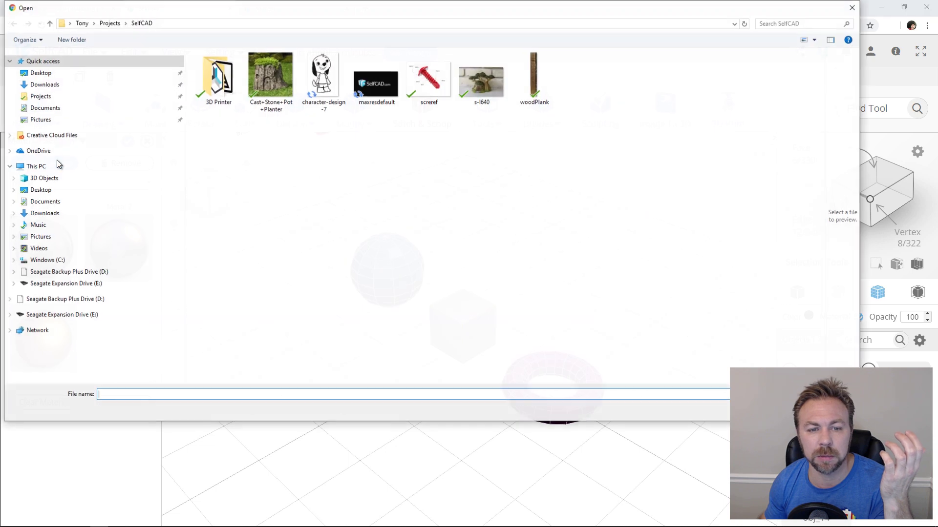
click(522, 95)
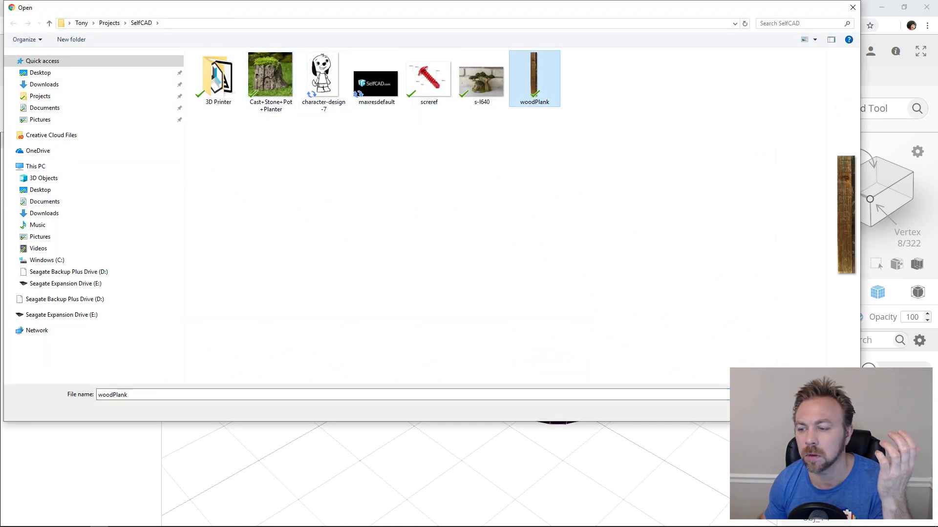
key(Return)
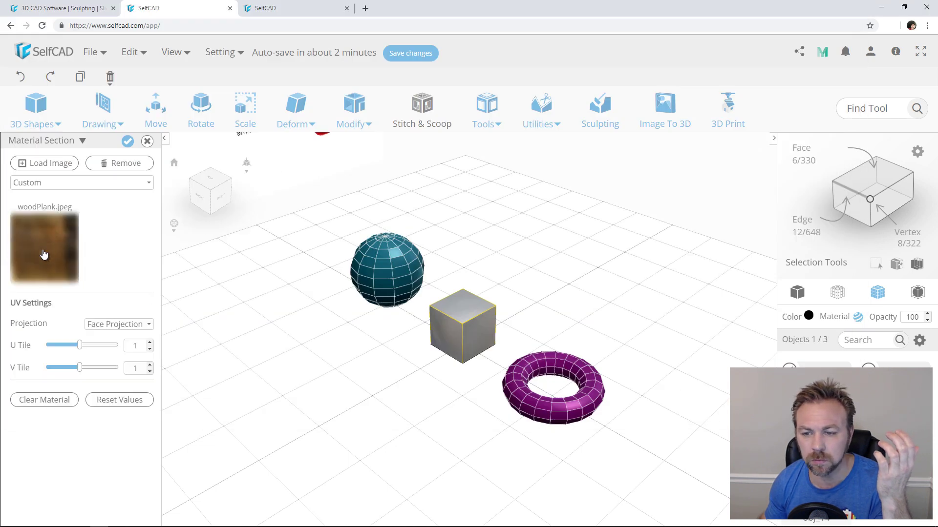
scroll(444, 391, up, 5)
drag(452, 385, 365, 379)
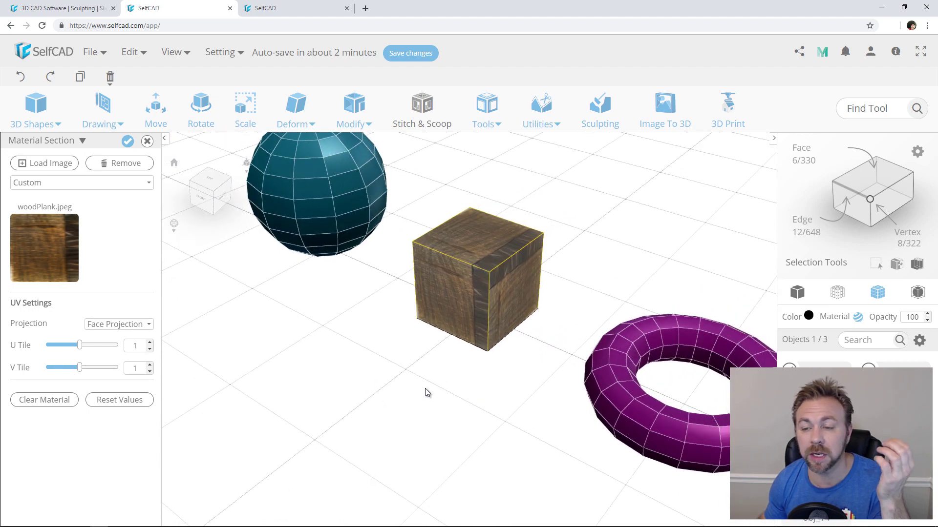
mouse_move(425, 390)
mouse_down()
mouse_move(561, 381)
mouse_move(407, 392)
mouse_up()
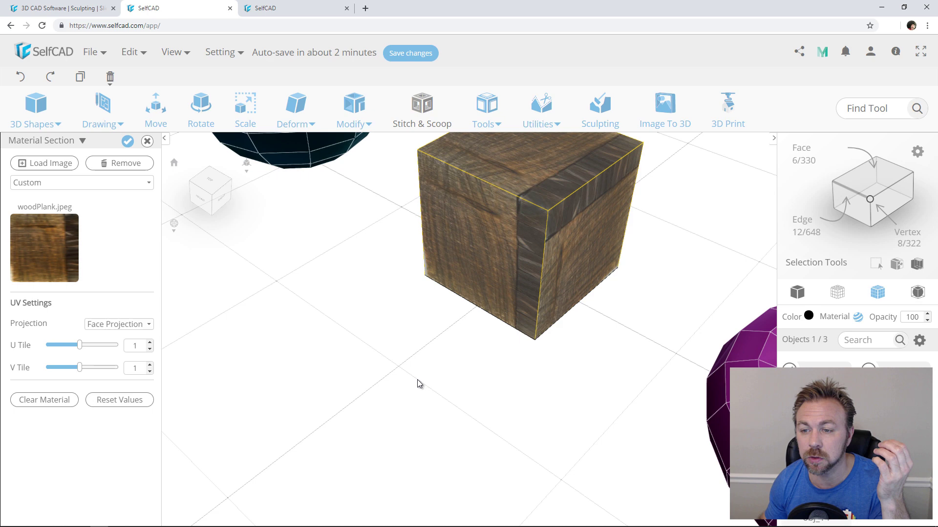
right_drag(417, 380, 426, 359)
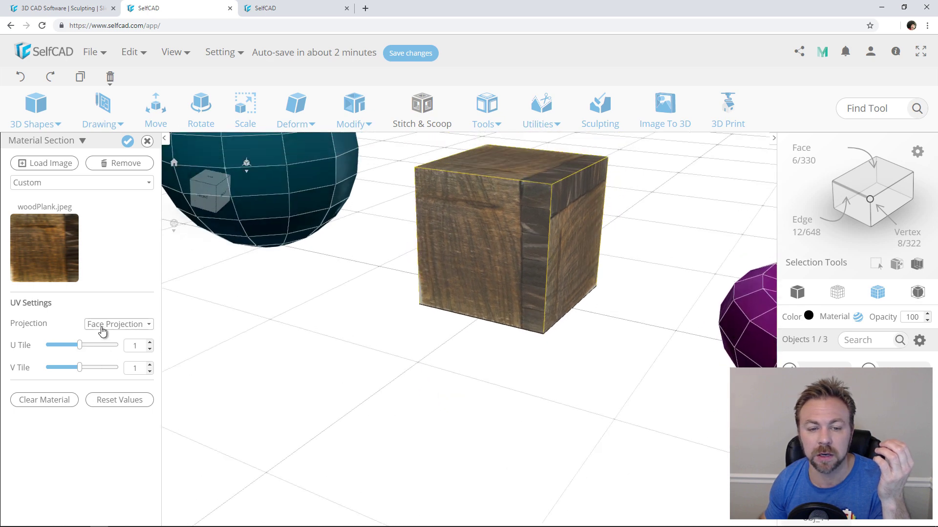
Switch the texture to Box Projection and extend the width range to -39.
click(103, 324)
click(101, 348)
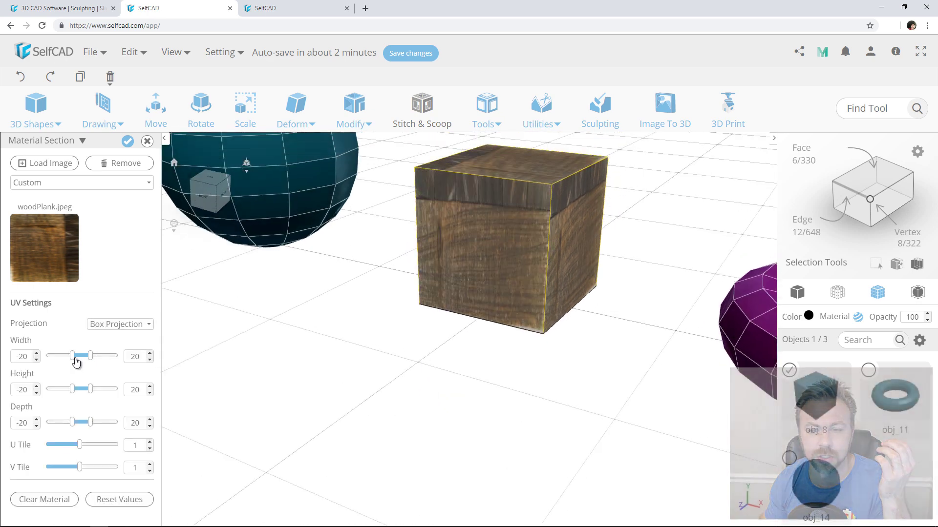
drag(76, 358, 98, 364)
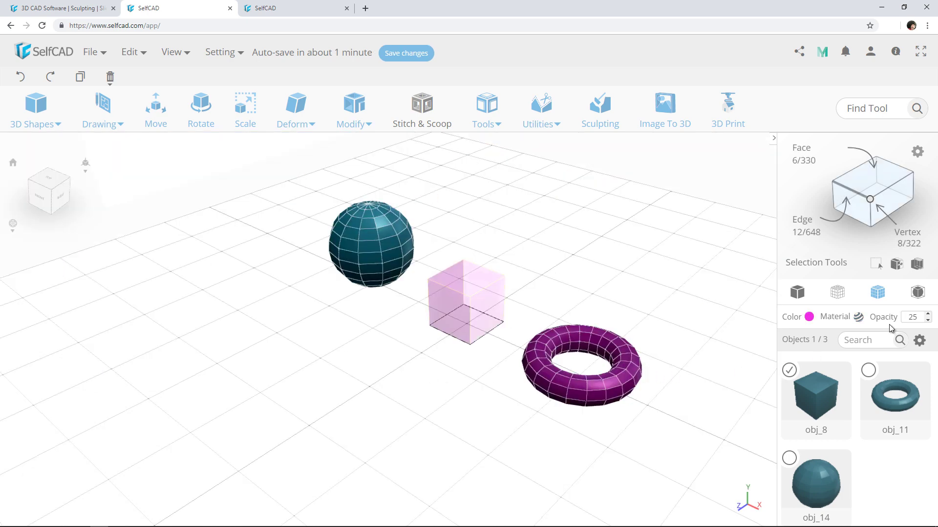
Reselect the pink cube and raise its opacity from 25 to 100 to make it solid.
key(Return)
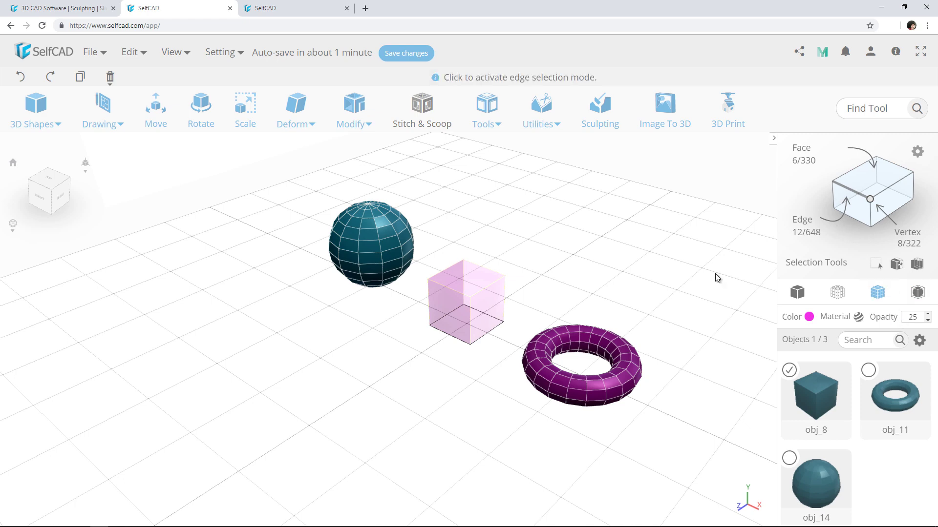
click(553, 295)
right_drag(552, 295, 532, 307)
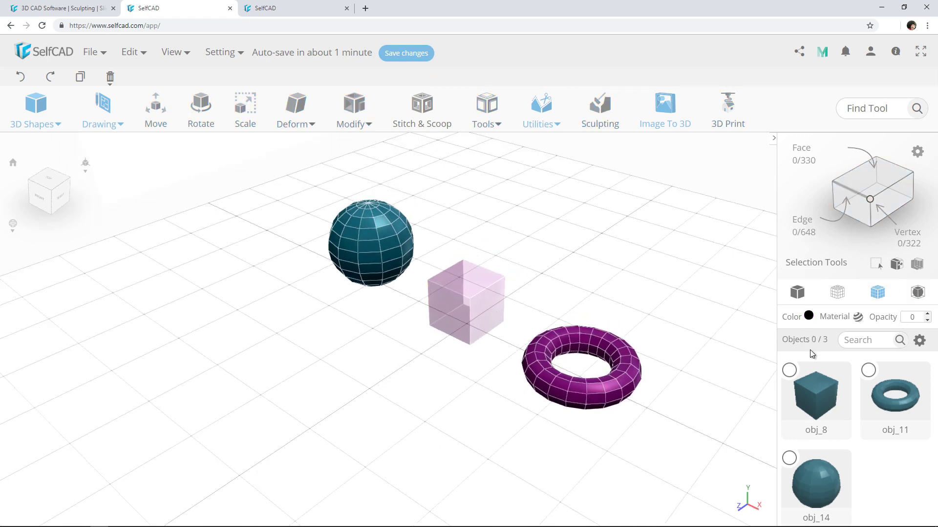
click(792, 372)
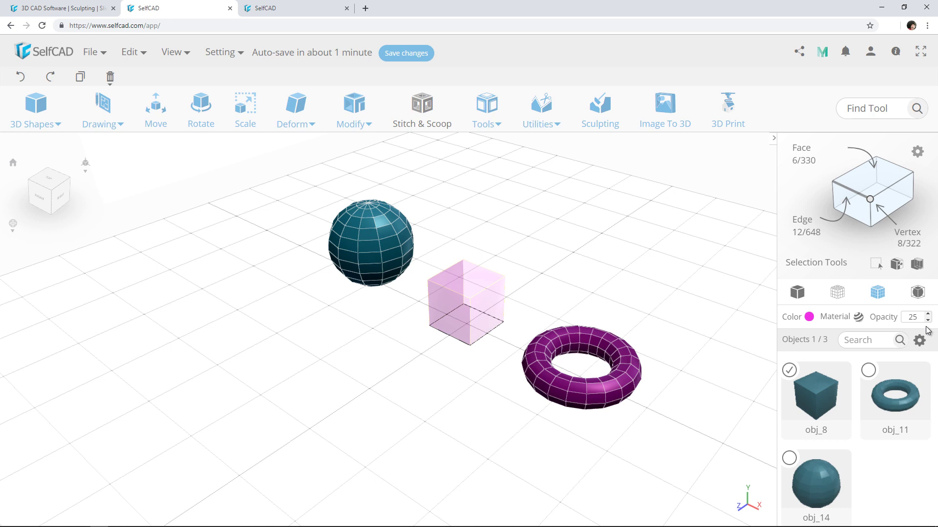
text(00)
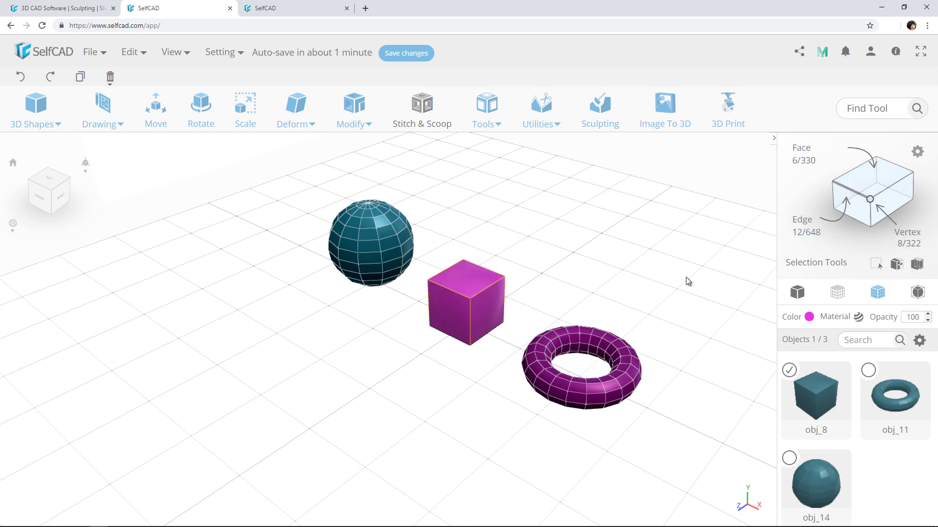
In face selection mode, move the cube's top face upward.
click(822, 201)
click(470, 281)
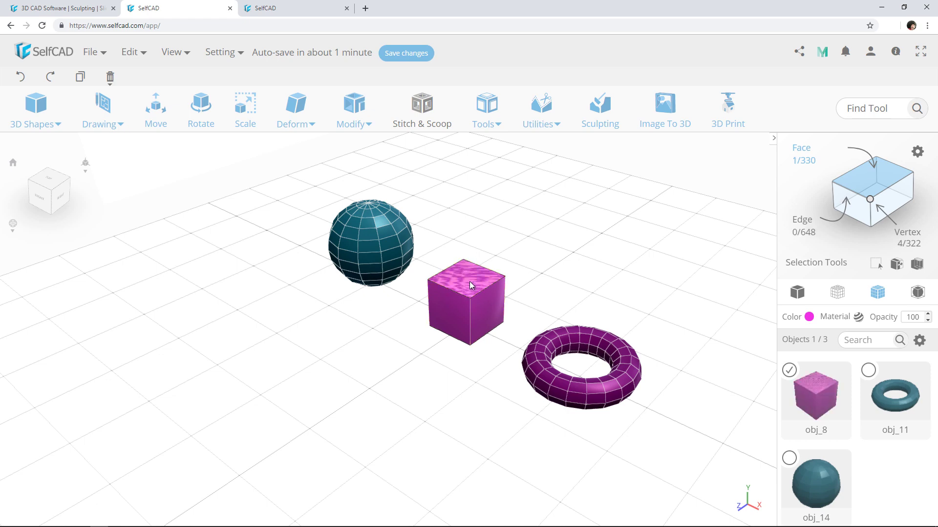
scroll(469, 337, up, 3)
right_drag(476, 345, 531, 331)
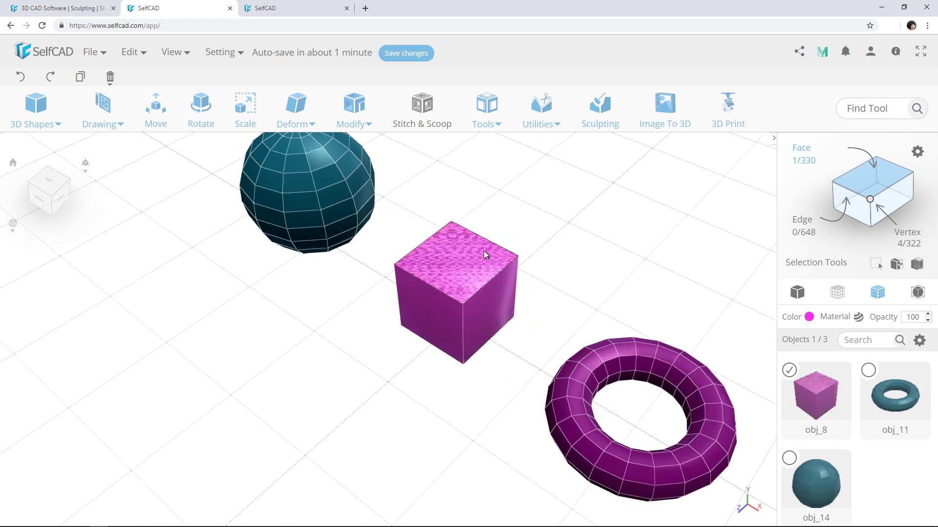
key(m)
mouse_move(465, 249)
mouse_down()
mouse_move(441, 253)
mouse_move(454, 249)
mouse_up()
right_drag(597, 289, 579, 267)
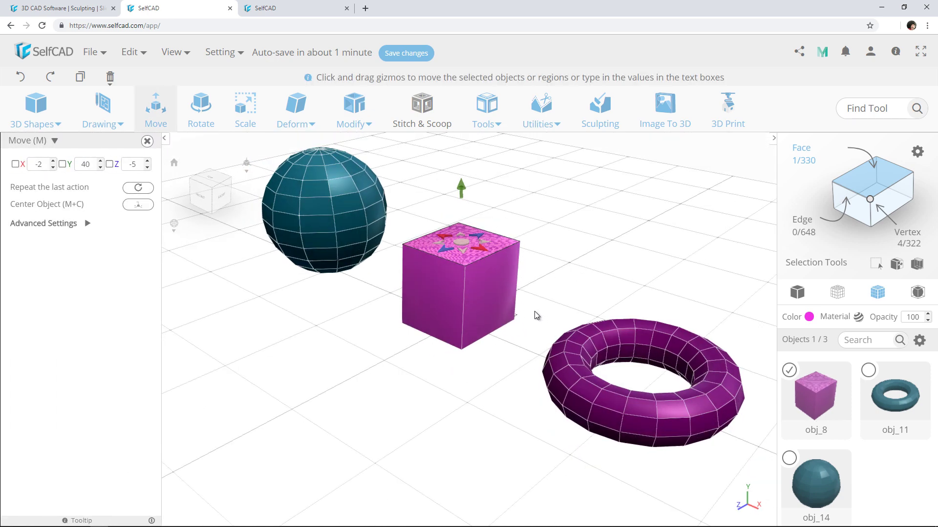
right_drag(536, 315, 523, 295)
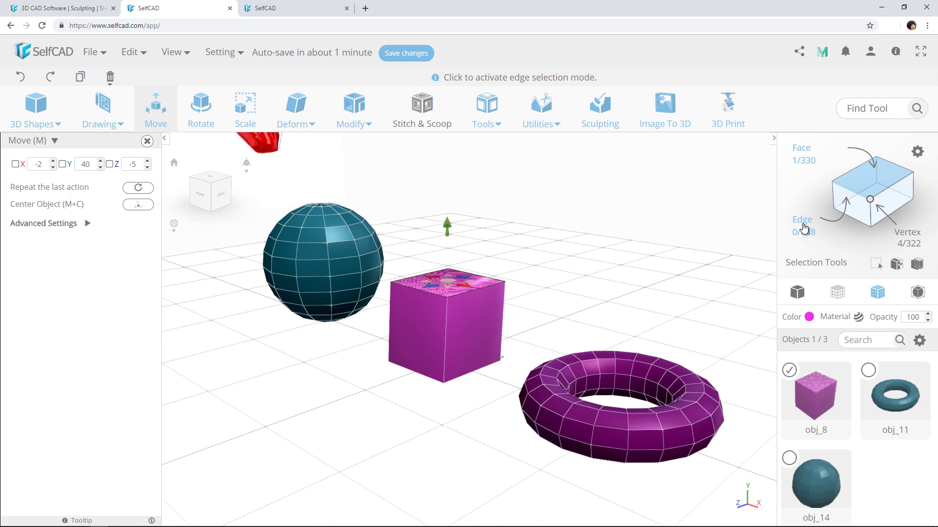
Switch to edge selection and drag one top edge toward the sphere, slanting the cube.
click(804, 228)
click(446, 315)
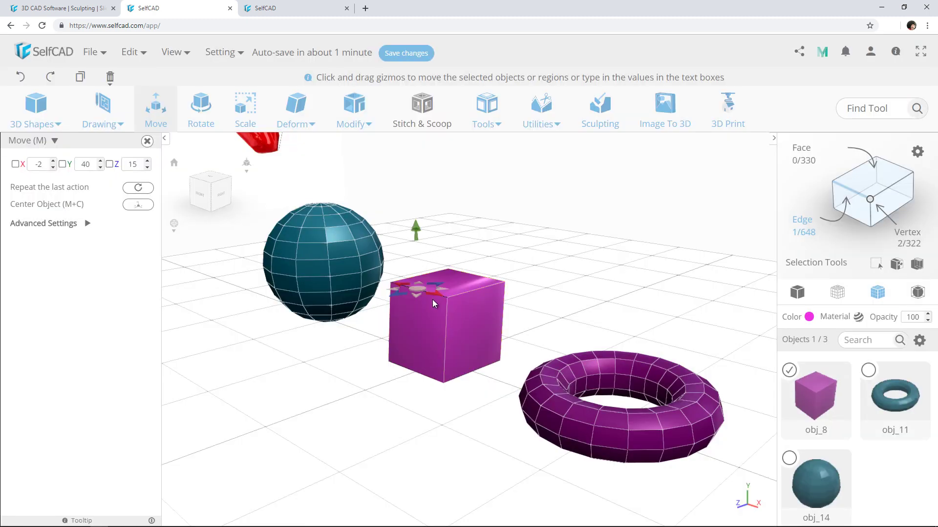
drag(368, 307, 410, 310)
right_drag(409, 309, 490, 326)
click(502, 321)
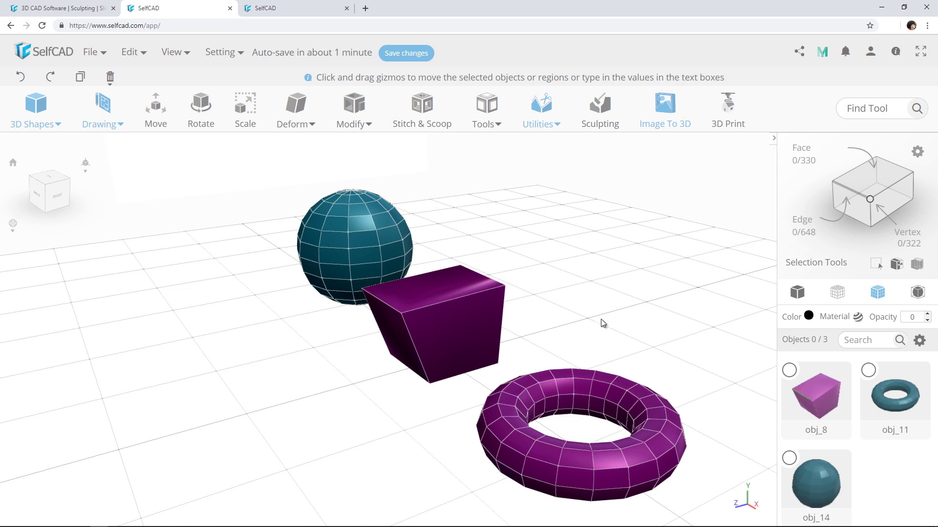
Lock the cube obj_8 in place from its object options.
scroll(601, 323, down, 3)
click(815, 396)
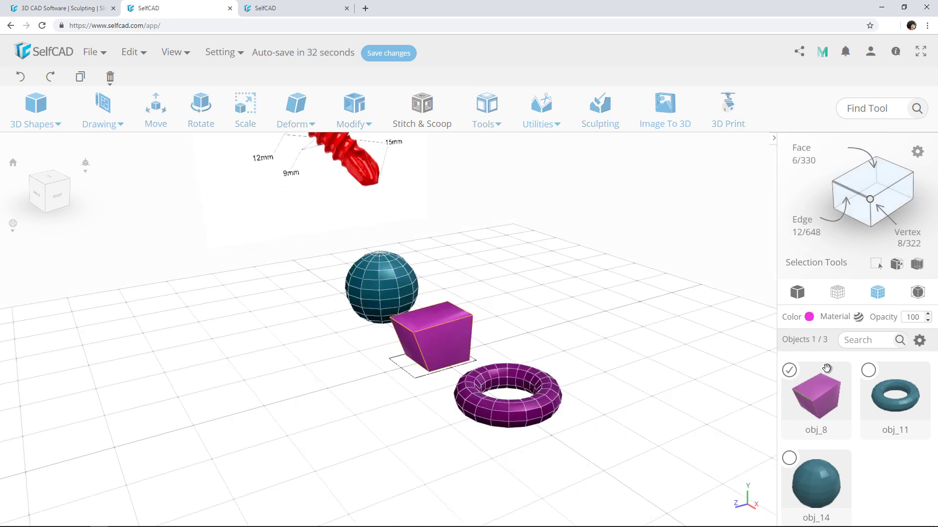
click(920, 340)
click(907, 359)
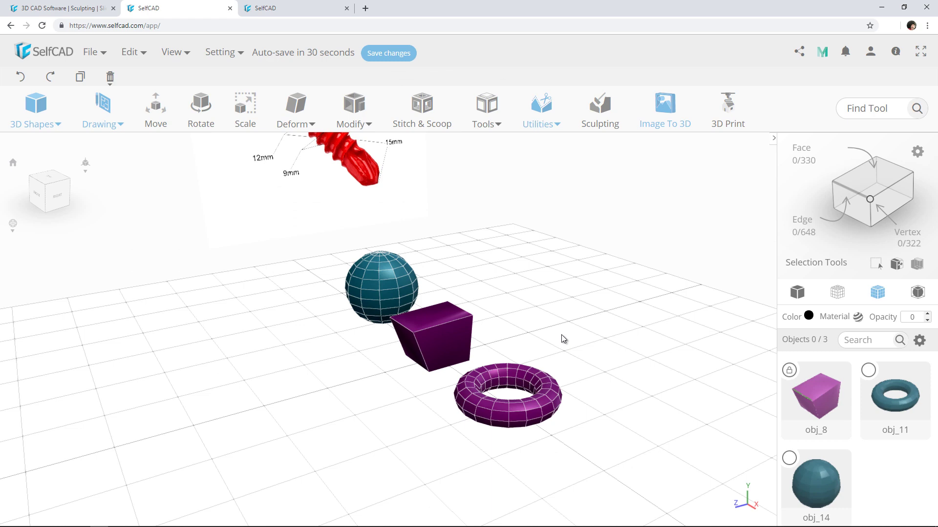
Box-select the sphere and torus and move them to the right.
drag(301, 250, 632, 459)
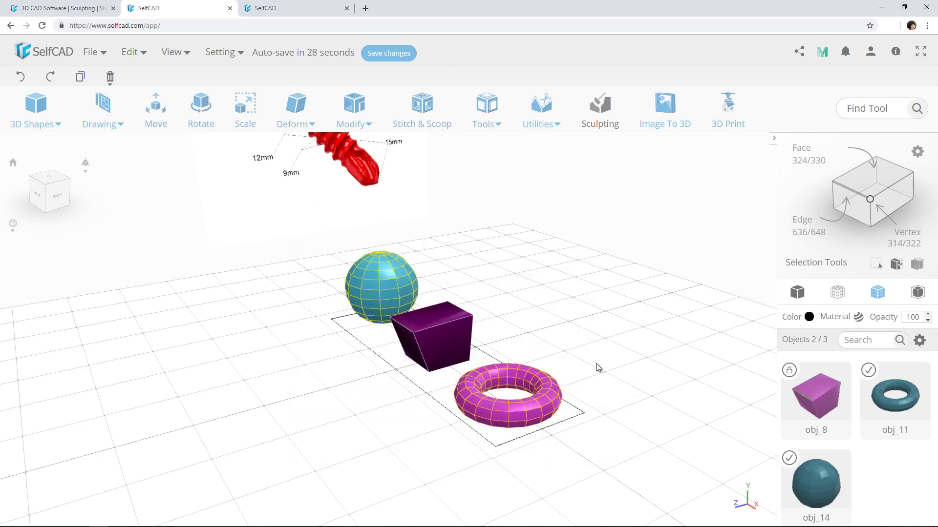
key(m)
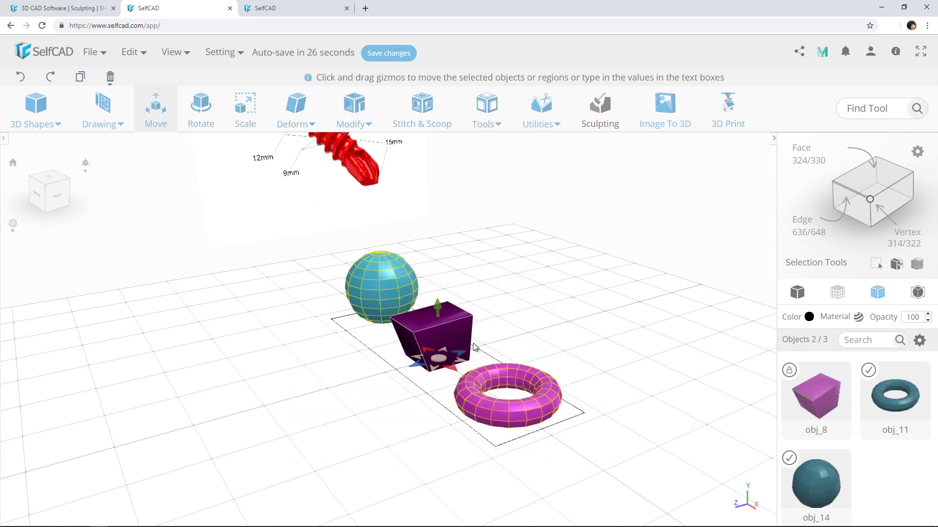
drag(473, 343, 543, 352)
click(490, 415)
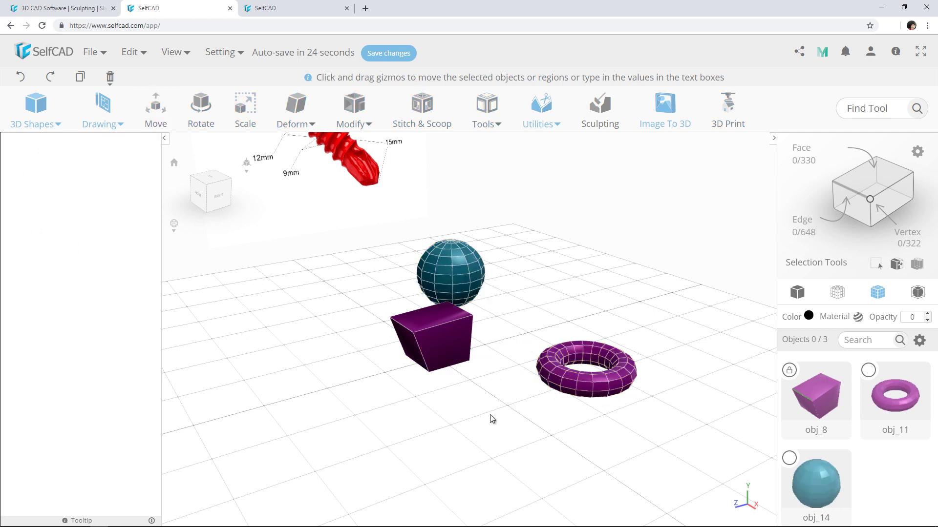
Select the cube and hide it from the scene.
click(919, 341)
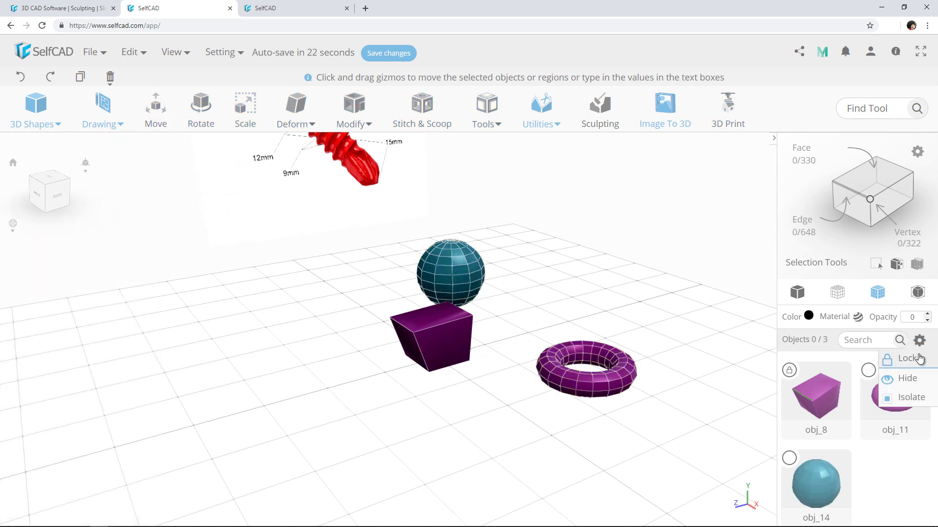
click(904, 383)
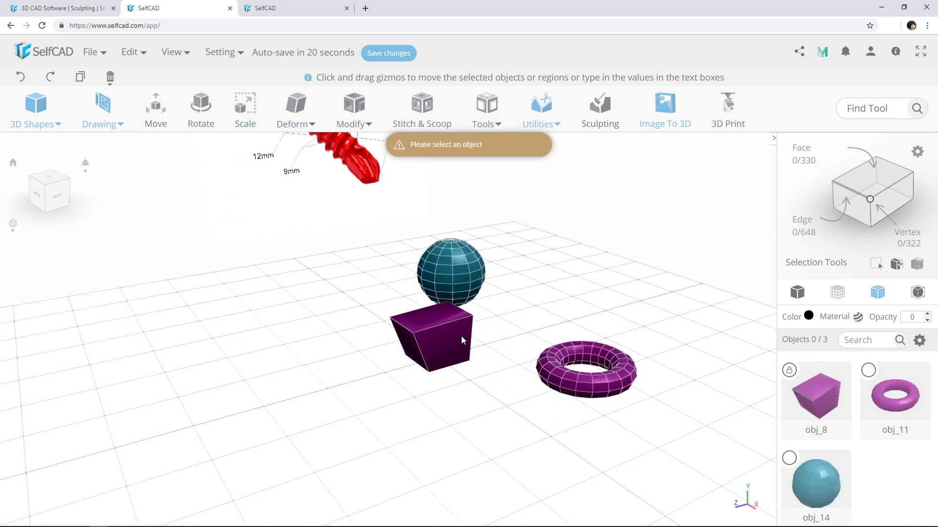
click(449, 355)
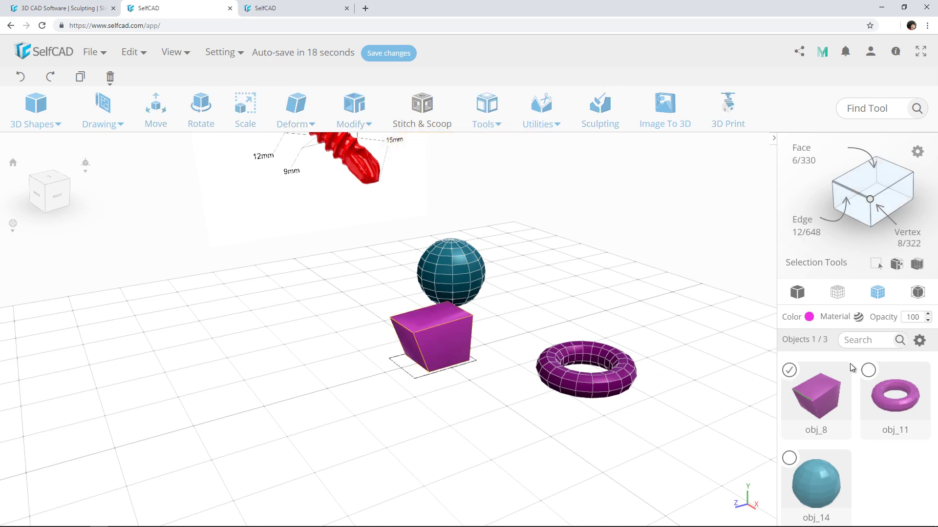
click(920, 341)
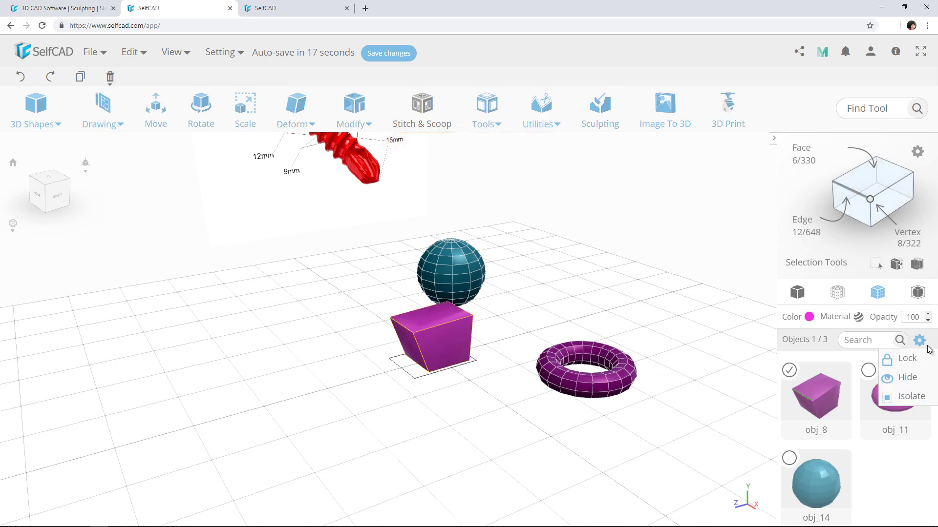
click(908, 379)
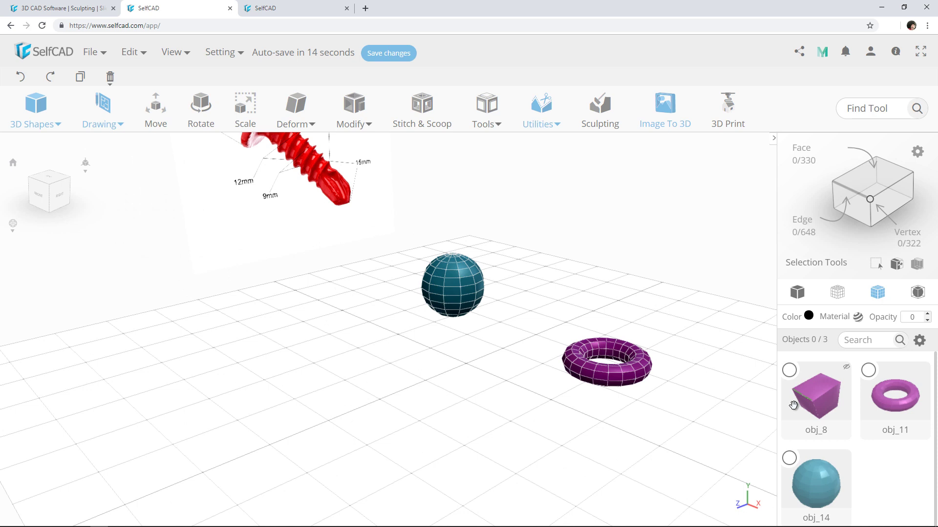
Show the hidden cube again and search the Objects list for 'ba'.
scroll(848, 374, down, 1)
click(847, 364)
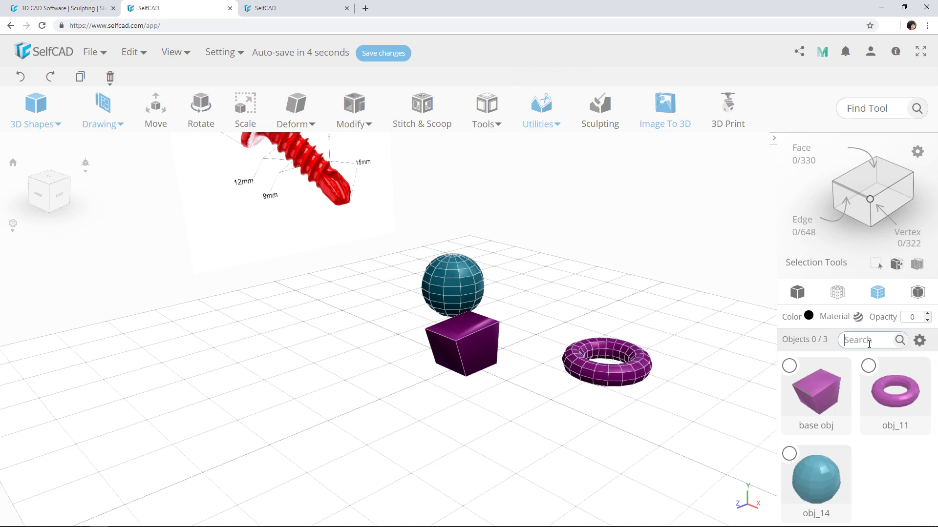
text(bas)
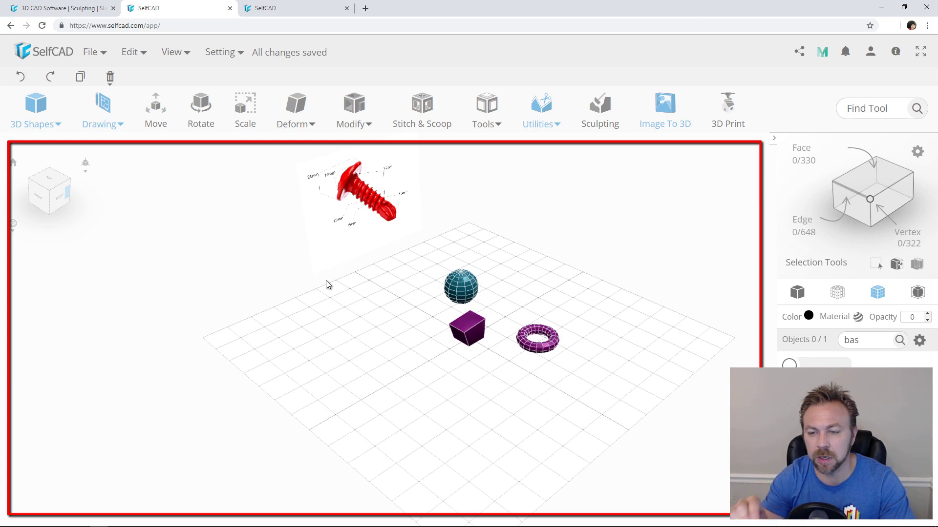
drag(342, 301, 329, 340)
drag(392, 324, 281, 295)
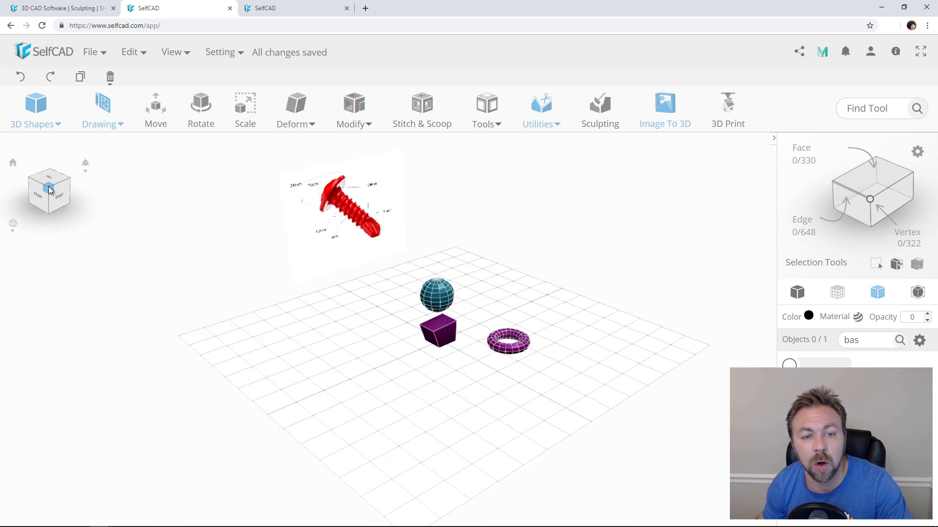
mouse_move(49, 189)
mouse_down()
mouse_move(69, 178)
mouse_move(46, 184)
mouse_move(60, 200)
mouse_up()
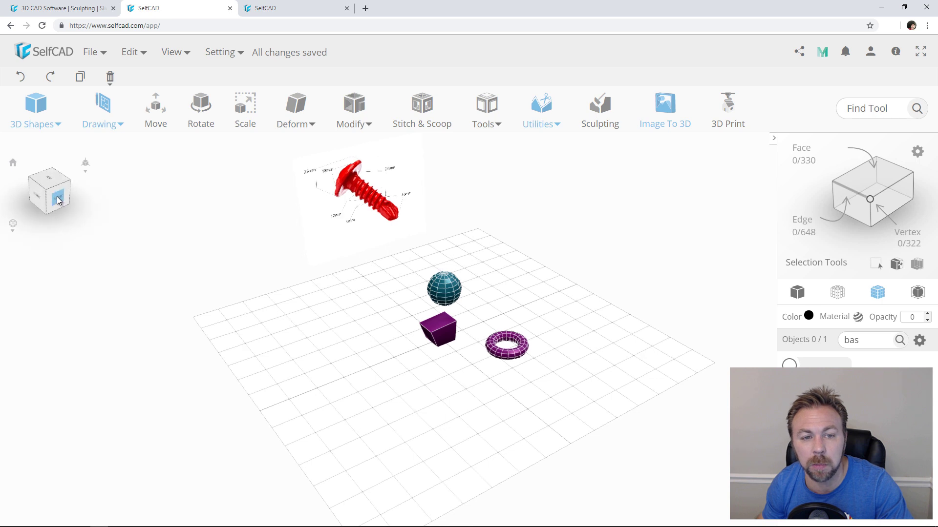
click(58, 200)
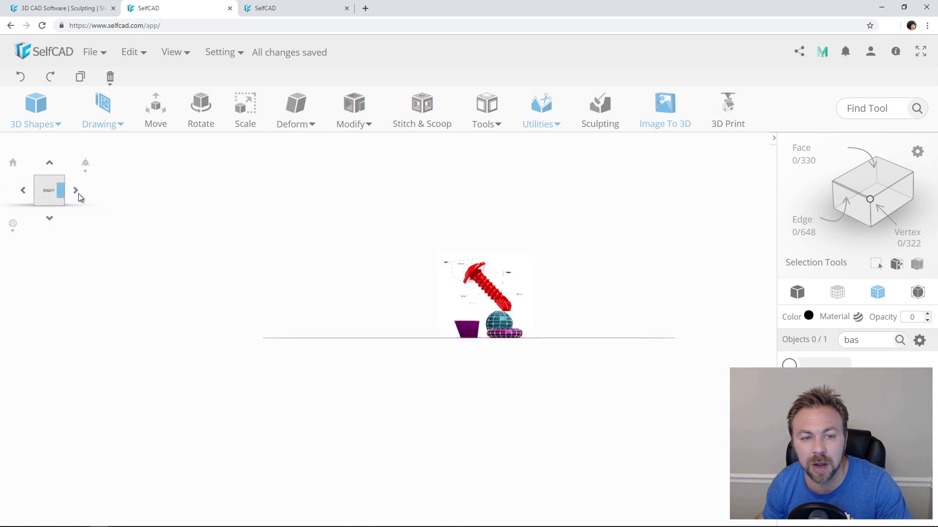
click(76, 192)
click(50, 162)
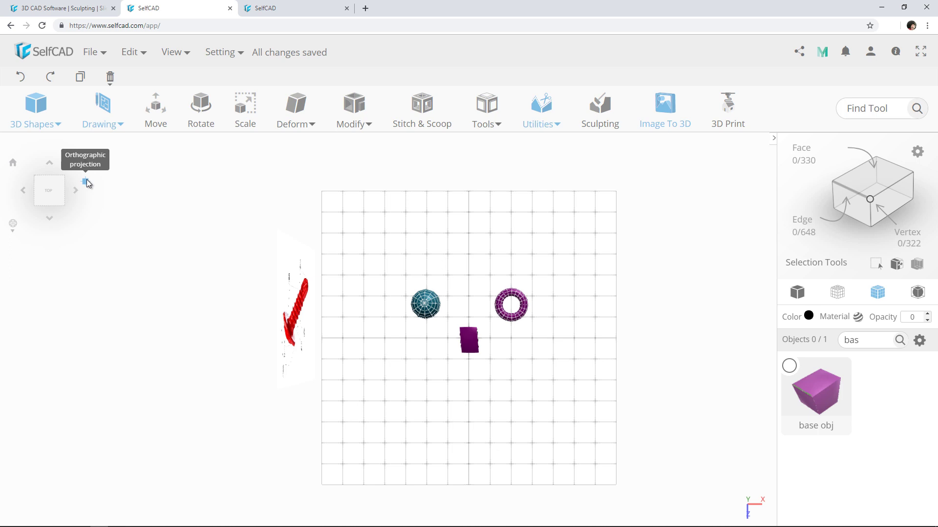
click(86, 182)
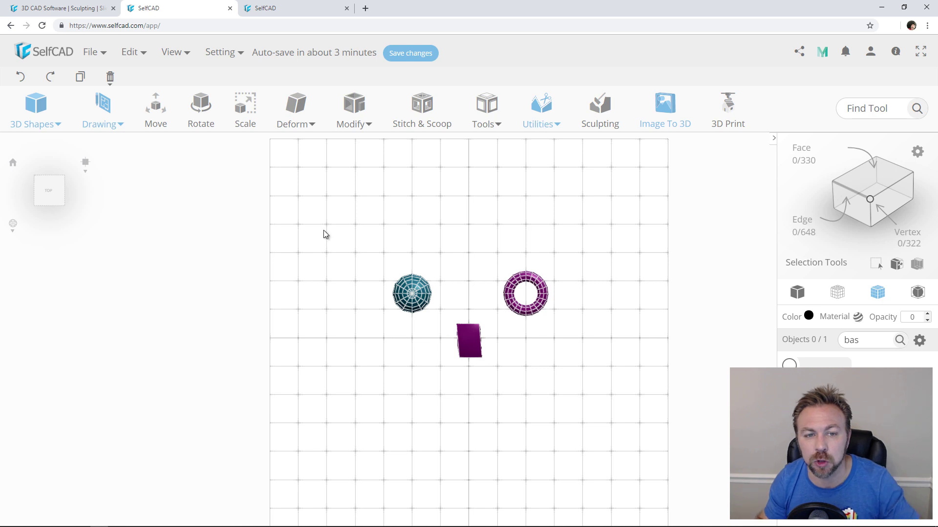
click(84, 163)
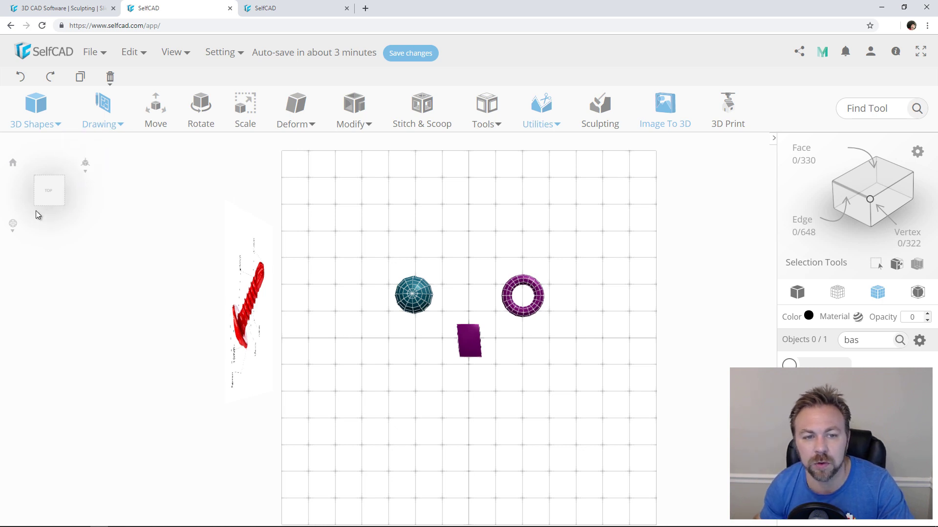
click(12, 162)
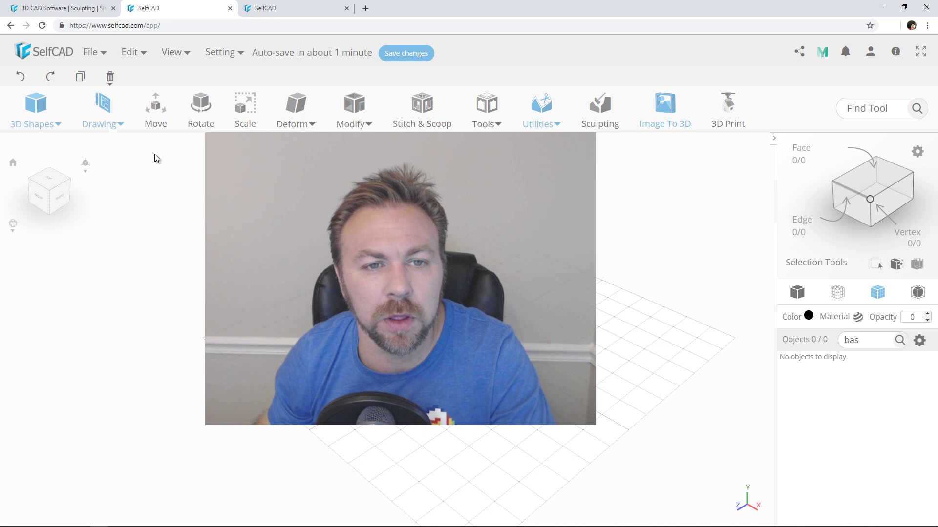
Add an enlarged cube and a torus from 3D Shapes.
click(49, 120)
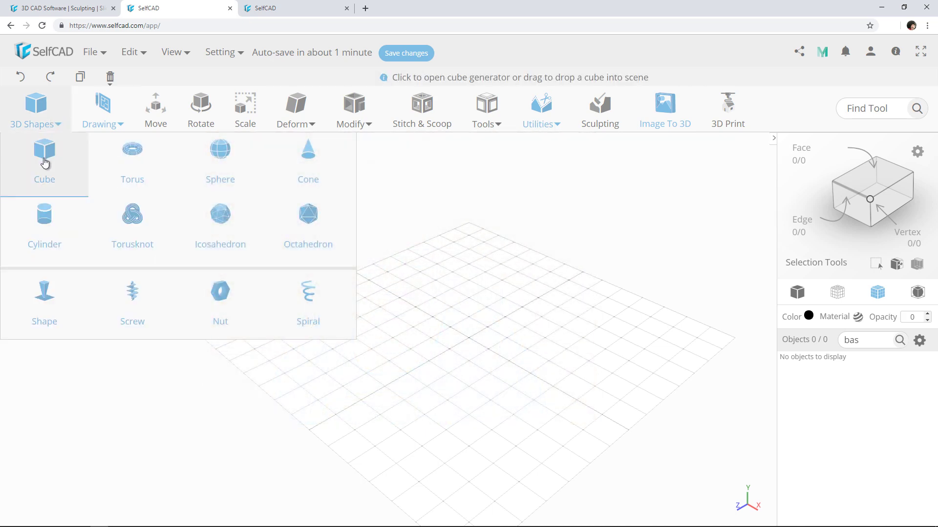
click(59, 176)
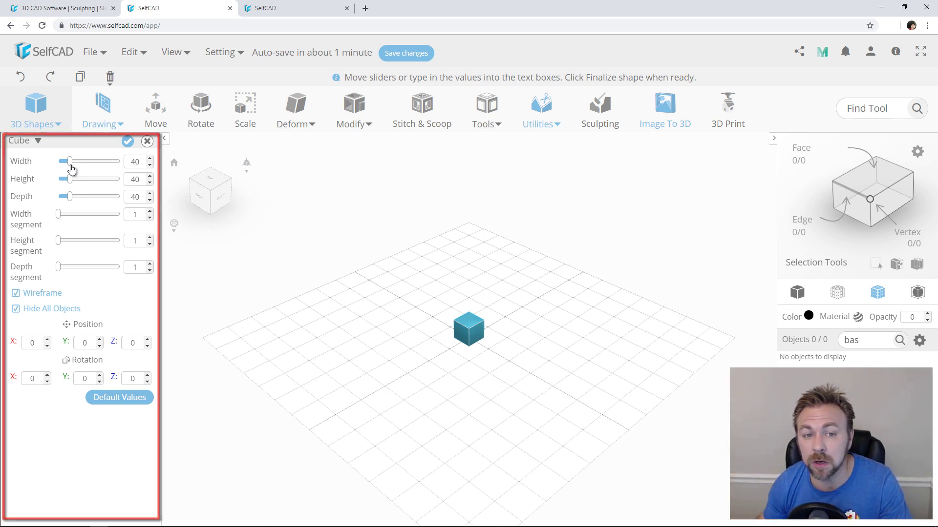
mouse_move(69, 163)
mouse_down()
mouse_move(93, 164)
mouse_move(82, 184)
mouse_move(88, 203)
mouse_move(76, 198)
mouse_move(81, 168)
mouse_up()
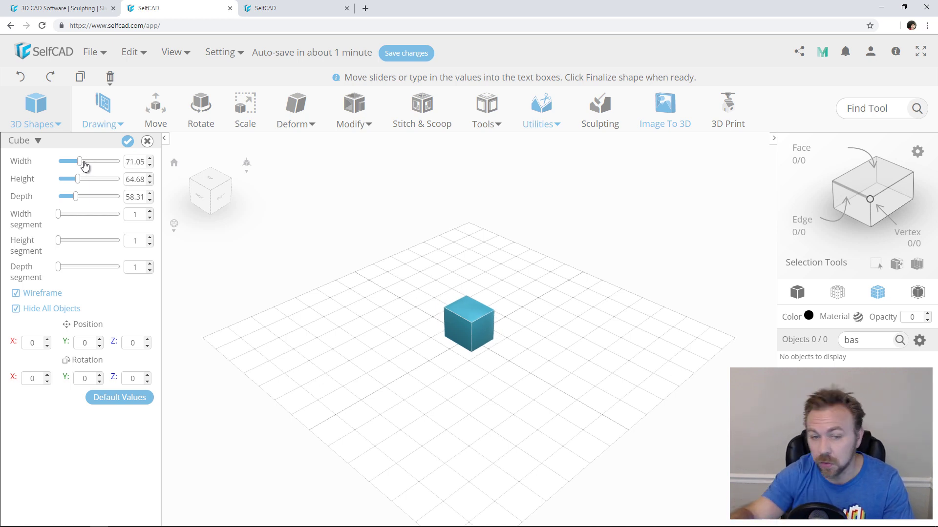
click(35, 108)
click(132, 154)
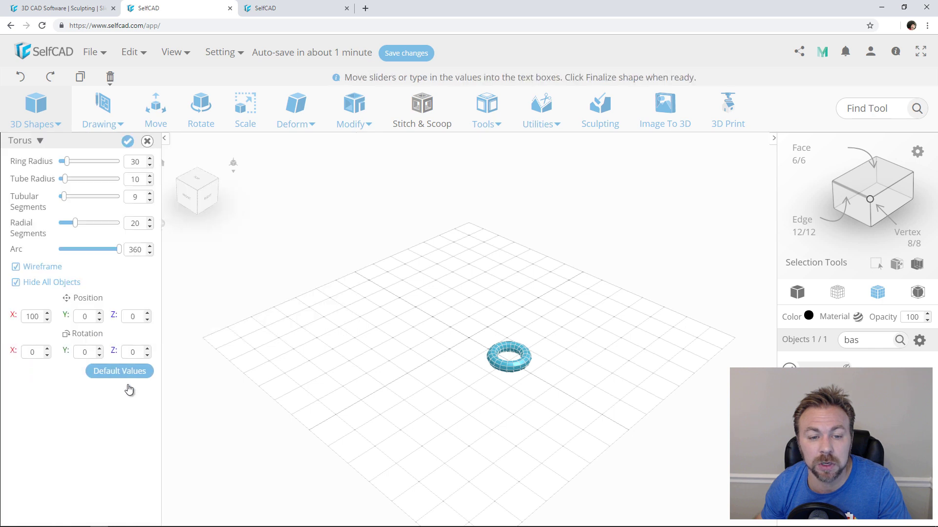
click(128, 141)
Add a sphere and a cone to the scene.
click(36, 107)
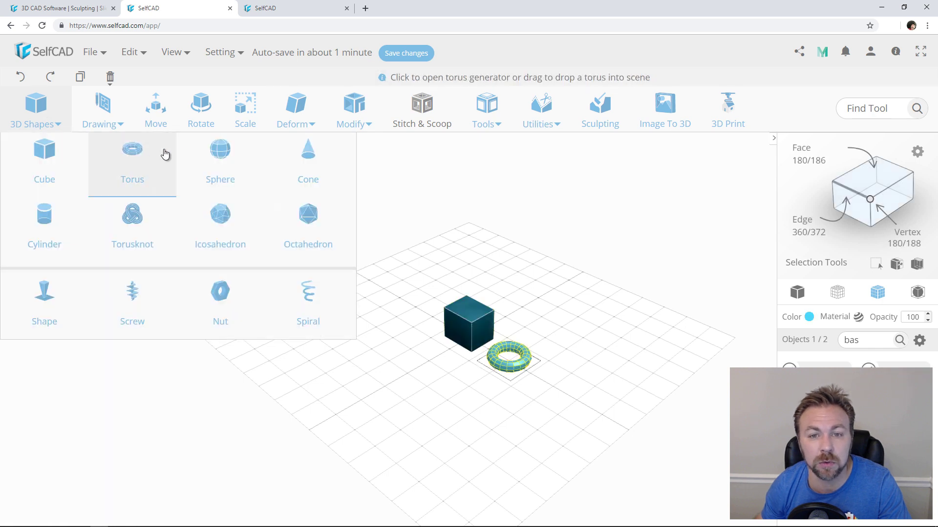
click(216, 156)
click(128, 141)
click(56, 118)
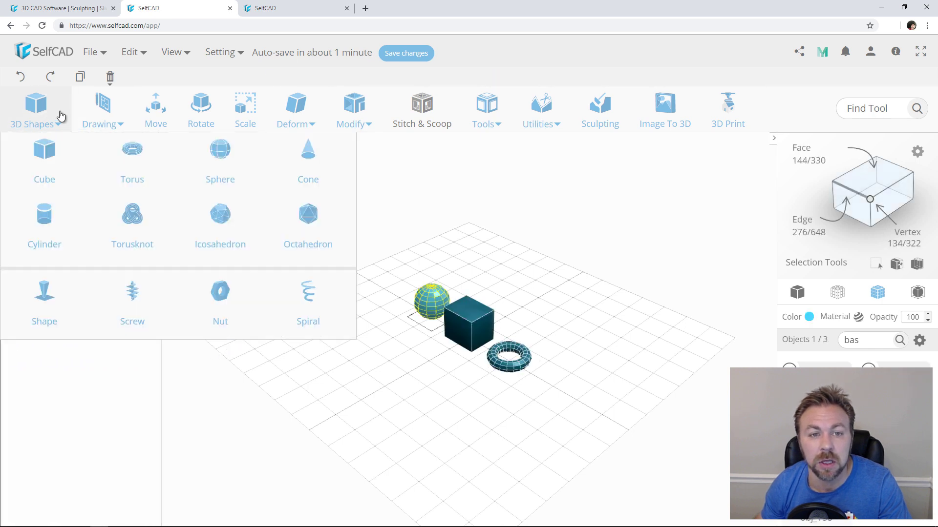
click(305, 152)
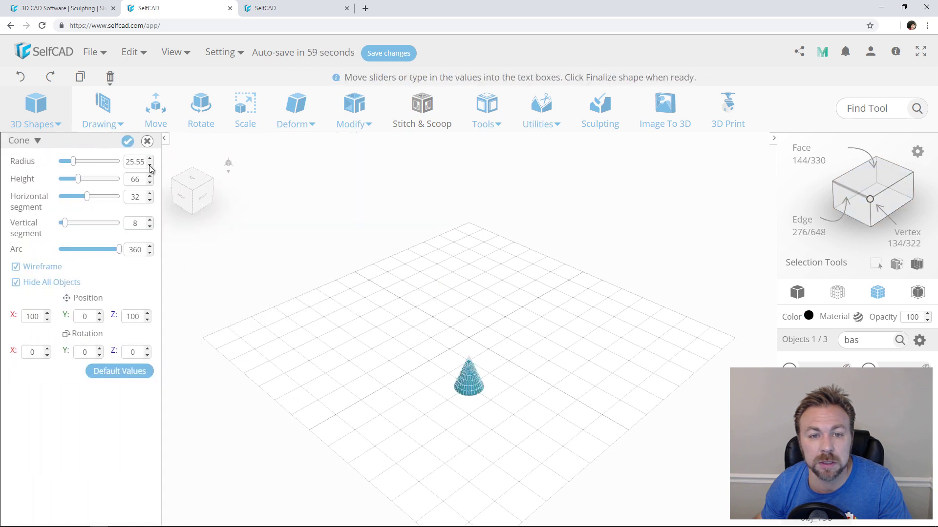
click(128, 141)
Add a cylinder left of the cube, then a torus knot.
click(39, 117)
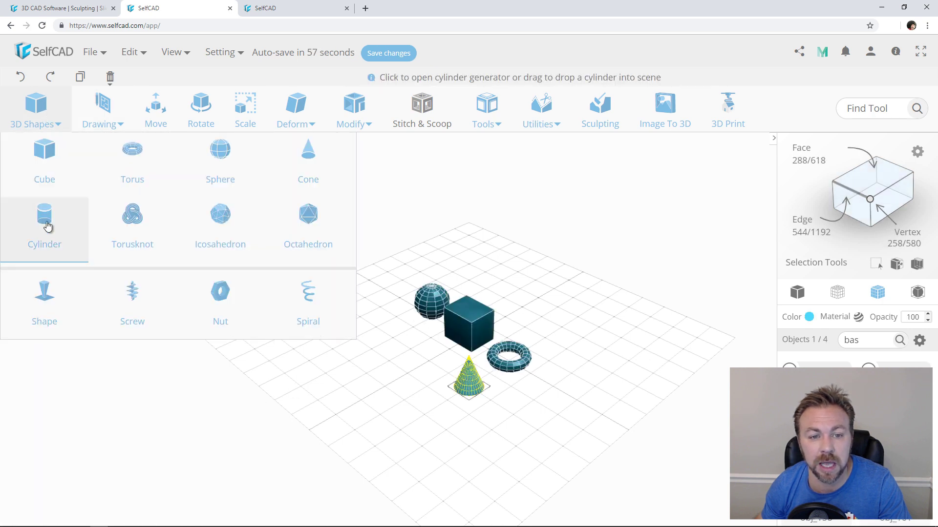
drag(44, 210, 398, 383)
click(128, 141)
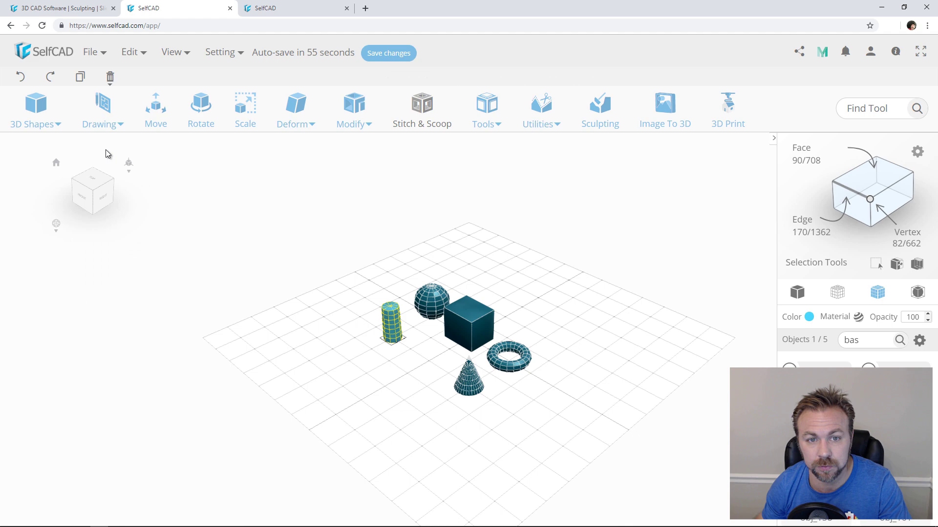
click(36, 117)
click(140, 224)
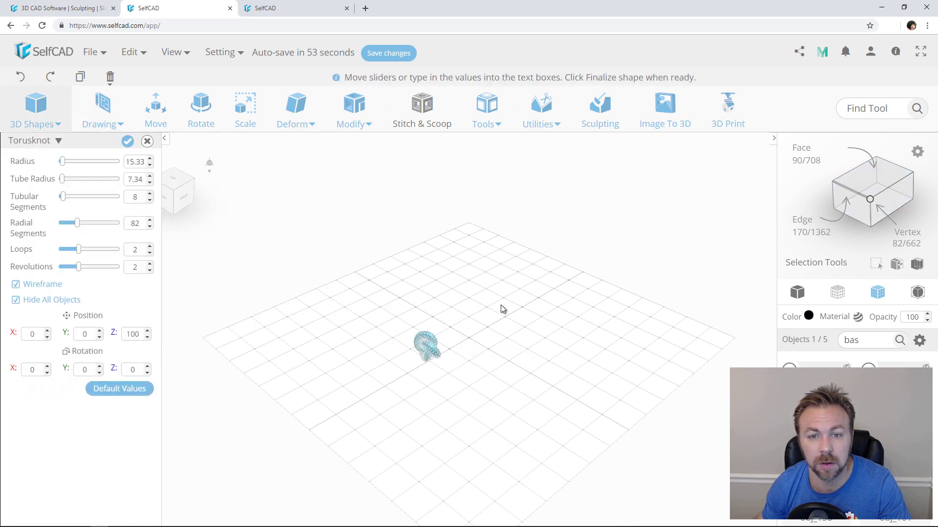
click(127, 141)
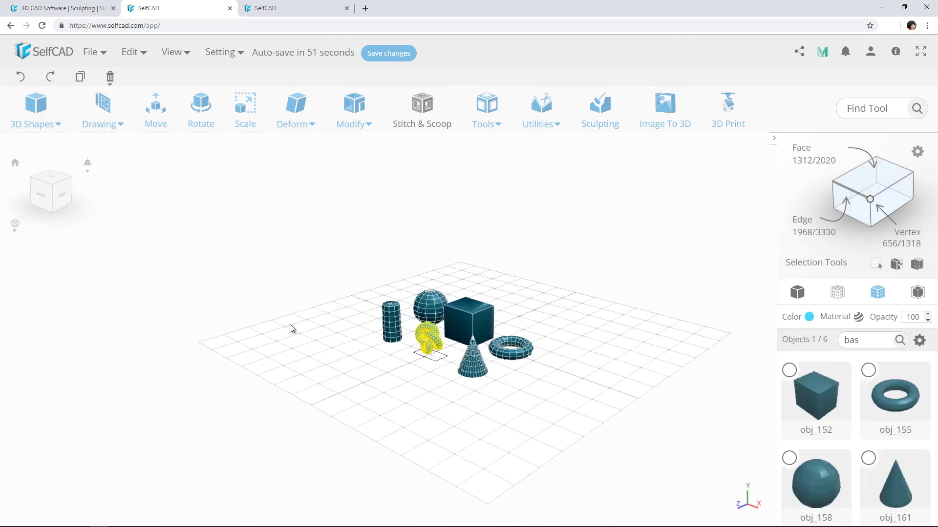
Zoom and flatten the view of the six primitives, then open the 3D Shapes dropdown.
scroll(850, 386, down, 3)
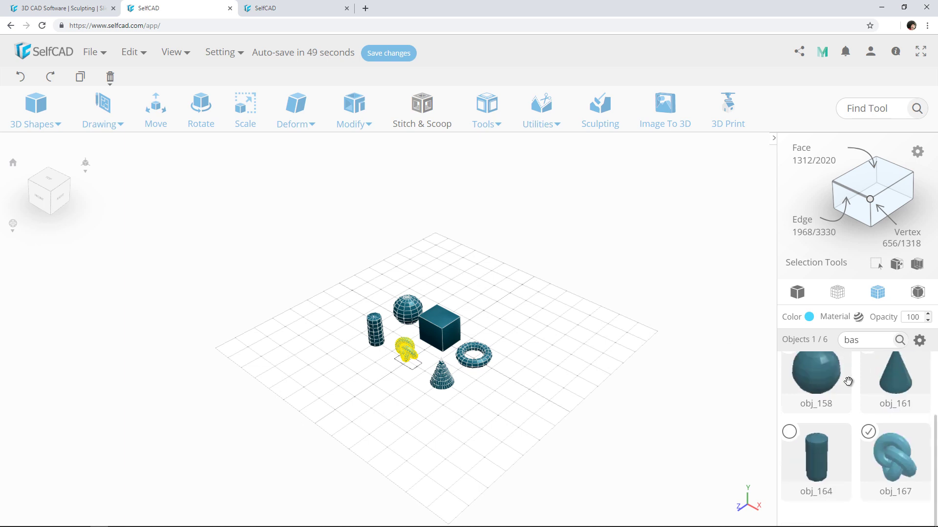
scroll(850, 386, up, 3)
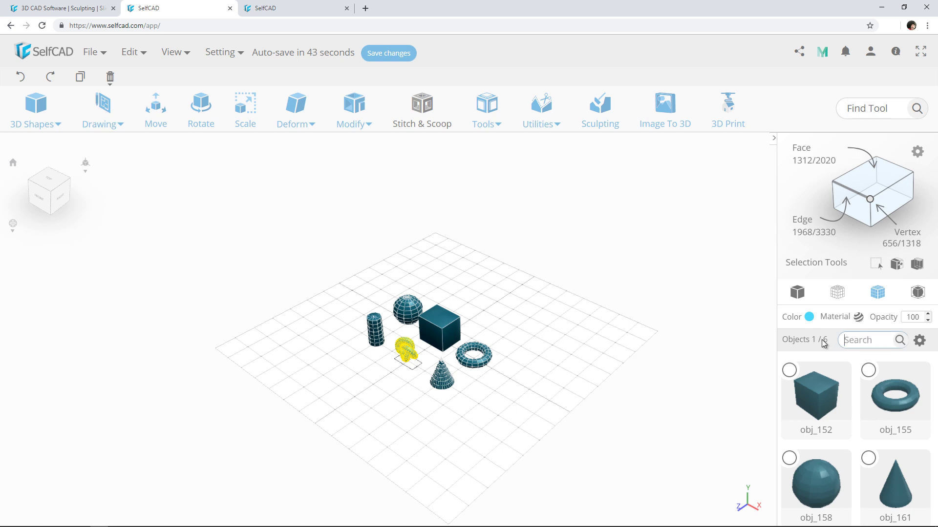
drag(534, 339, 529, 335)
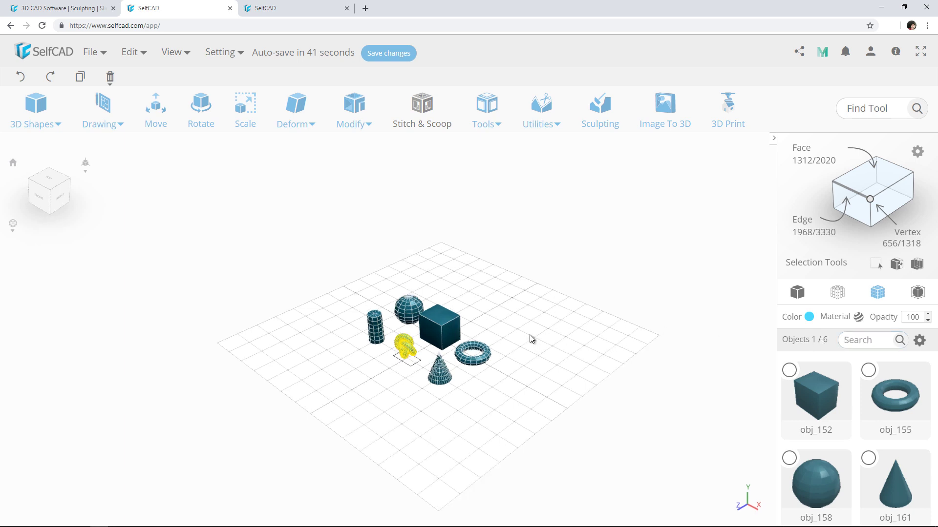
scroll(521, 308, up, 2)
click(30, 120)
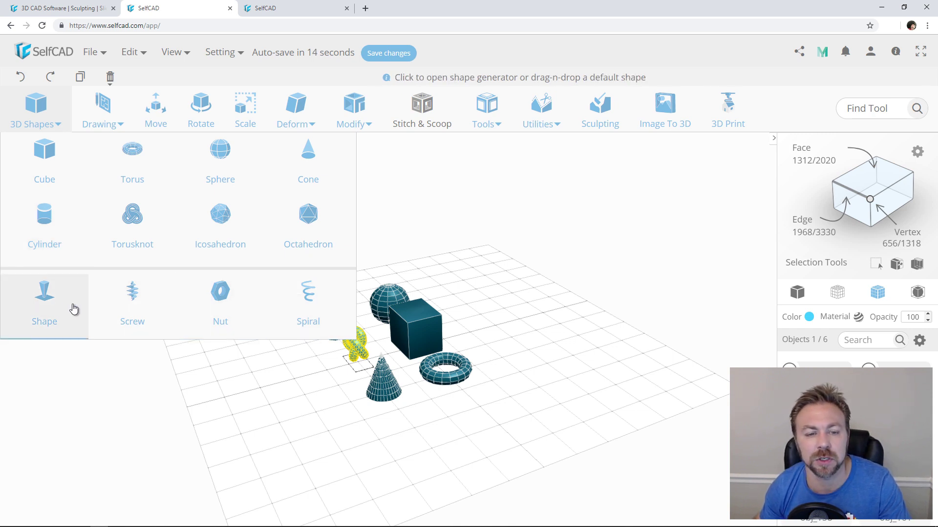
click(55, 306)
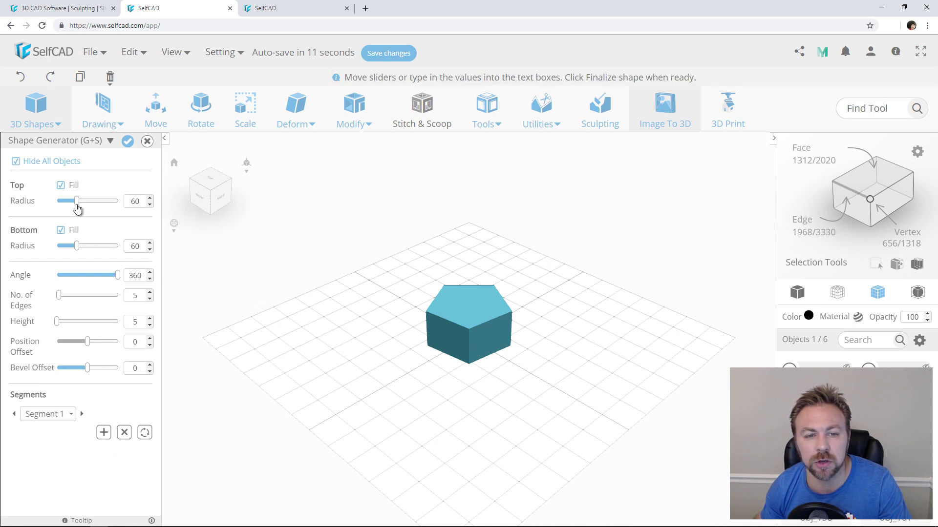
drag(77, 201, 89, 201)
click(75, 246)
click(87, 296)
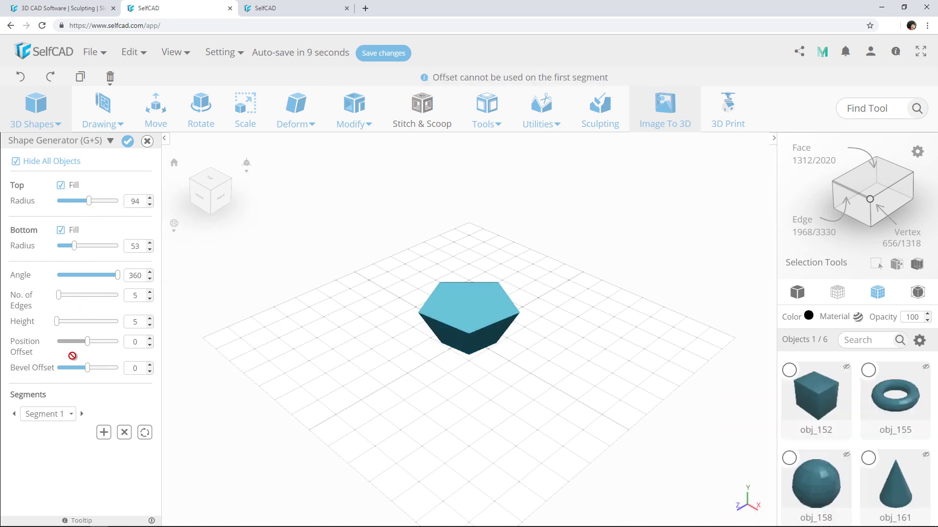
click(104, 433)
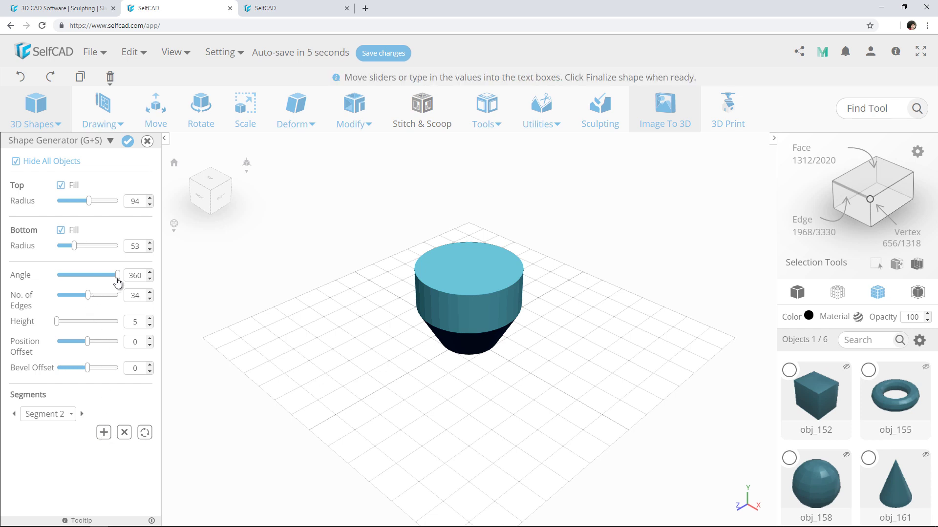
drag(117, 276, 98, 274)
key(Escape)
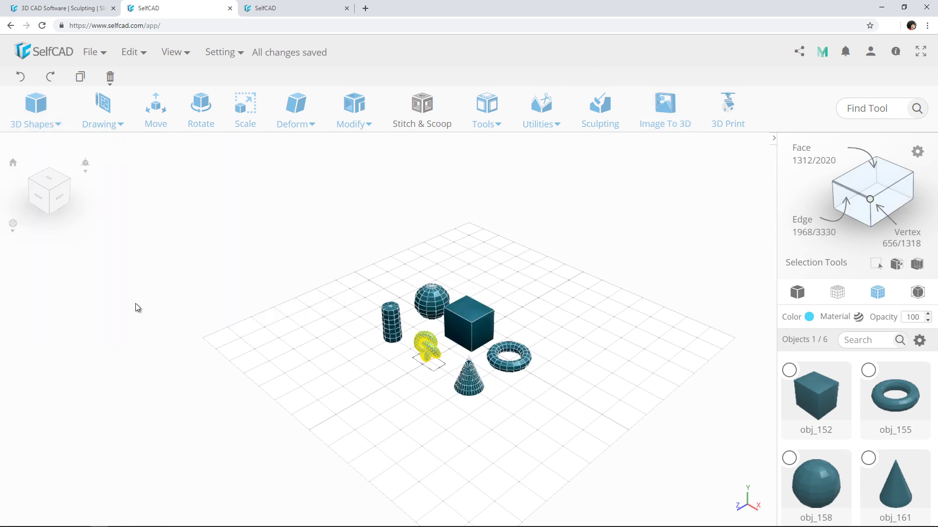
click(44, 124)
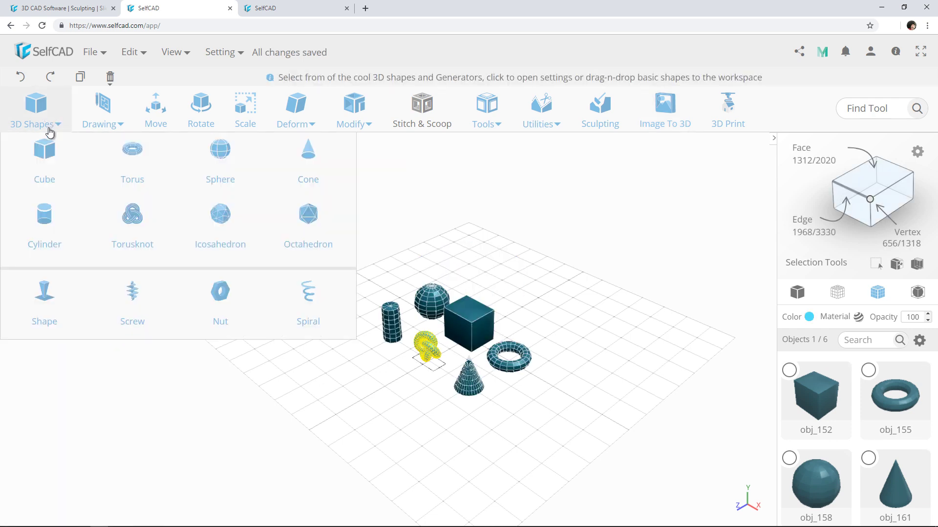
Abandon the screw for a spiral, widening its top radius to 50 and lowering height.
click(131, 302)
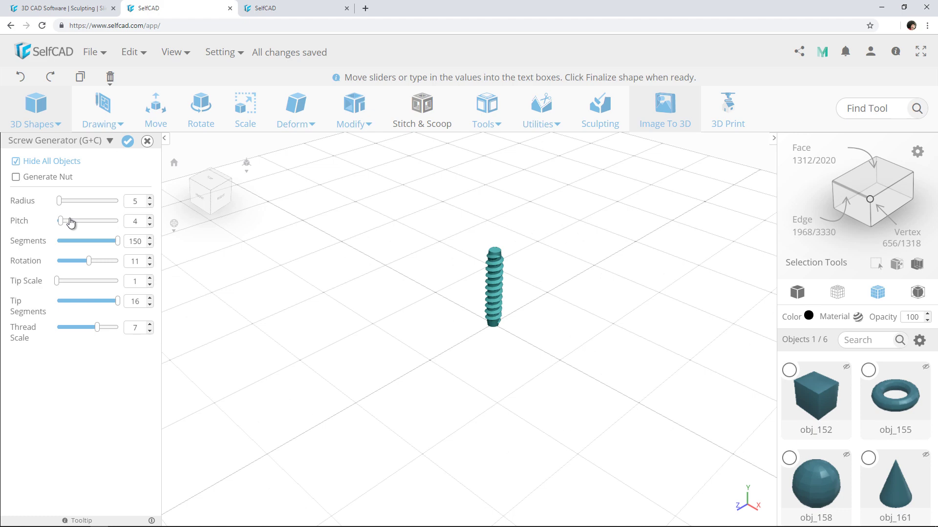
mouse_move(71, 223)
mouse_down()
mouse_move(100, 221)
mouse_move(71, 238)
mouse_move(68, 227)
mouse_up()
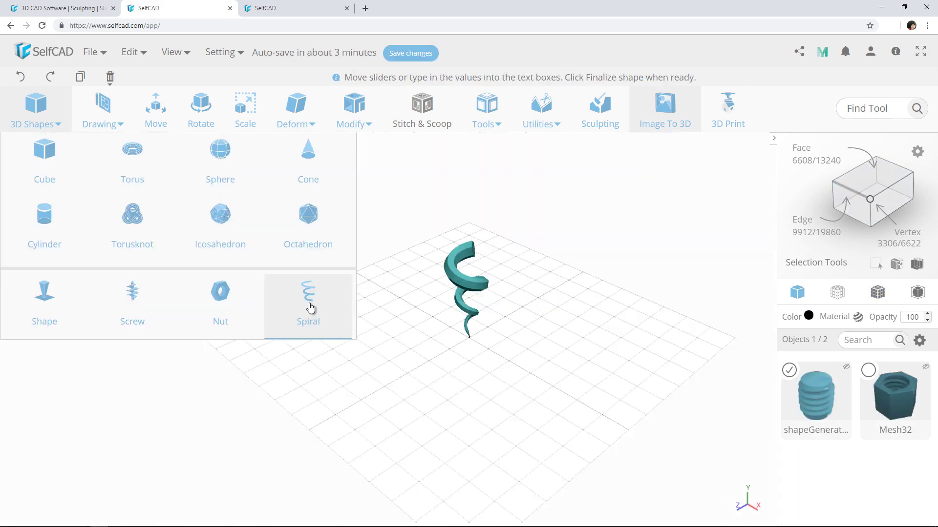
click(308, 303)
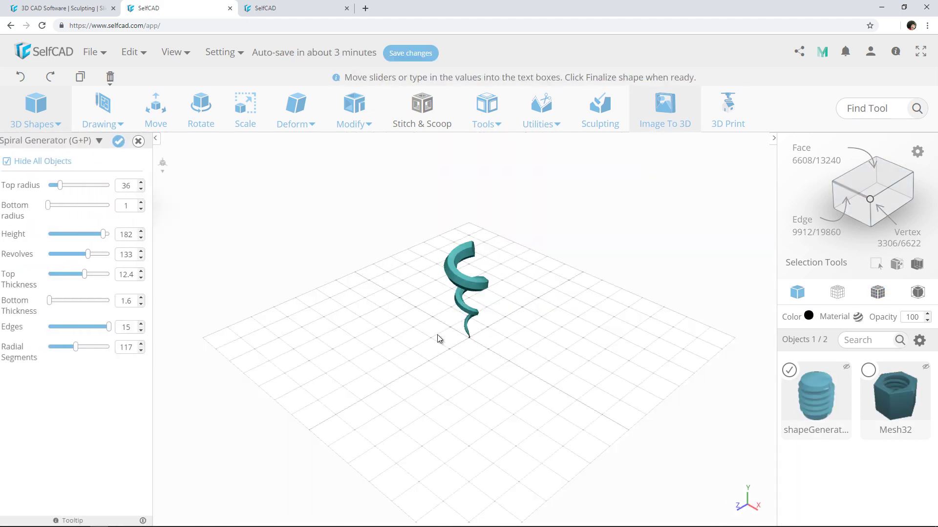
drag(71, 186, 75, 191)
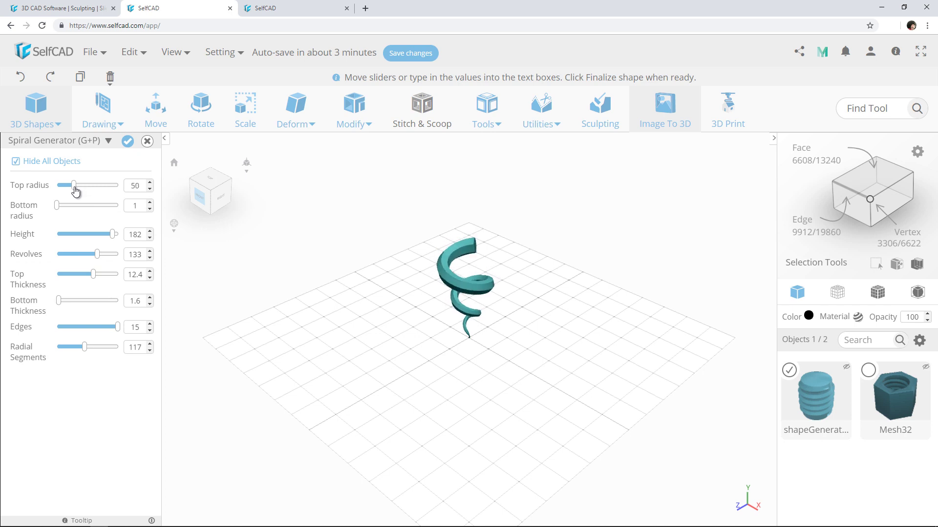
mouse_move(111, 239)
mouse_down()
mouse_move(84, 236)
mouse_move(99, 235)
mouse_up()
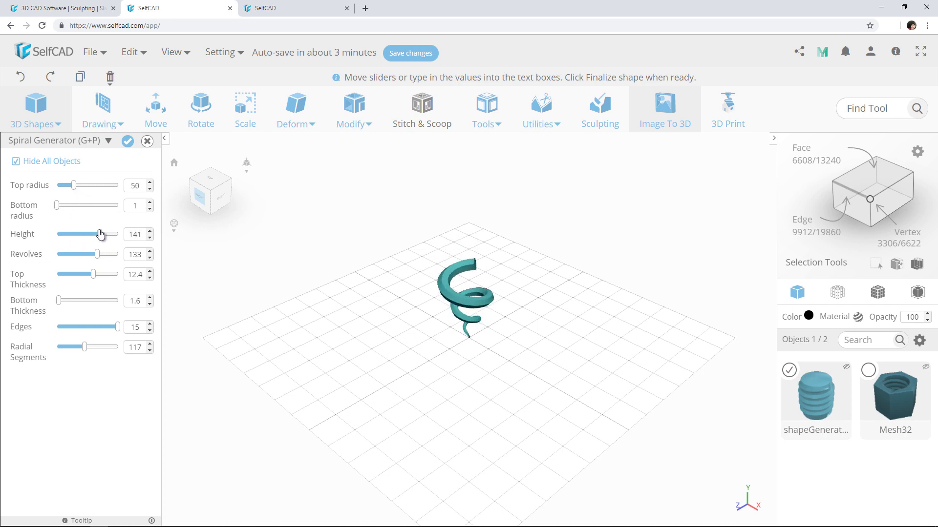
Set the spiral's bottom radius and 13.3 thickness, then raise height and revolves to 200.
mouse_move(56, 205)
mouse_down()
mouse_move(94, 211)
mouse_move(59, 208)
mouse_up()
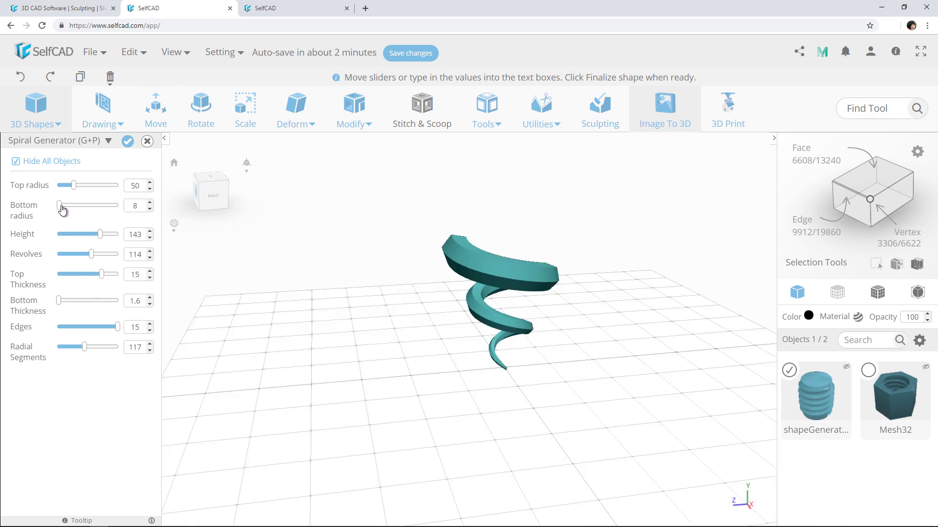
drag(62, 210, 79, 207)
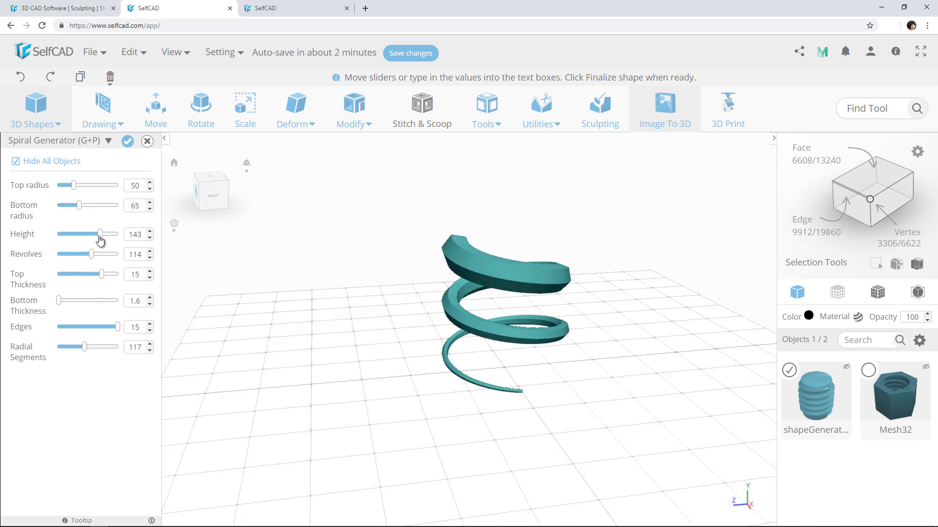
drag(59, 300, 96, 301)
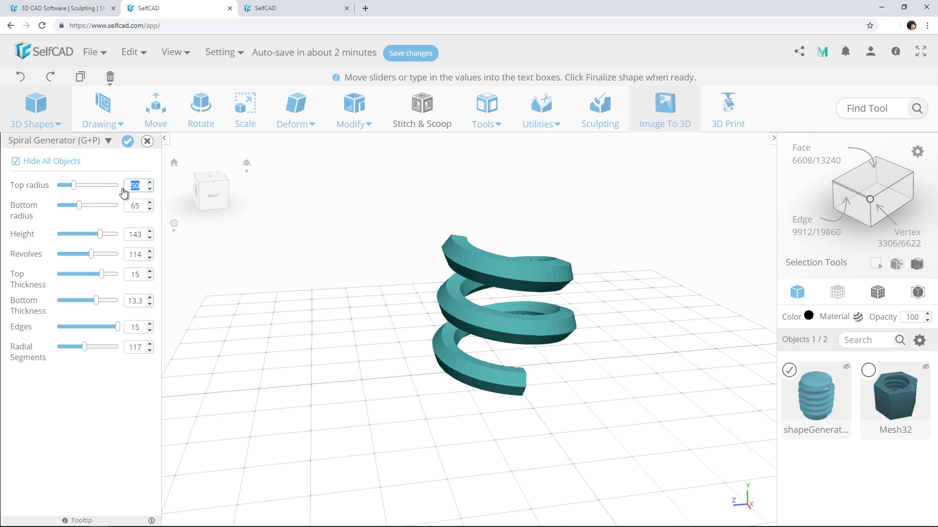
text(0)
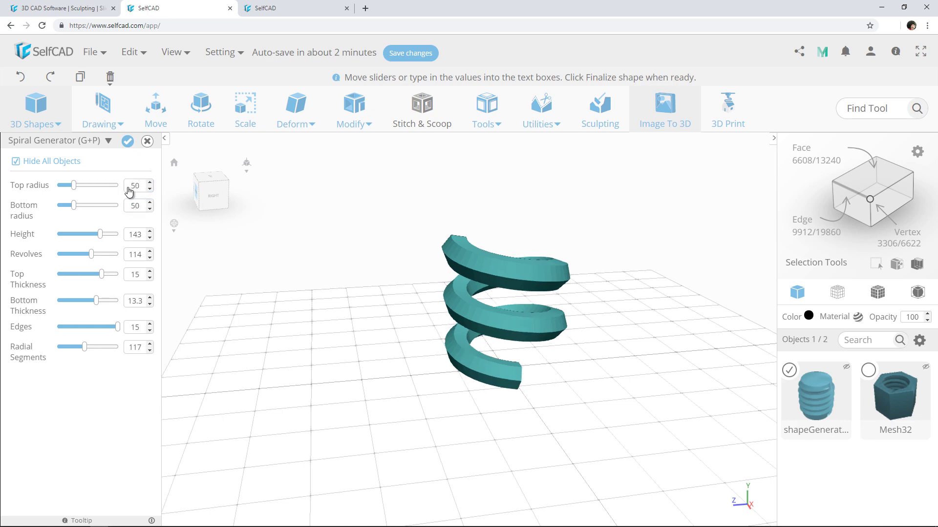
right_drag(630, 389, 562, 376)
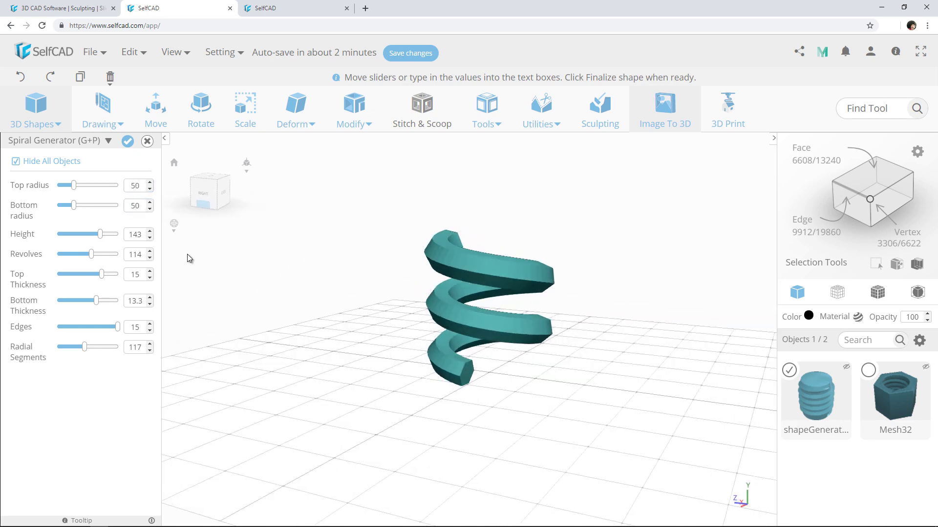
drag(189, 258, 500, 358)
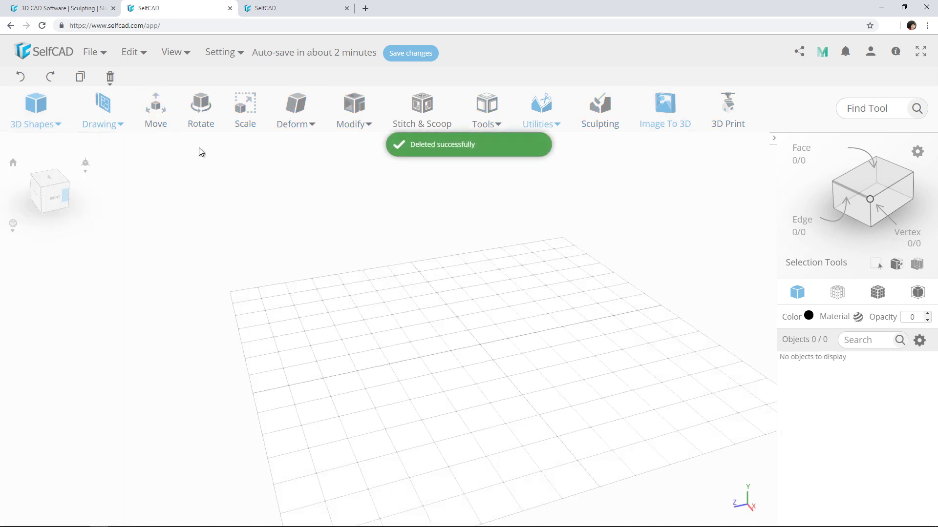
Write 'Tony' free-hand on the grid and finalize the strokes as a 3D shape.
click(102, 117)
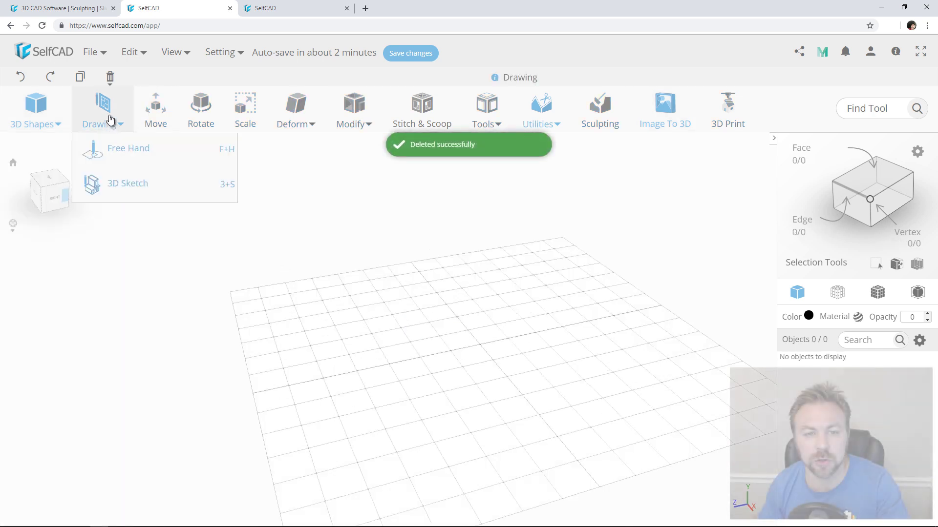
click(115, 157)
mouse_move(287, 334)
mouse_down()
mouse_move(346, 335)
mouse_move(327, 378)
mouse_move(339, 368)
mouse_move(346, 375)
mouse_move(358, 357)
mouse_move(339, 358)
mouse_move(395, 355)
mouse_up()
mouse_move(400, 333)
mouse_down()
mouse_move(439, 356)
mouse_move(409, 416)
mouse_up()
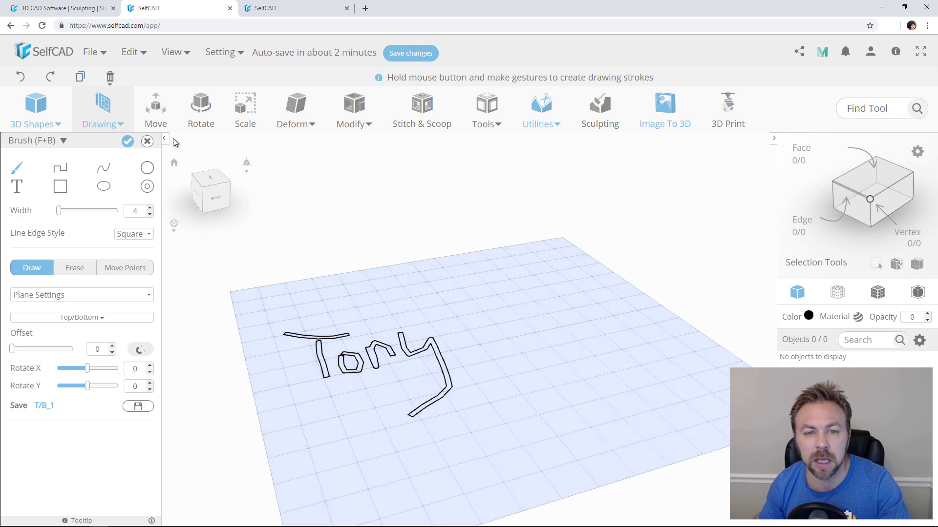
click(127, 142)
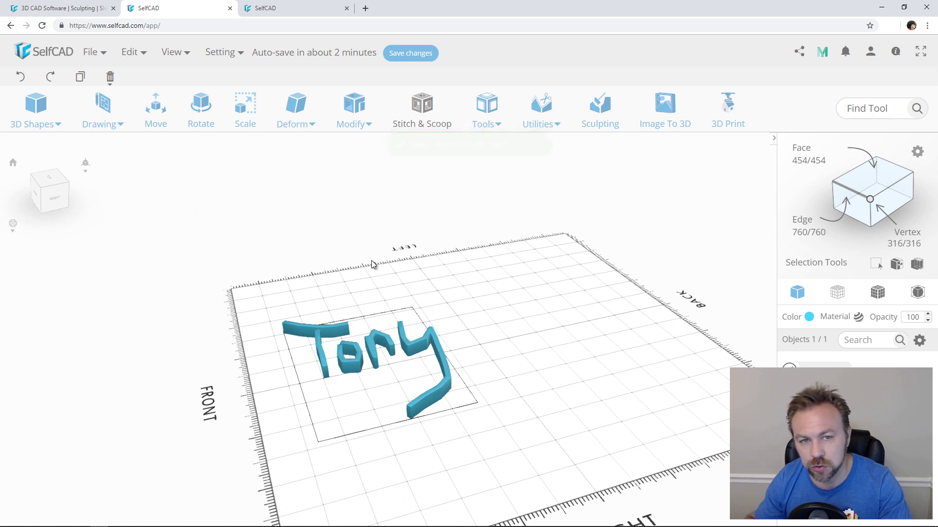
click(102, 124)
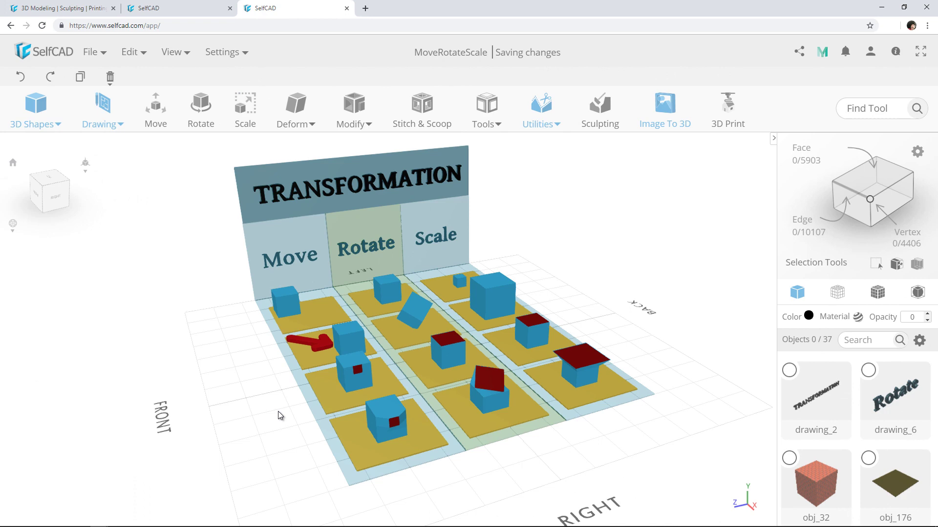
Zoom and orbit around the TRANSFORMATION scene to view its examples and wall.
scroll(279, 408, up, 2)
scroll(273, 407, down, 3)
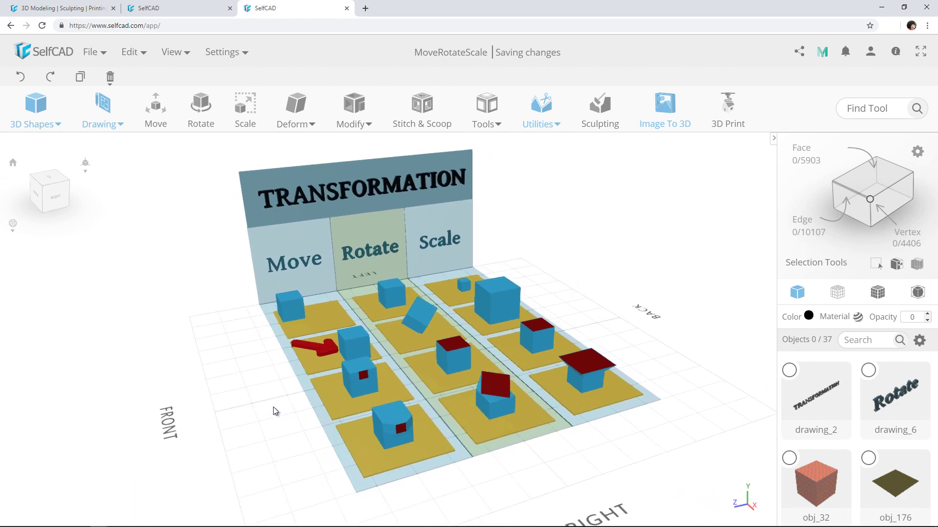
scroll(252, 405, down, 1)
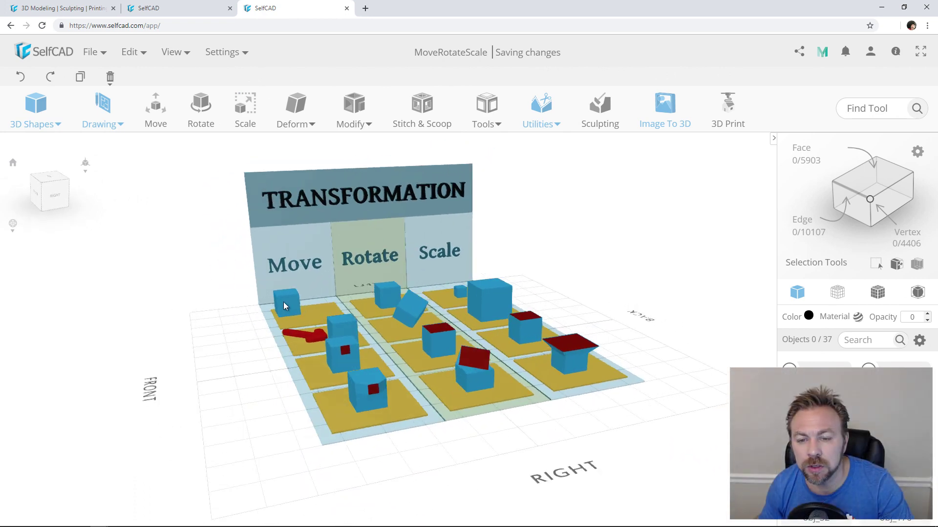
drag(265, 365, 283, 323)
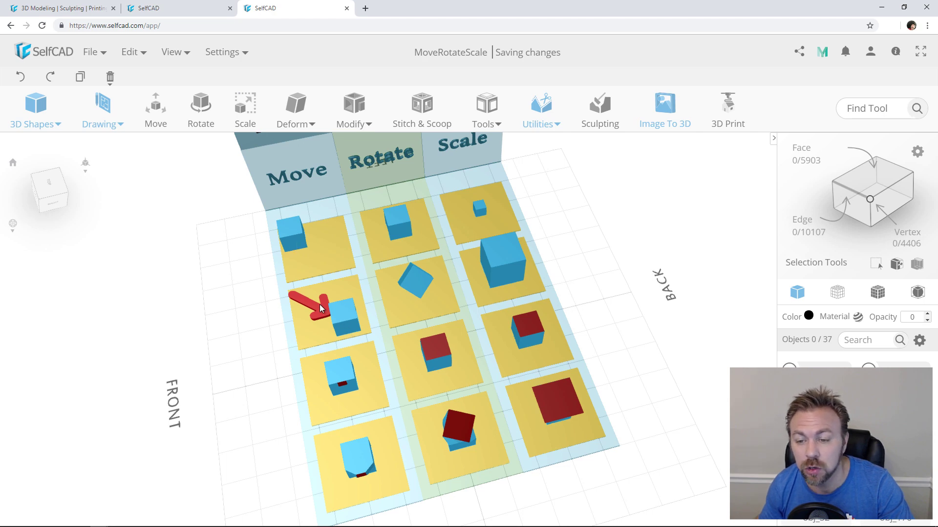
drag(356, 386, 362, 350)
scroll(325, 356, up, 2)
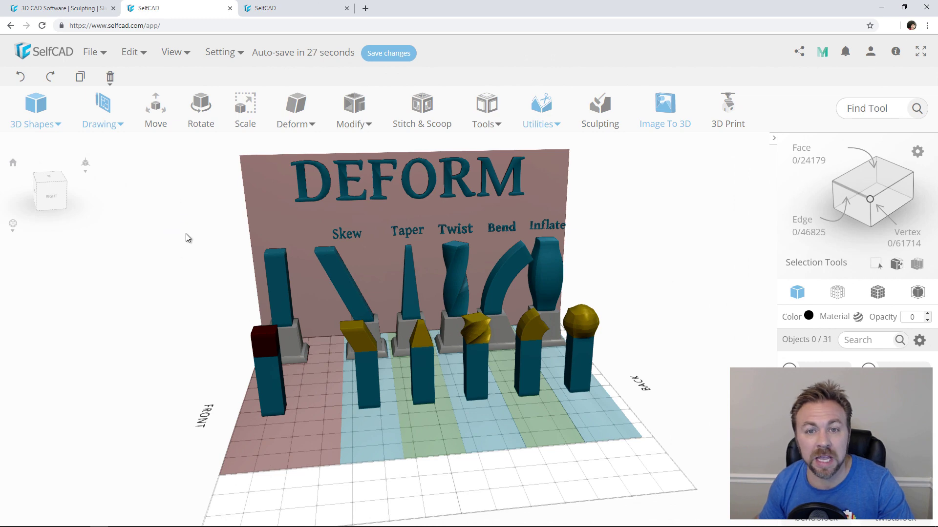
List the Deform tools, then orbit to face the Skew, Taper, Twist, Bend and Inflate pillars.
click(287, 122)
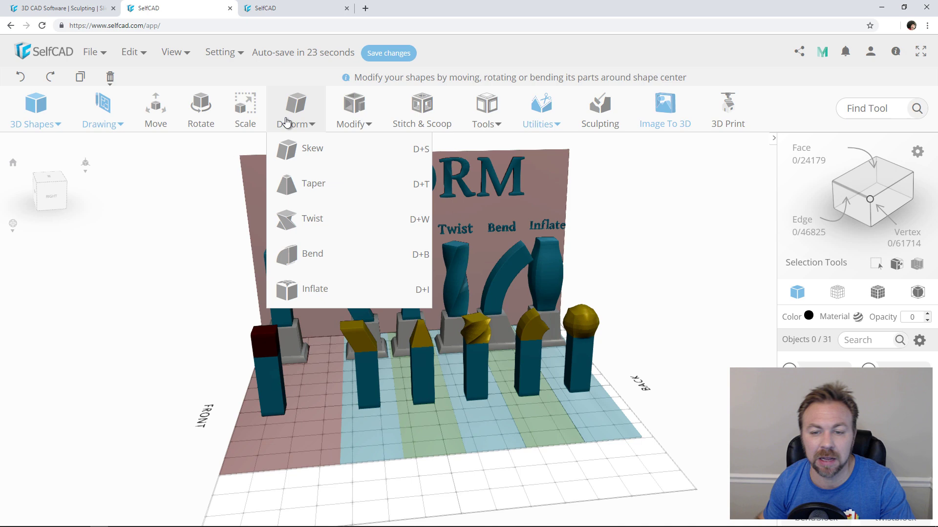
drag(169, 271, 195, 270)
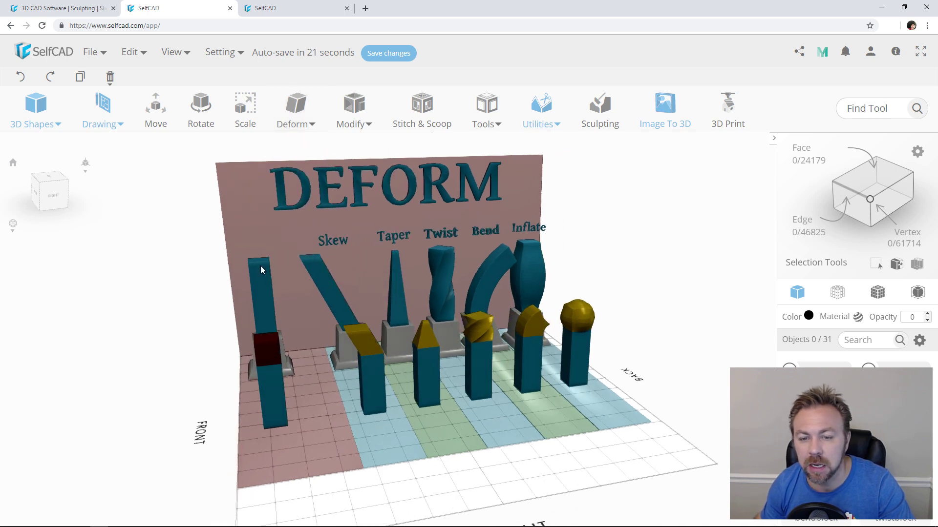
drag(247, 356, 253, 362)
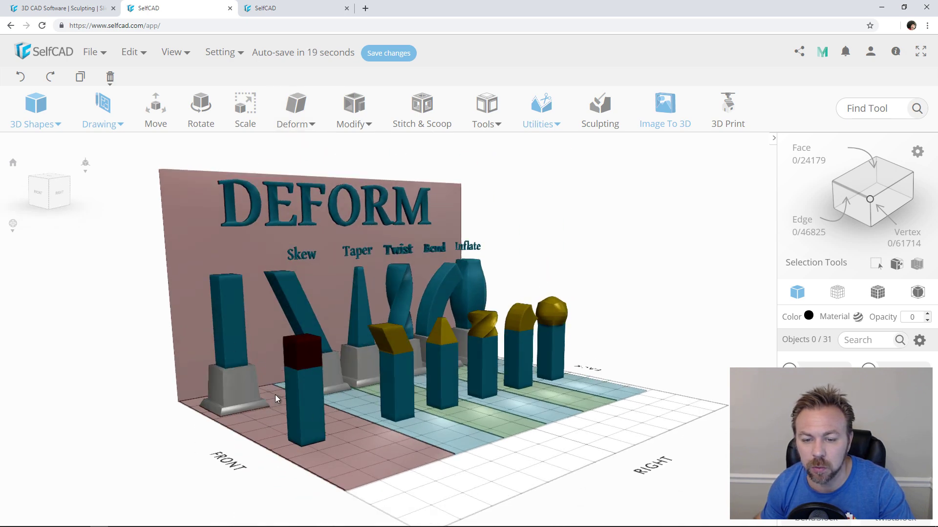
drag(275, 398, 343, 257)
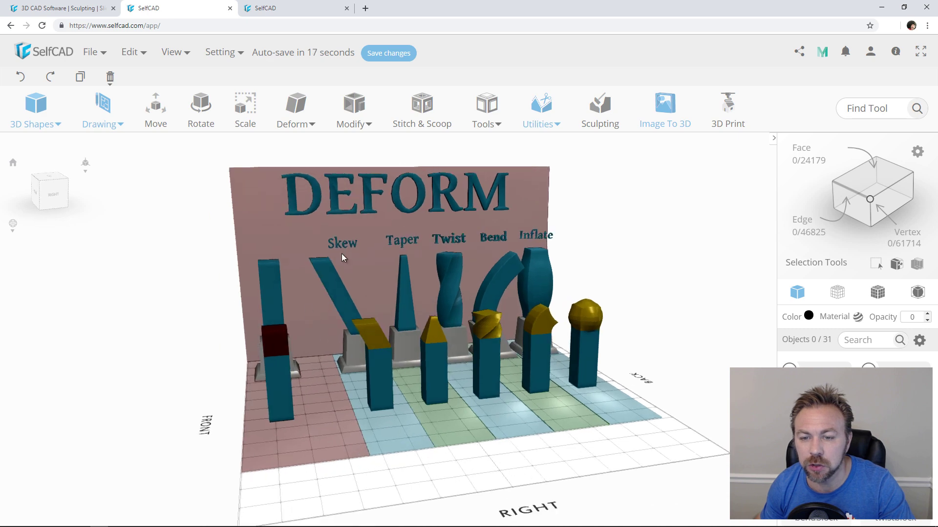
drag(352, 385, 363, 362)
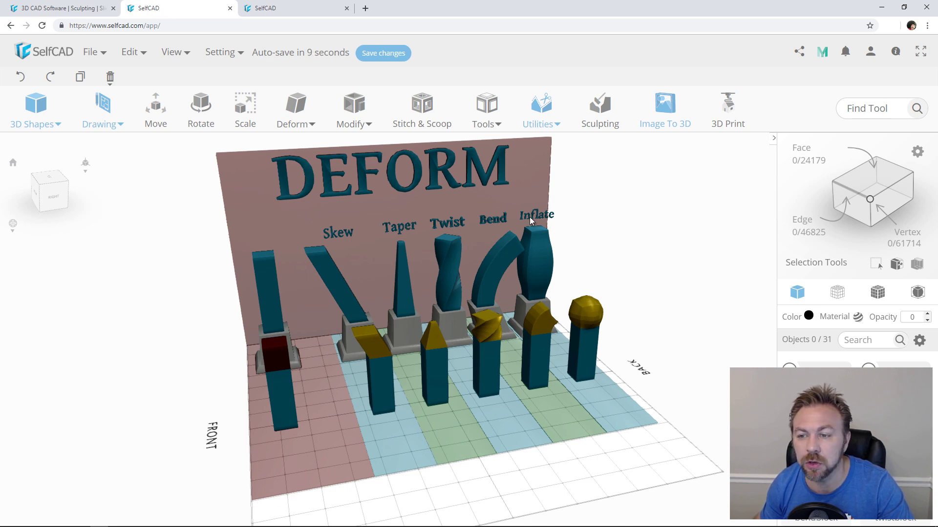
scroll(595, 294, up, 5)
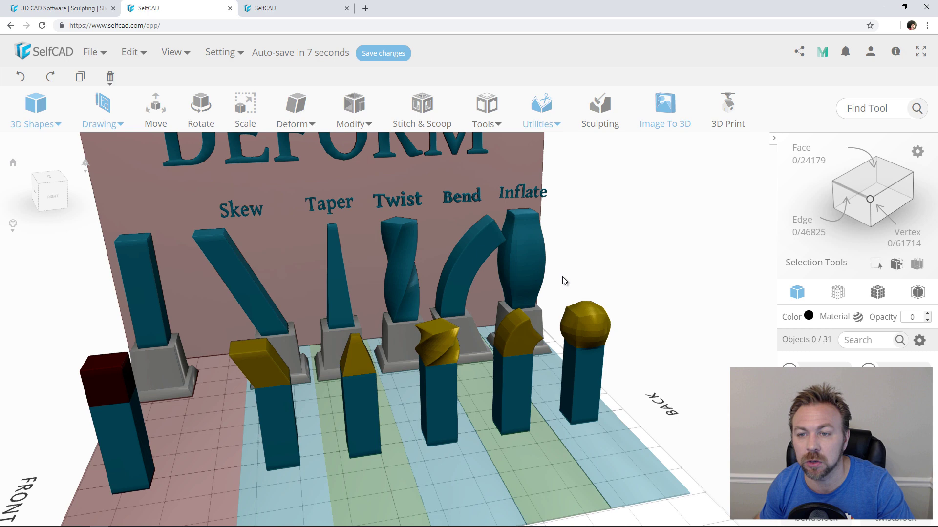
right_drag(555, 263, 570, 245)
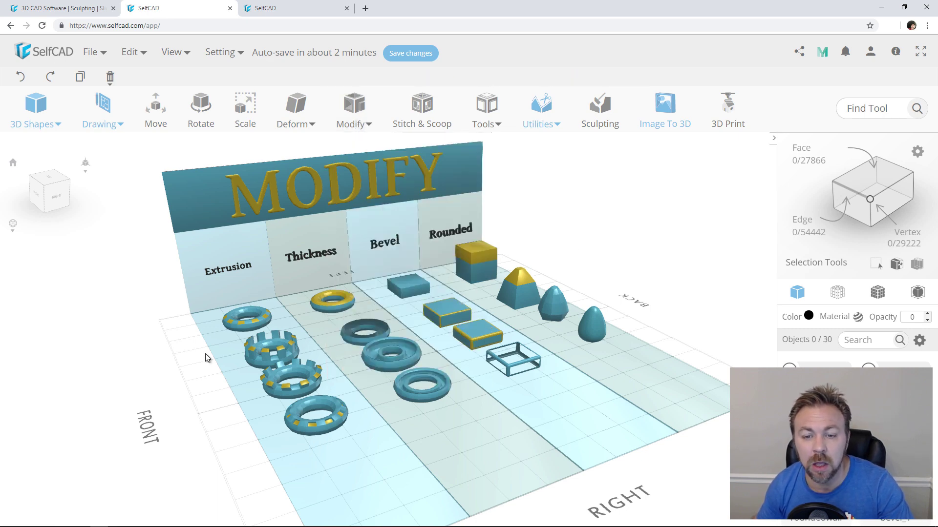
Zoom and tilt the MODIFY scene, then select the top-left torus in the Extrusion row.
scroll(168, 338, up, 3)
drag(181, 299, 163, 302)
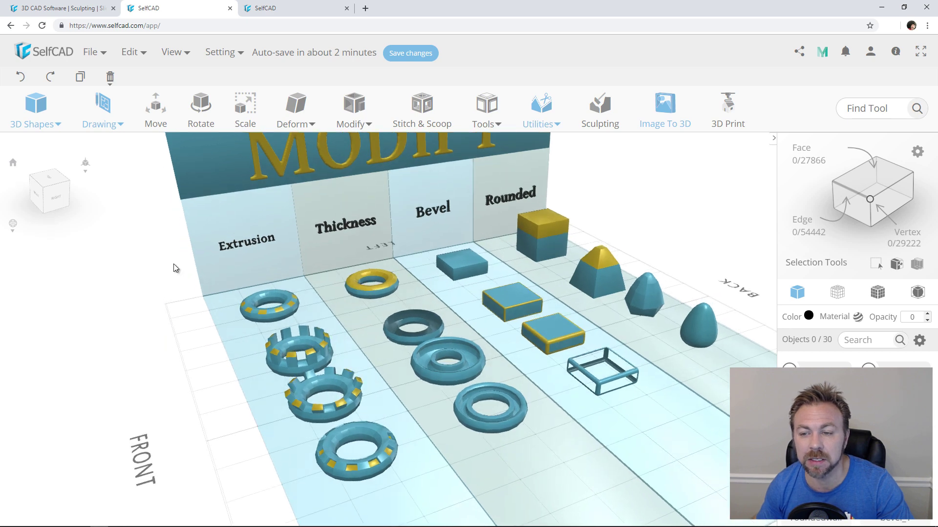
scroll(175, 268, down, 3)
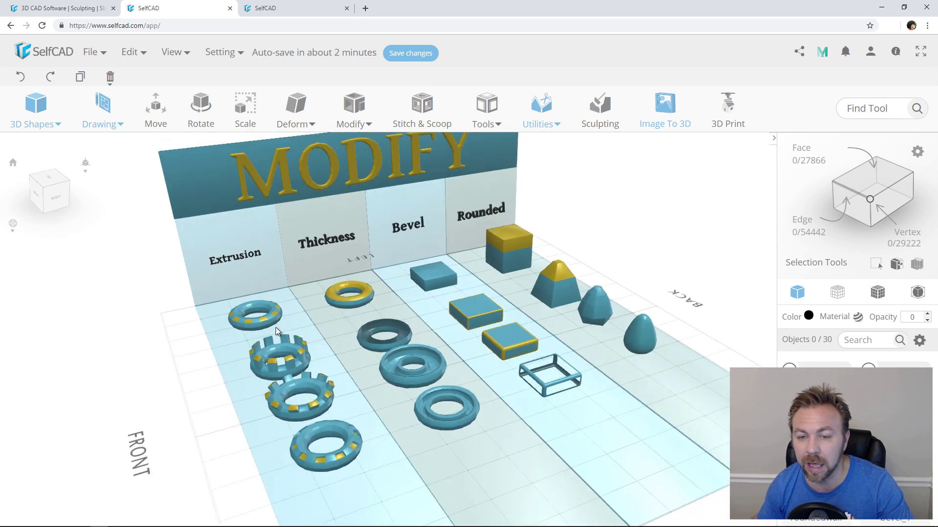
click(230, 322)
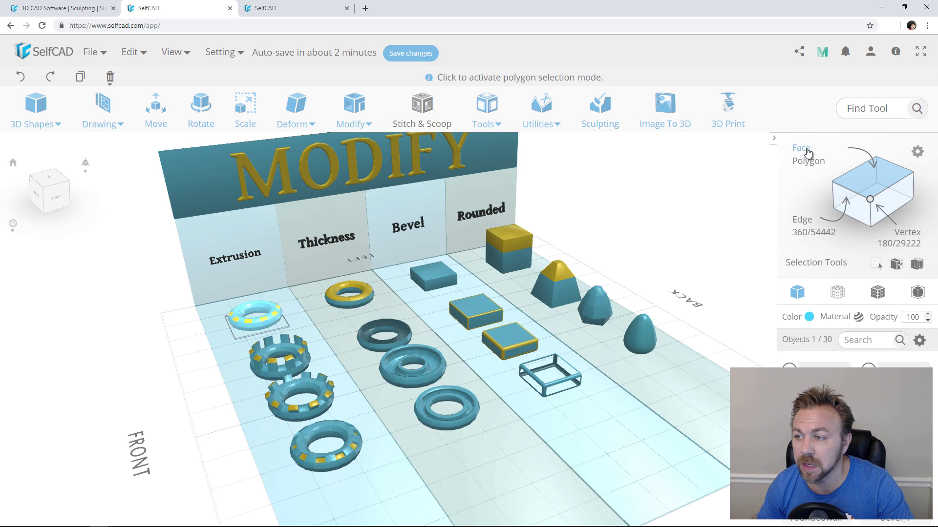
Select a loop of alternating faces on the Extrusion torus with a Select 1, Skip 1 pattern.
click(919, 153)
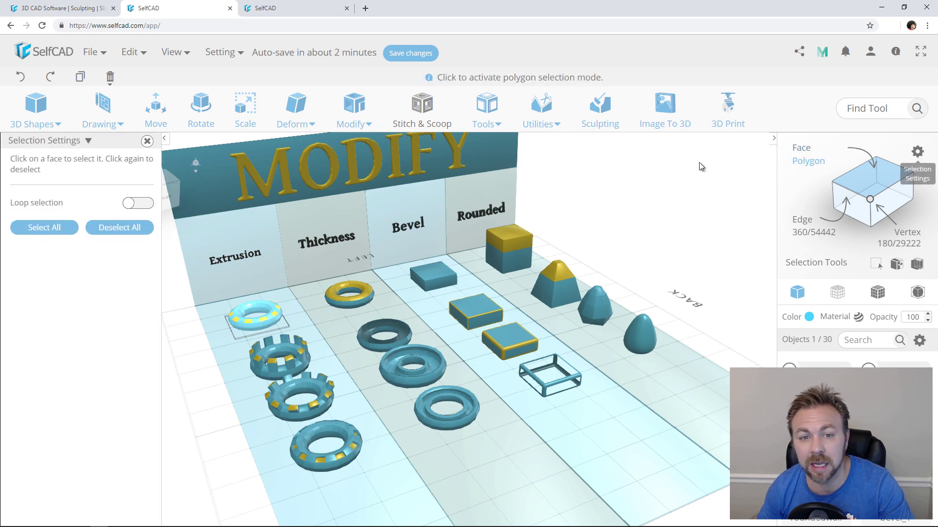
click(142, 203)
scroll(236, 307, up, 3)
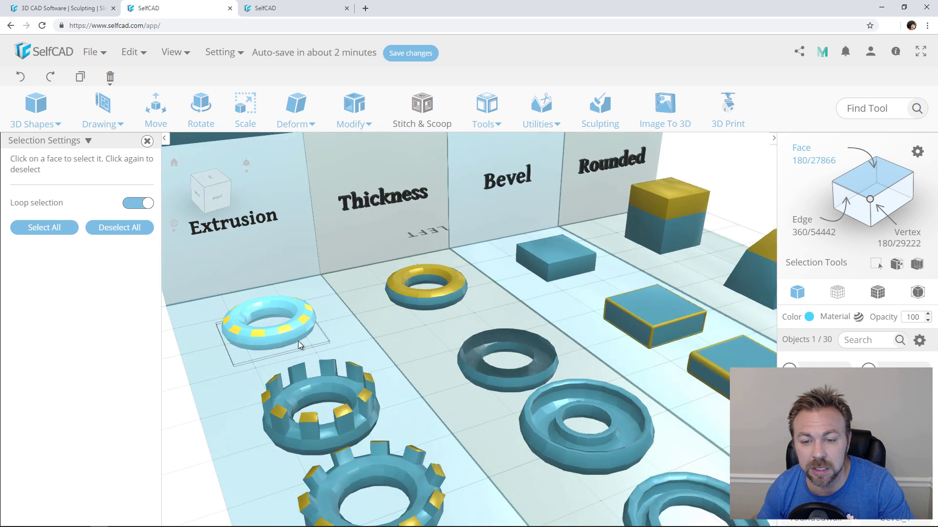
click(264, 304)
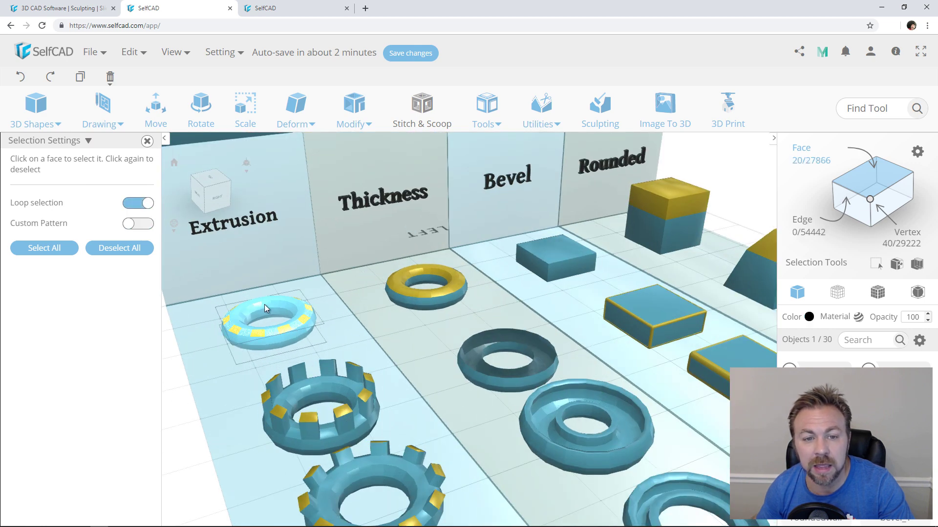
click(138, 225)
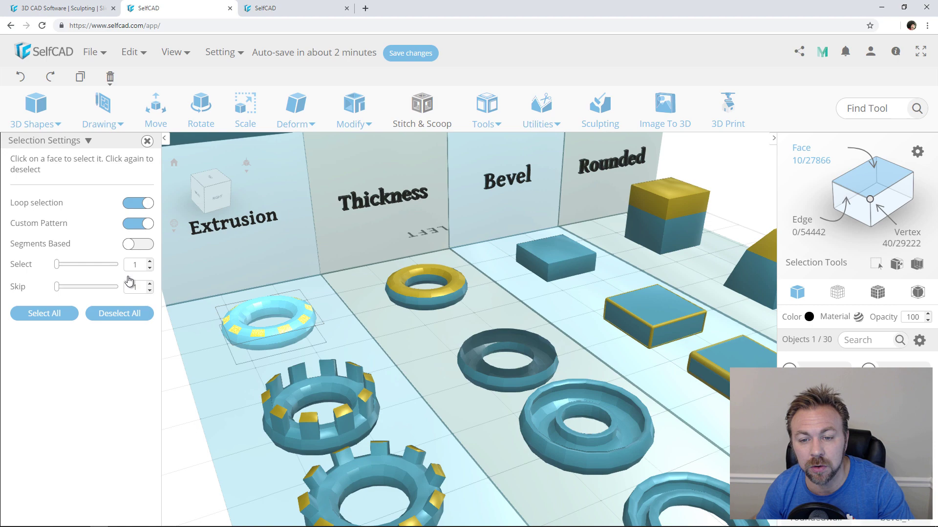
right_drag(227, 341, 277, 345)
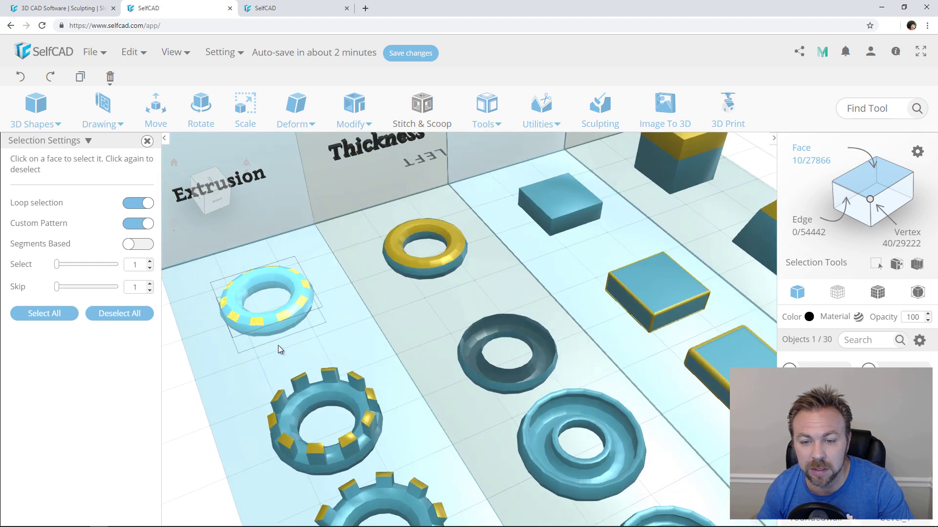
Close the face selection settings and turn the MODIFY wall toward the camera.
click(147, 141)
scroll(307, 202, down, 3)
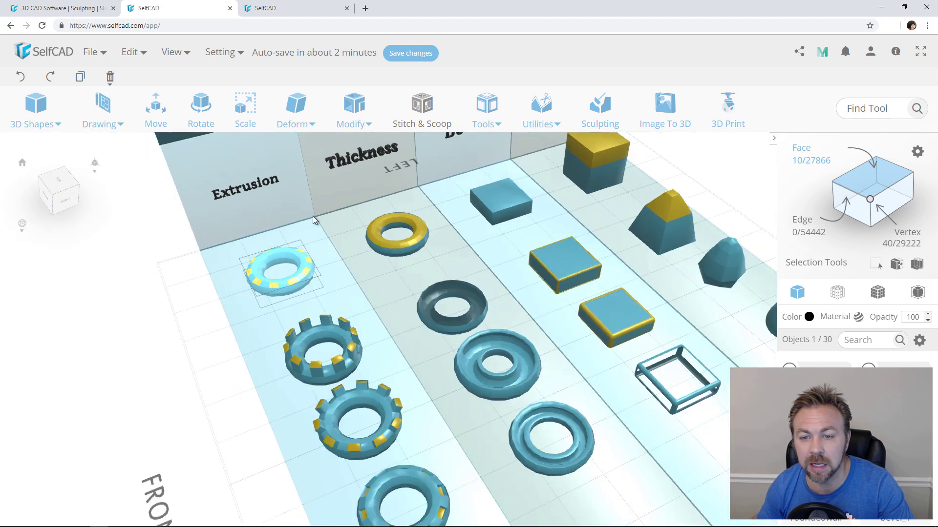
right_drag(207, 350, 313, 341)
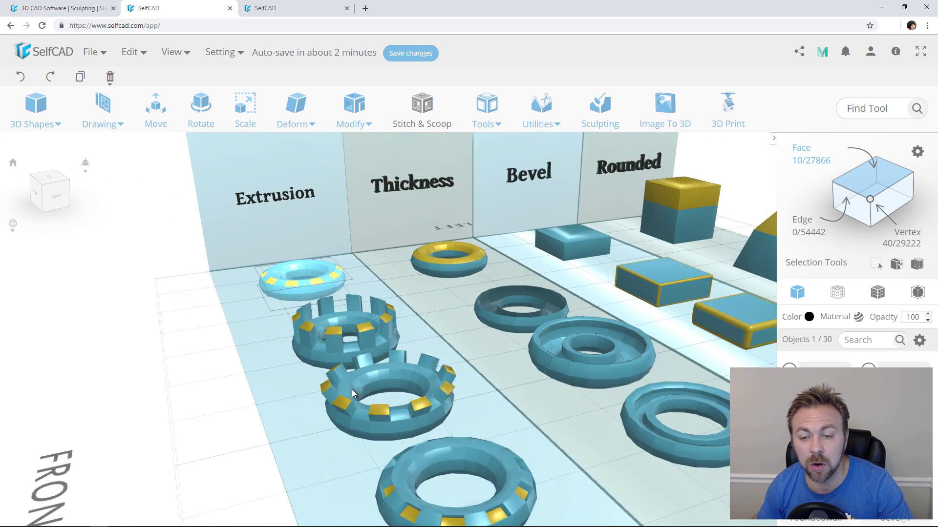
scroll(350, 376, down, 2)
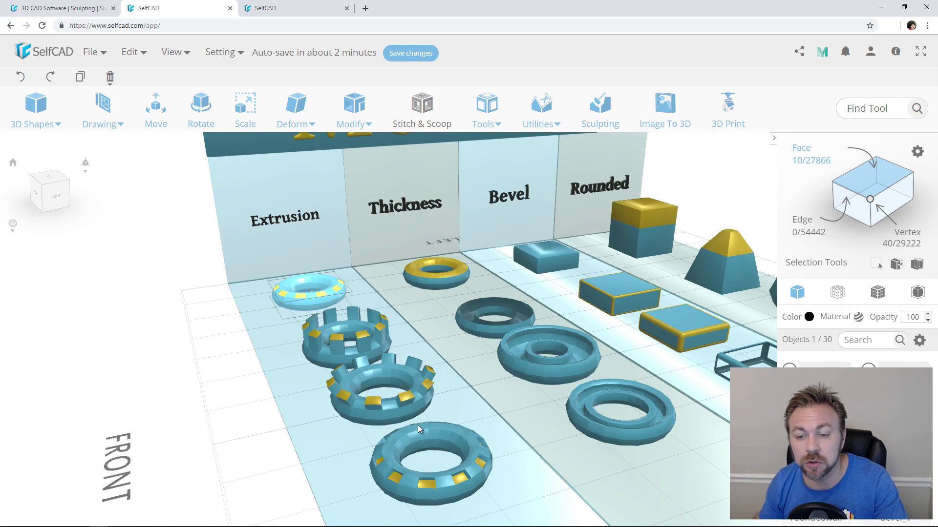
scroll(447, 350, up, 2)
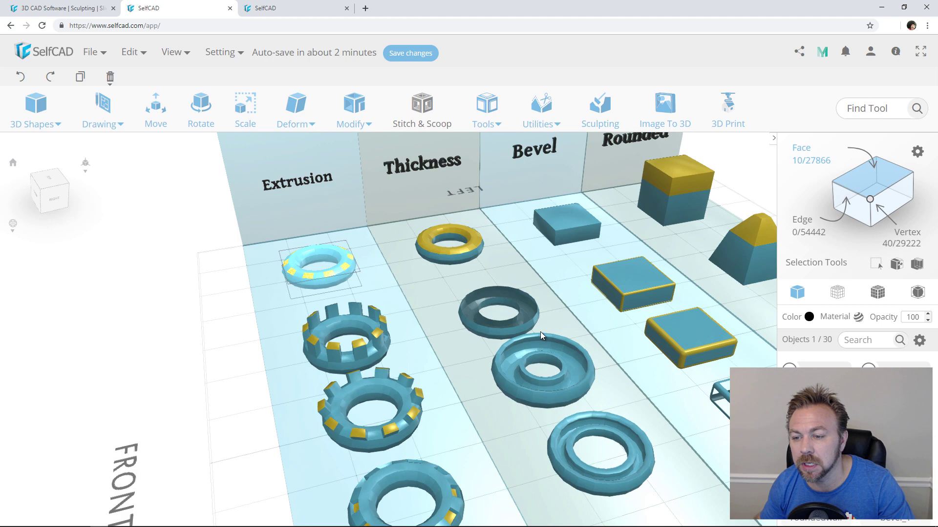
scroll(588, 347, up, 2)
scroll(586, 366, up, 3)
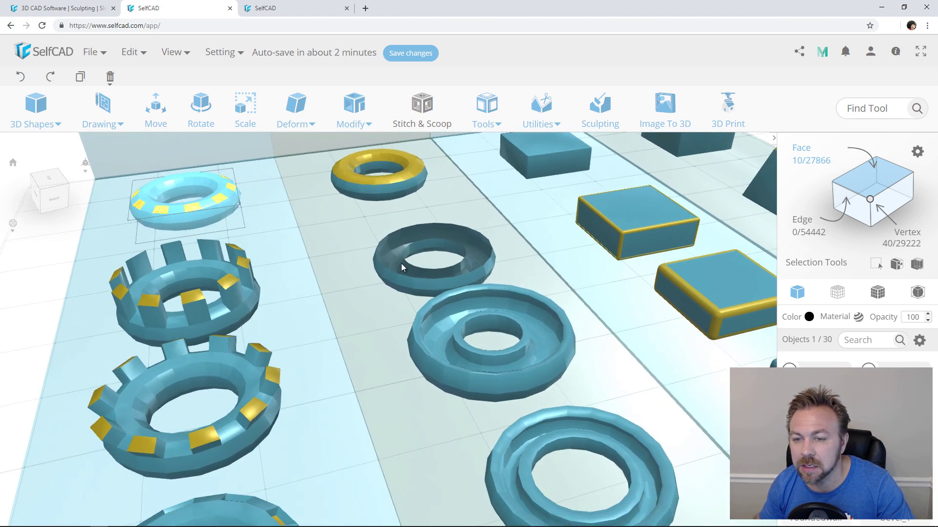
scroll(484, 274, down, 3)
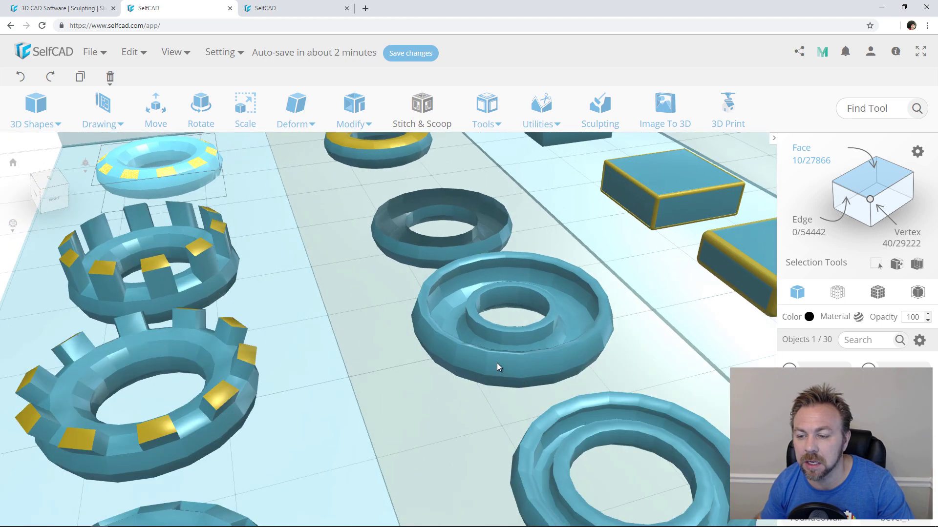
scroll(496, 362, up, 2)
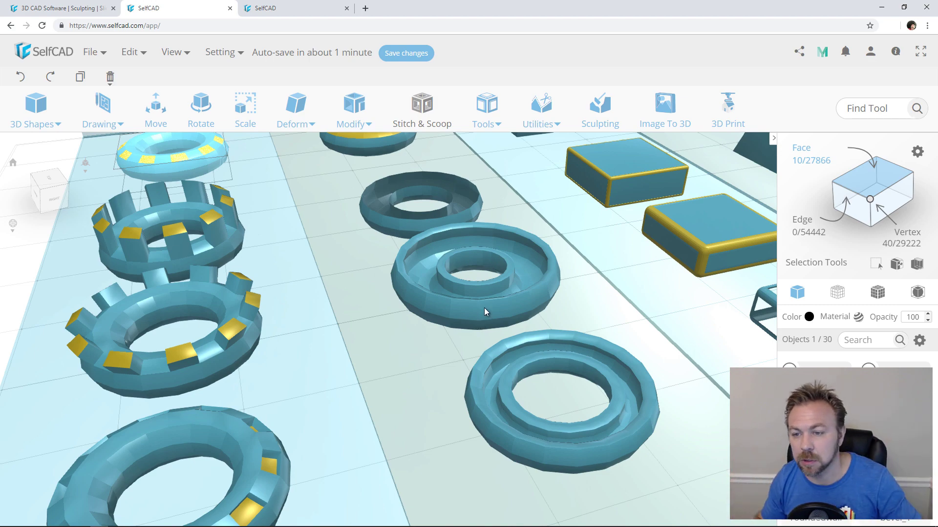
right_drag(485, 308, 506, 386)
scroll(478, 378, up, 2)
scroll(513, 351, down, 5)
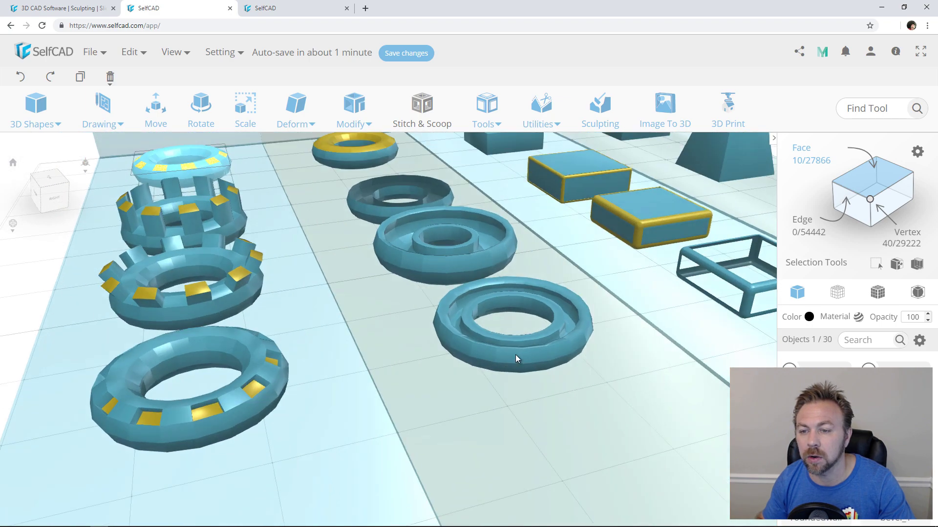
right_drag(512, 343, 392, 277)
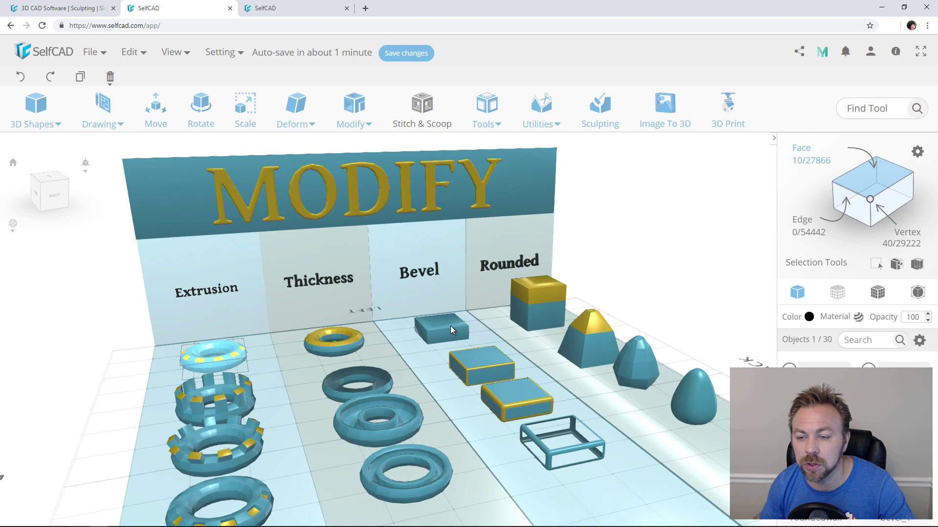
scroll(450, 326, up, 3)
scroll(434, 309, up, 2)
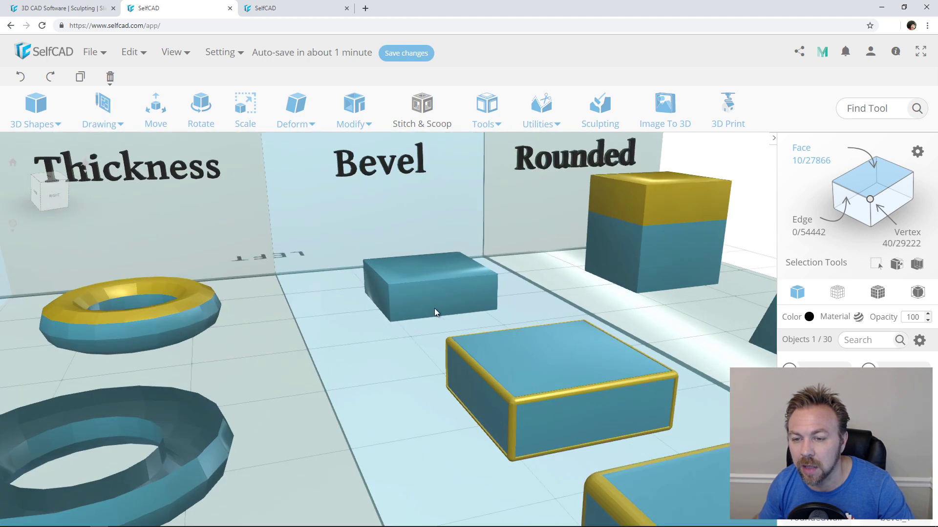
scroll(415, 317, down, 2)
scroll(429, 381, up, 1)
scroll(450, 415, down, 1)
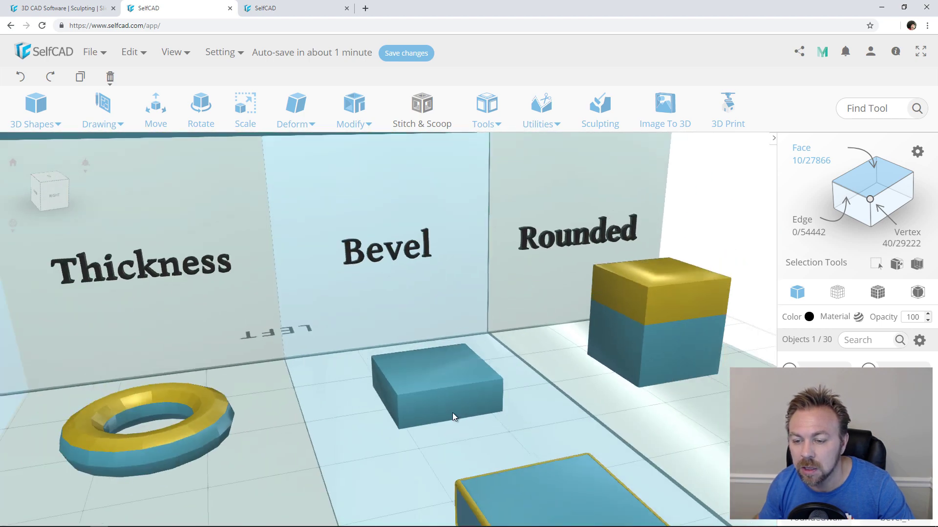
scroll(430, 366, up, 4)
scroll(410, 315, down, 2)
scroll(409, 348, down, 2)
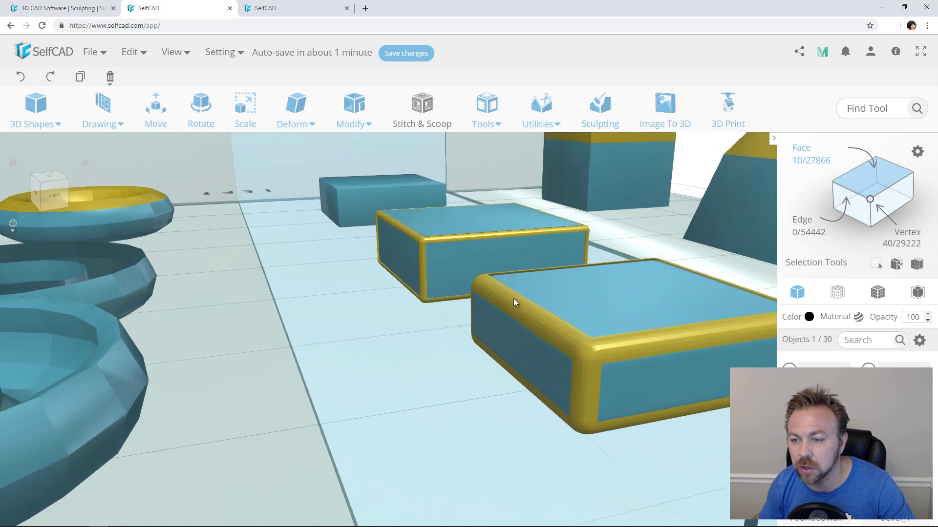
scroll(547, 313, up, 1)
scroll(576, 330, down, 5)
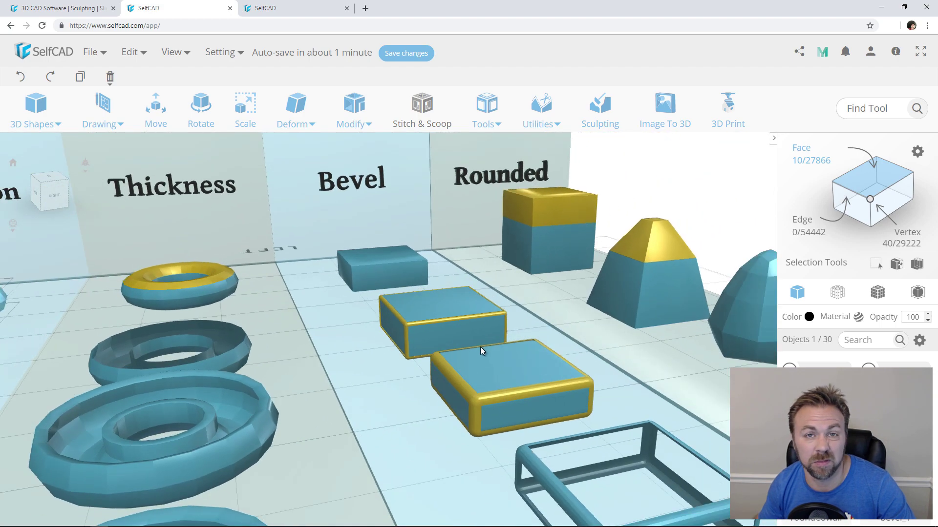
scroll(481, 352, down, 3)
scroll(496, 377, up, 5)
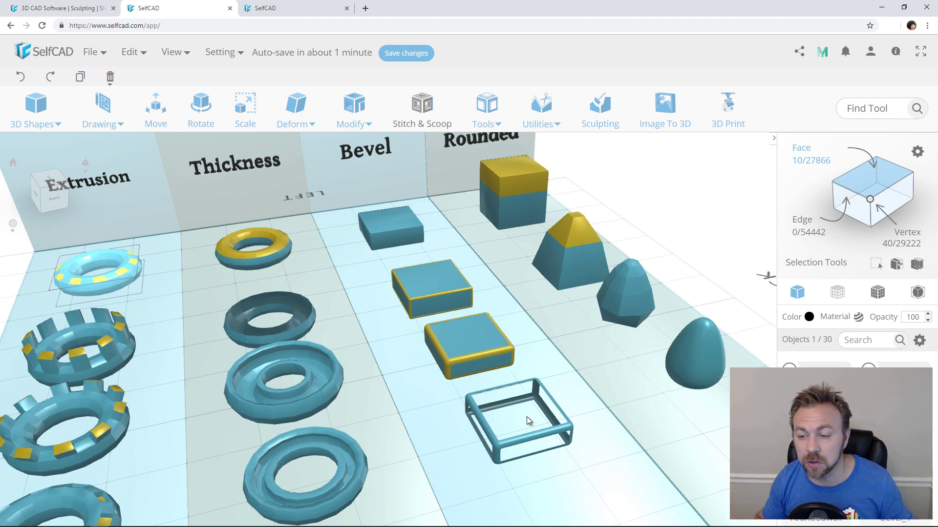
scroll(499, 448, up, 2)
drag(508, 457, 590, 441)
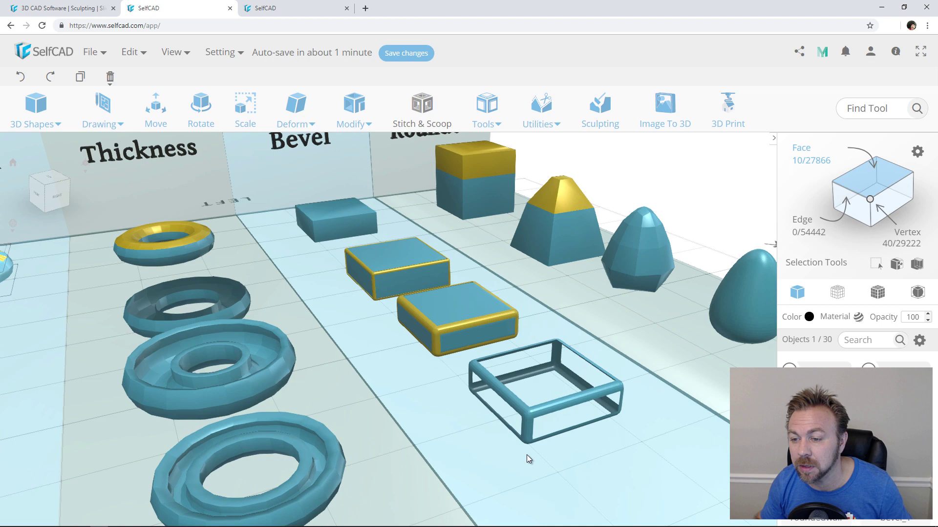
drag(527, 455, 544, 418)
scroll(534, 274, down, 5)
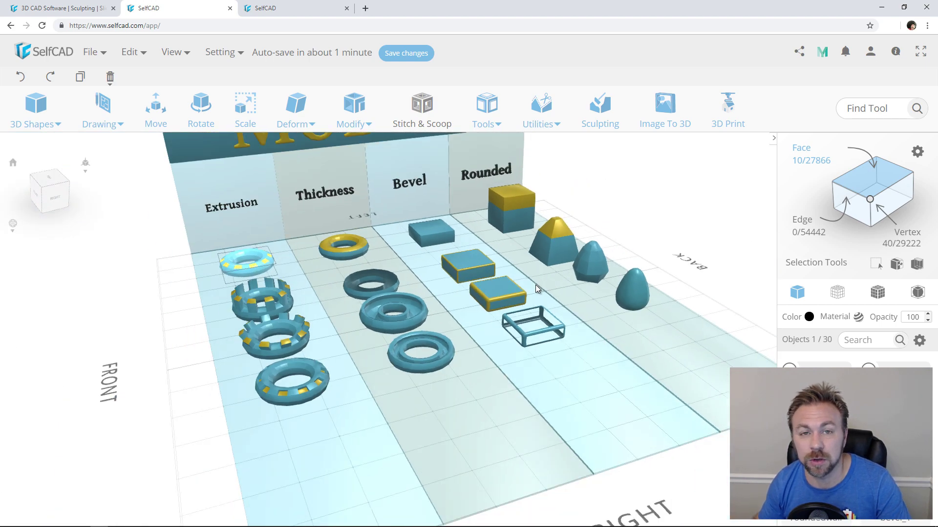
scroll(536, 285, up, 4)
right_drag(504, 221, 476, 271)
scroll(507, 266, up, 3)
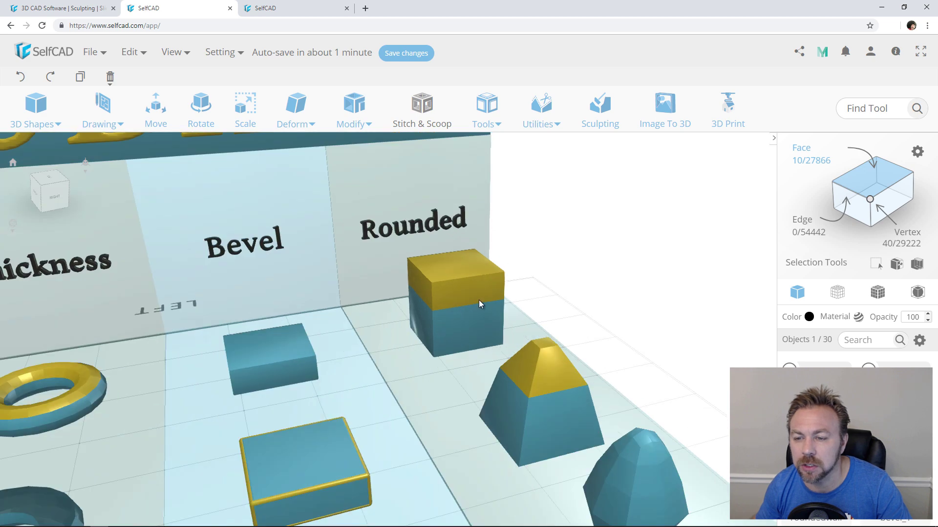
scroll(498, 297, down, 2)
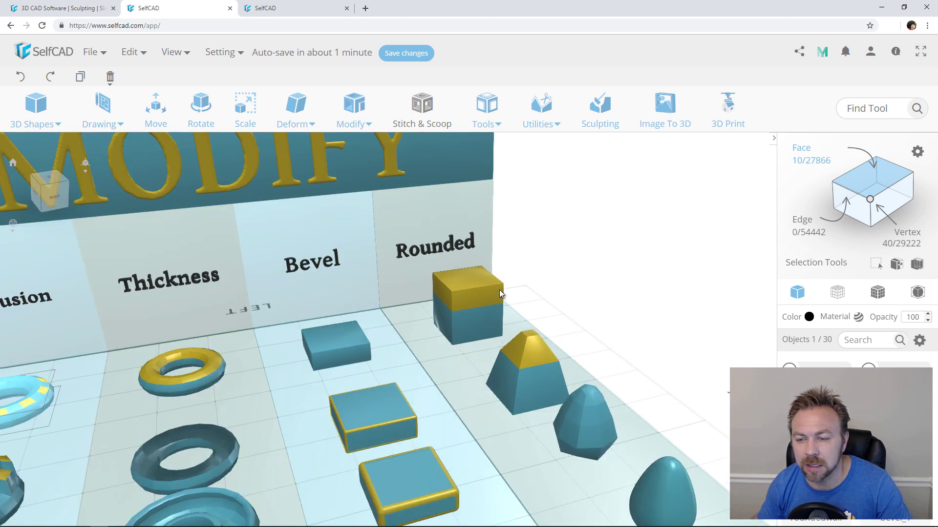
scroll(518, 313, down, 2)
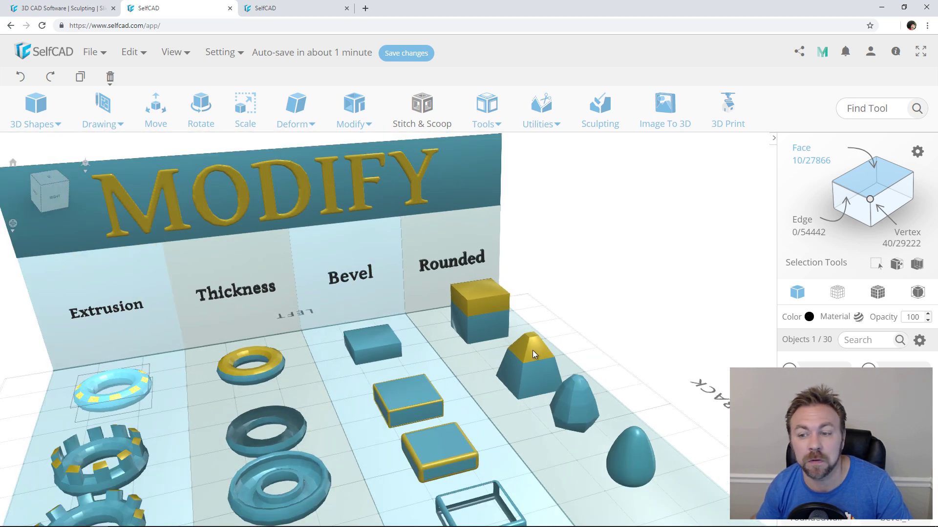
mouse_move(569, 362)
mouse_down()
mouse_move(570, 370)
mouse_move(587, 361)
mouse_up()
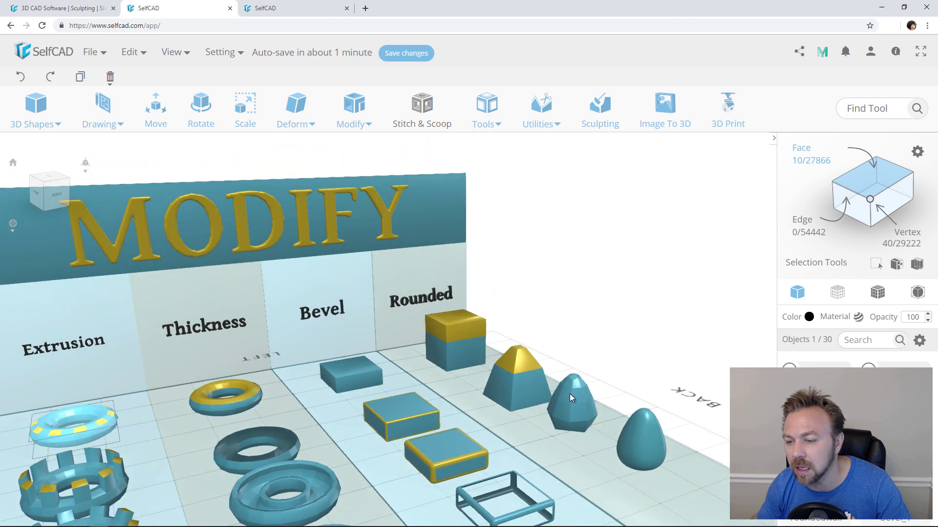
drag(570, 394, 502, 384)
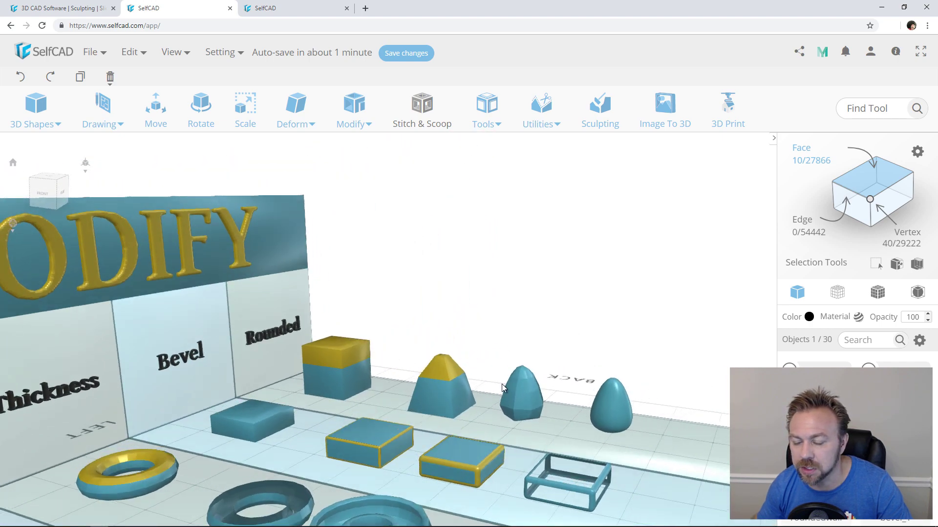
scroll(502, 384, up, 4)
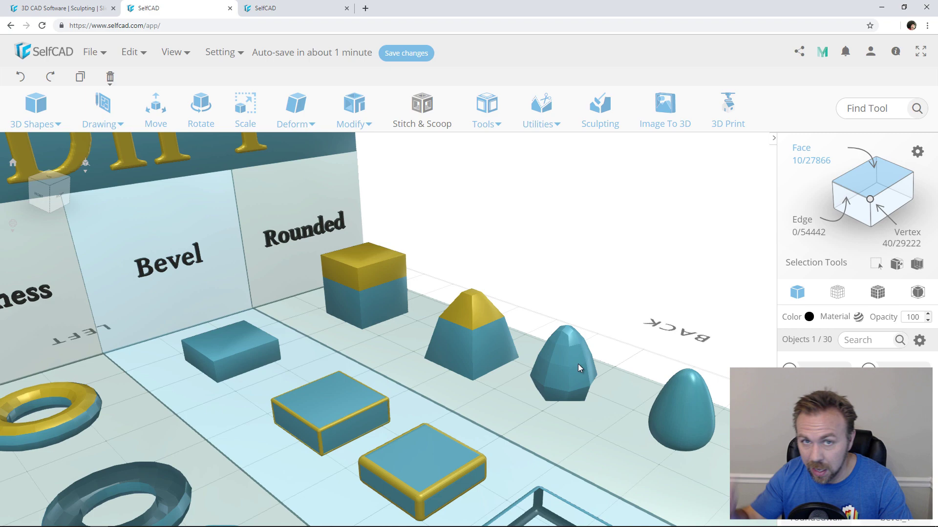
drag(580, 365, 506, 362)
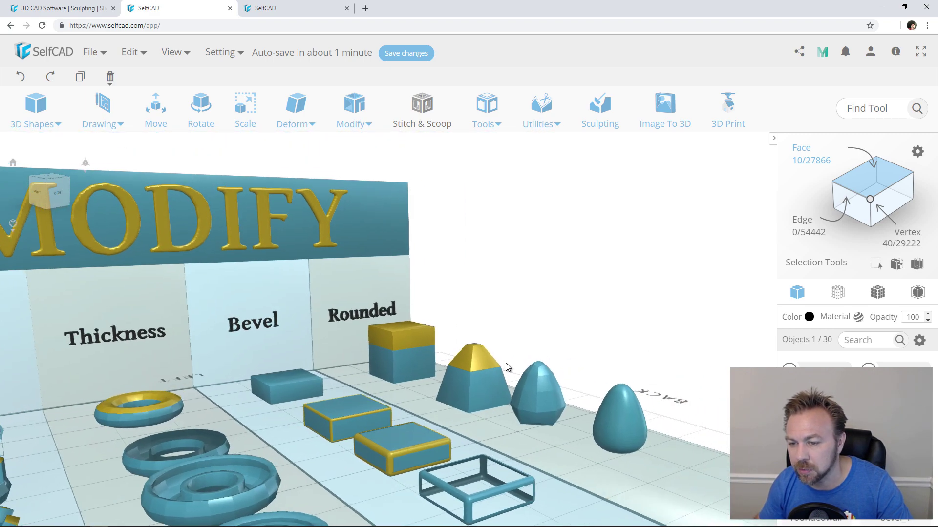
click(465, 372)
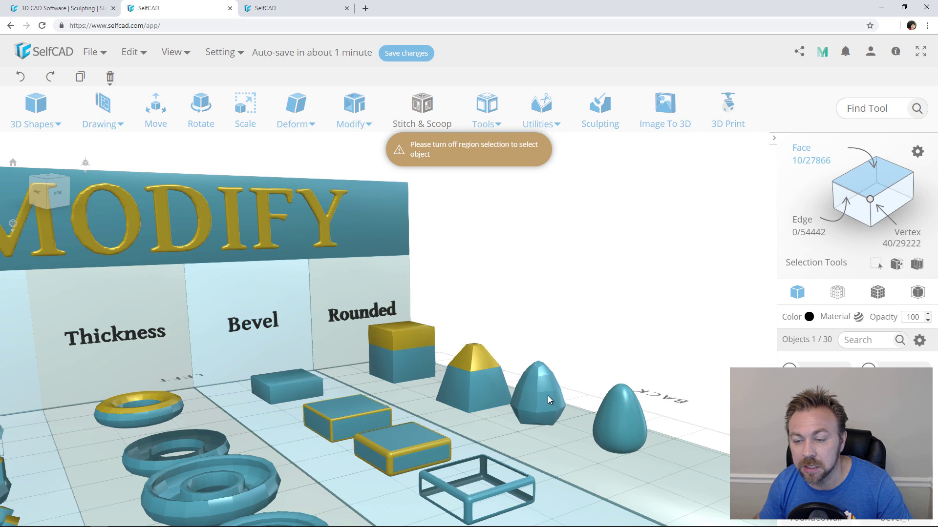
drag(580, 335, 544, 272)
scroll(544, 272, down, 3)
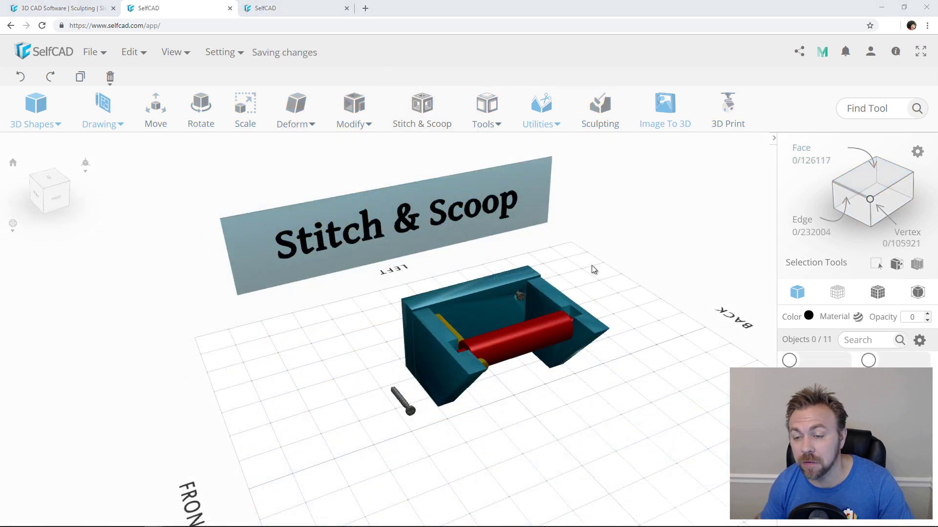
Select the red roller cut2 and orbit around the blue box from several sides.
scroll(590, 267, up, 5)
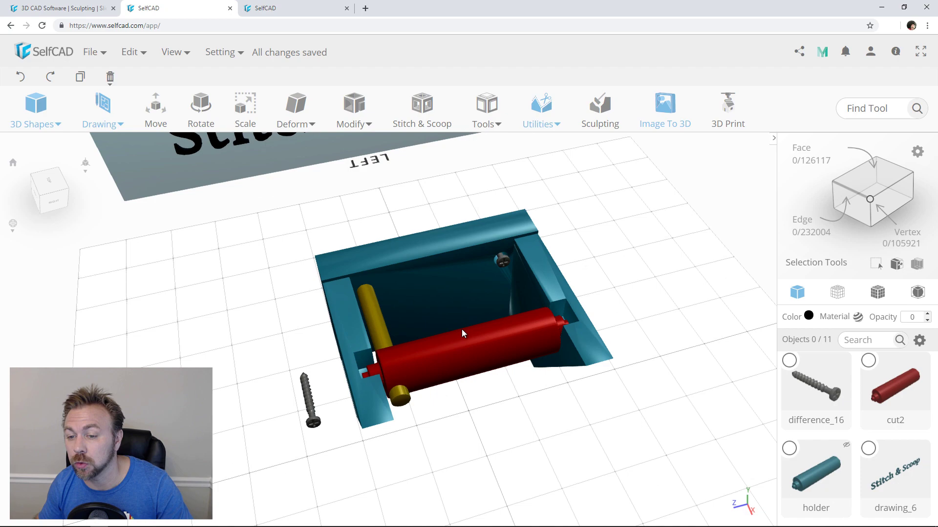
drag(461, 330, 473, 358)
click(488, 380)
scroll(420, 371, up, 3)
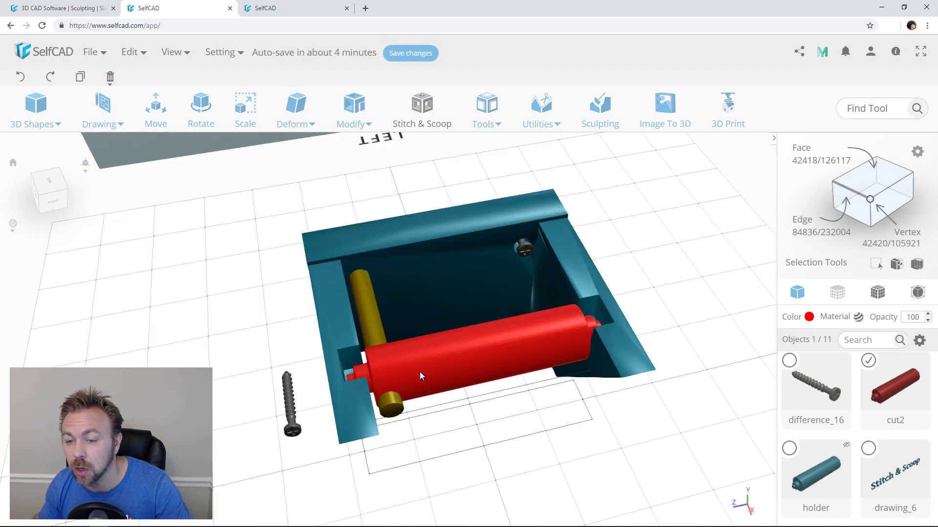
drag(420, 375, 461, 394)
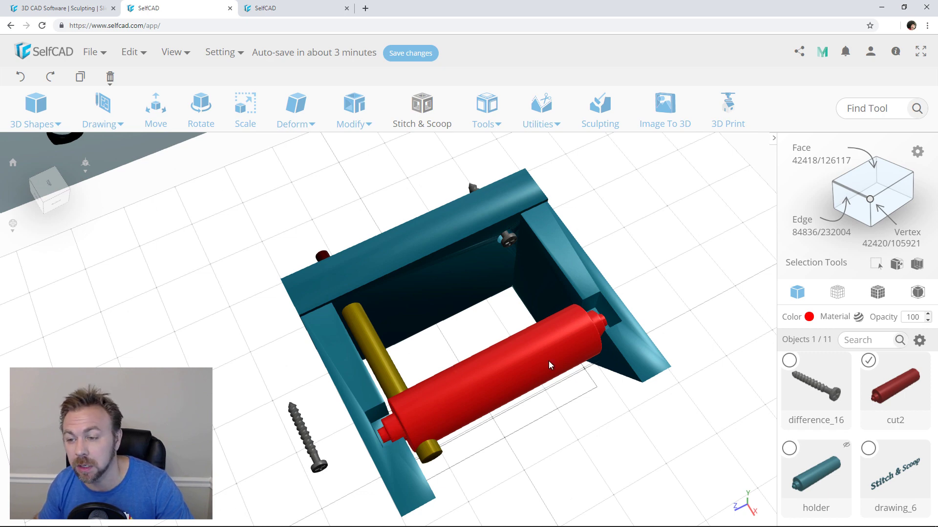
drag(615, 318, 576, 302)
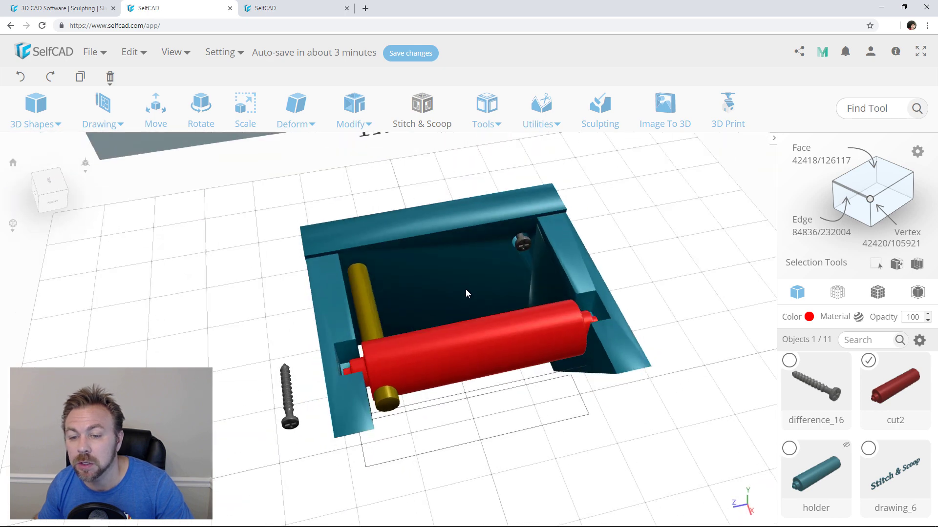
drag(466, 293, 573, 267)
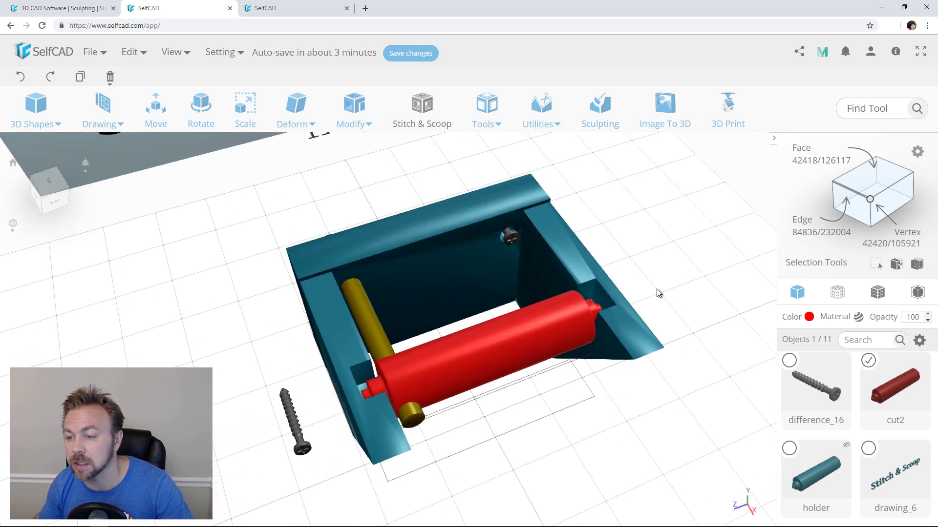
Select the blue side piece and isolate it so only it is shown.
click(657, 292)
click(576, 279)
click(919, 340)
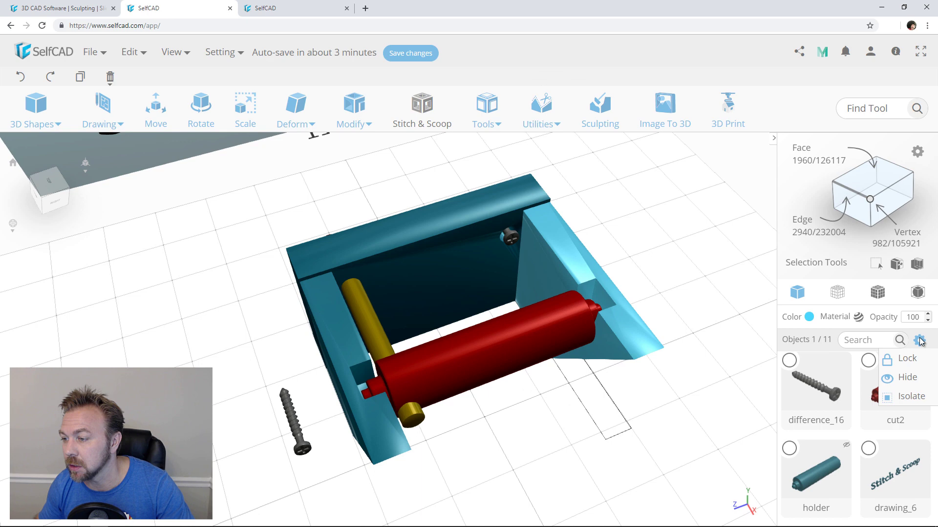
click(904, 396)
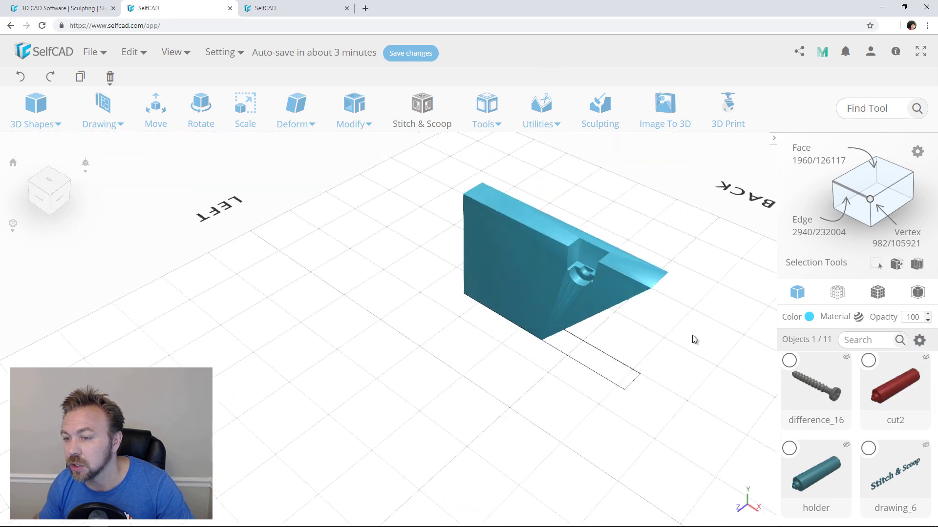
Zoom in on the countersunk screw pocket, then revisit the object visibility options.
scroll(614, 244, up, 10)
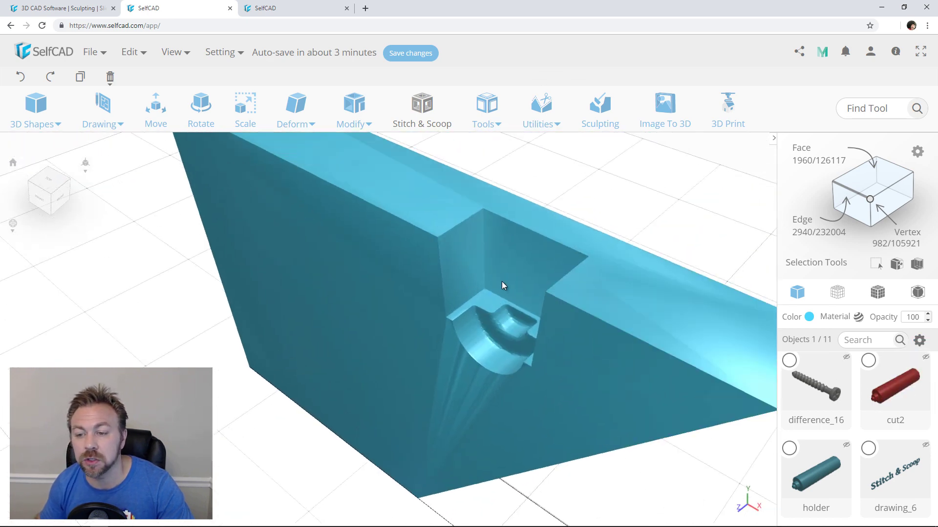
scroll(503, 288, down, 2)
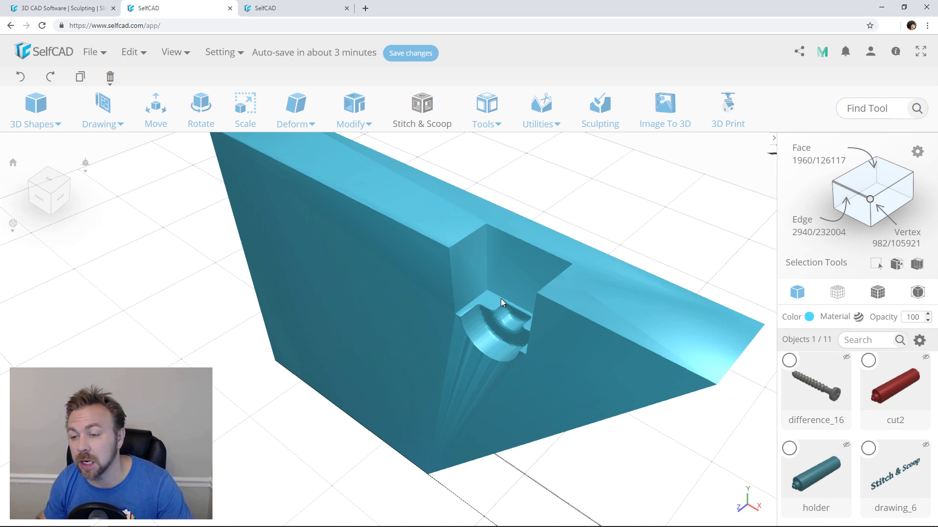
scroll(515, 281, down, 5)
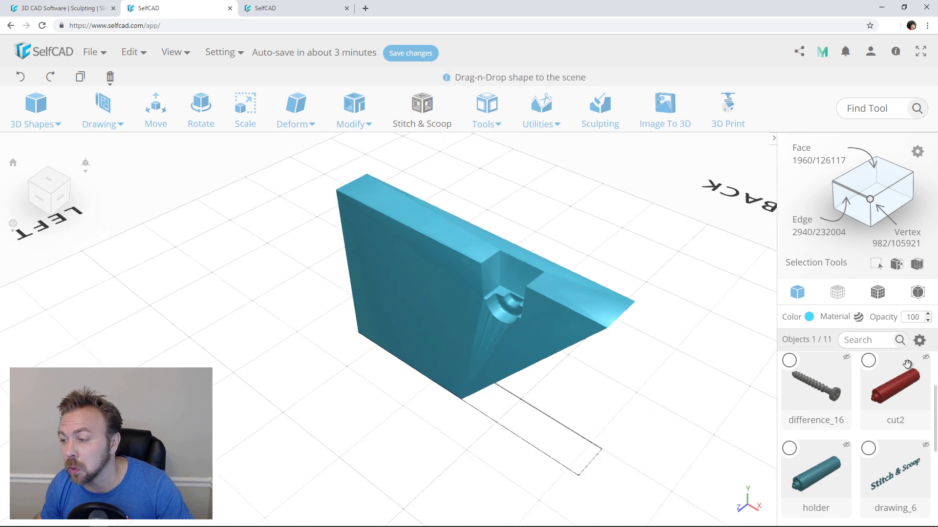
click(920, 342)
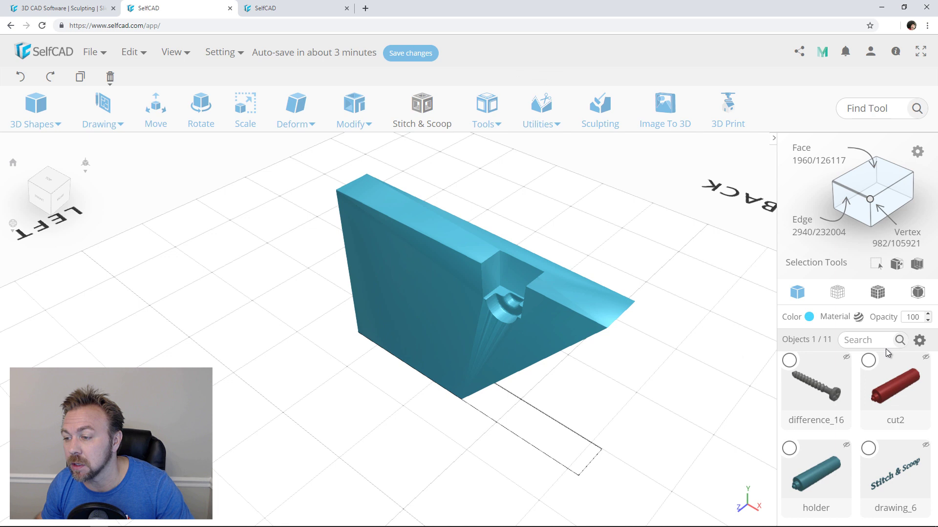
click(868, 360)
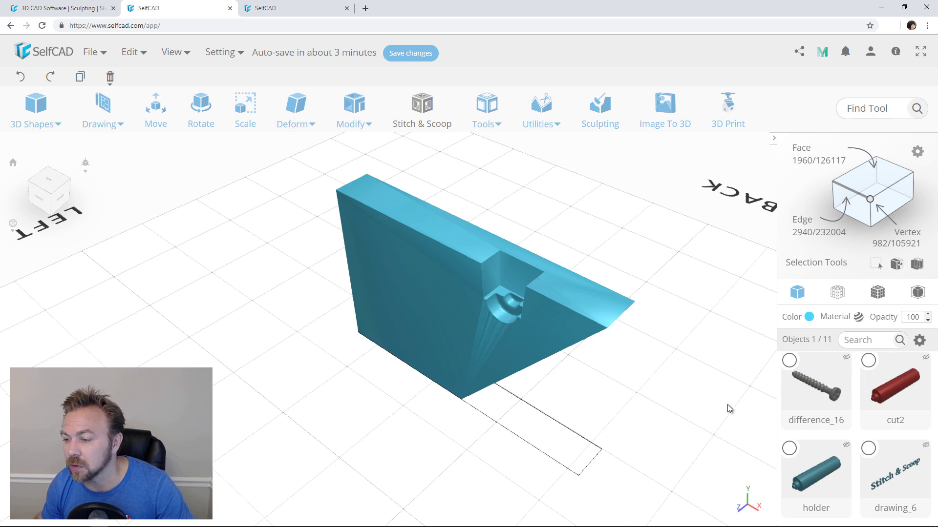
click(919, 340)
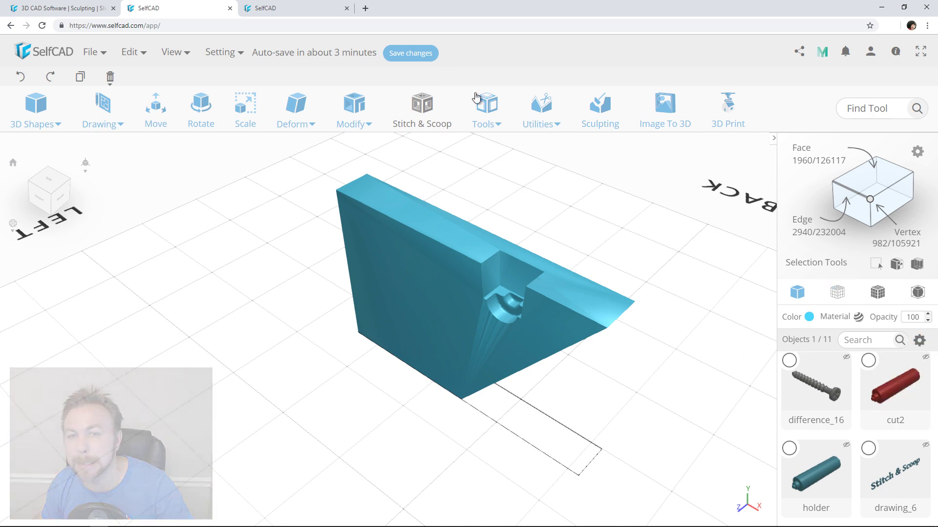
Show all the hidden parts again with View > Show All.
click(172, 52)
click(174, 119)
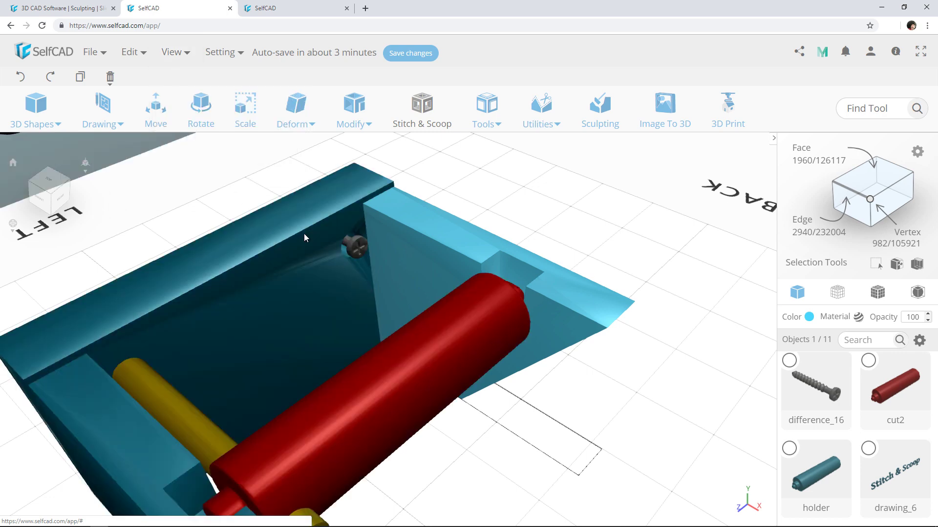
scroll(385, 224, down, 5)
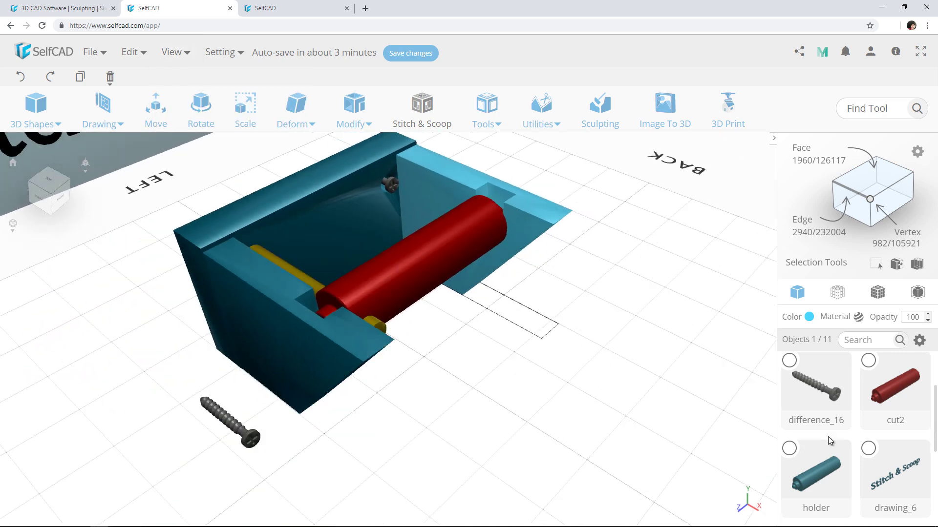
Hide the holder part.
click(790, 448)
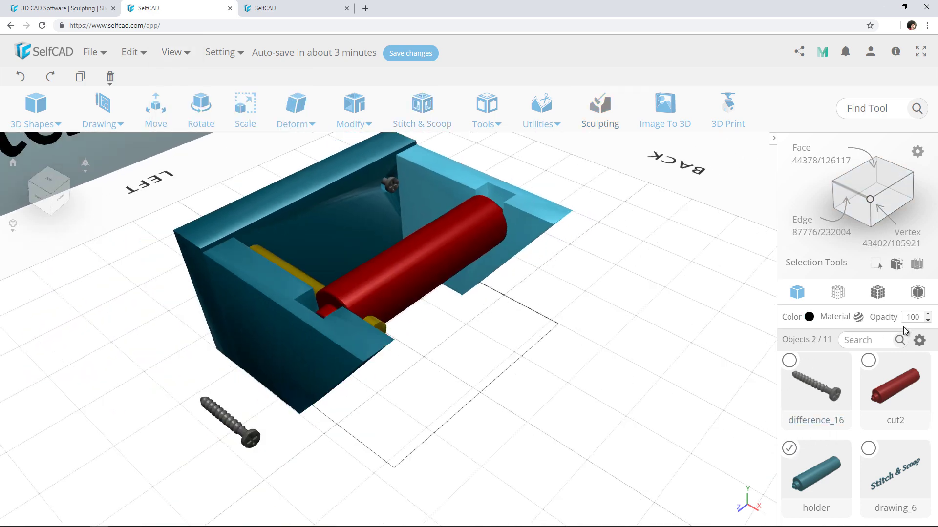
click(919, 340)
click(905, 376)
drag(635, 349, 563, 339)
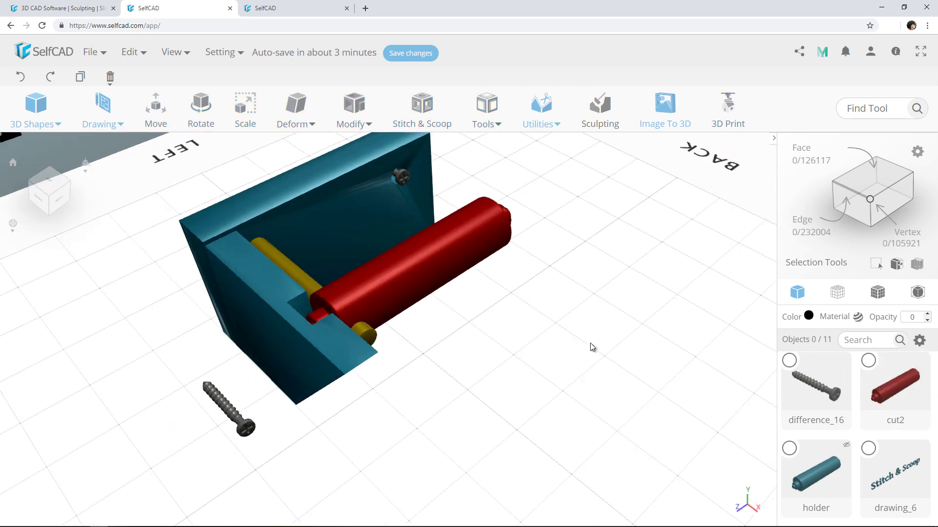
Clear the selection and orbit to look down on the frame from above.
click(865, 386)
scroll(865, 393, up, 2)
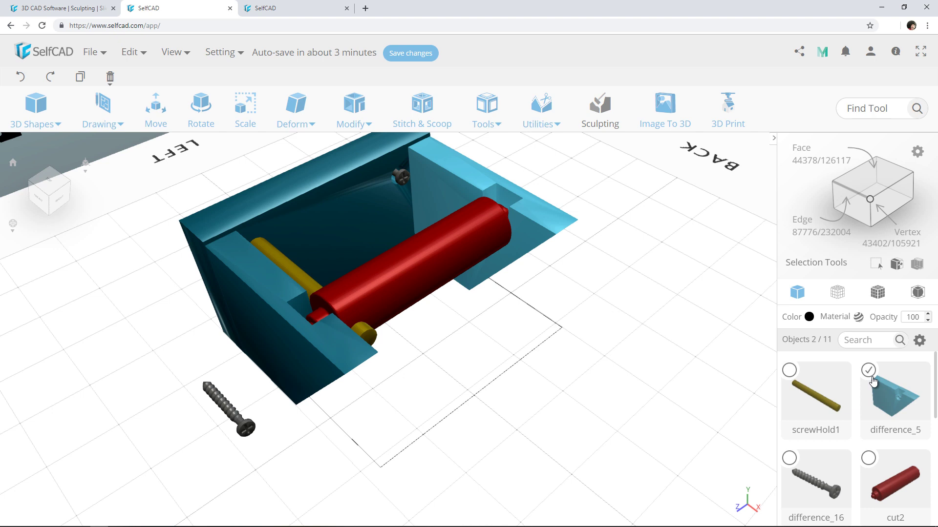
scroll(831, 435, down, 3)
scroll(820, 430, up, 3)
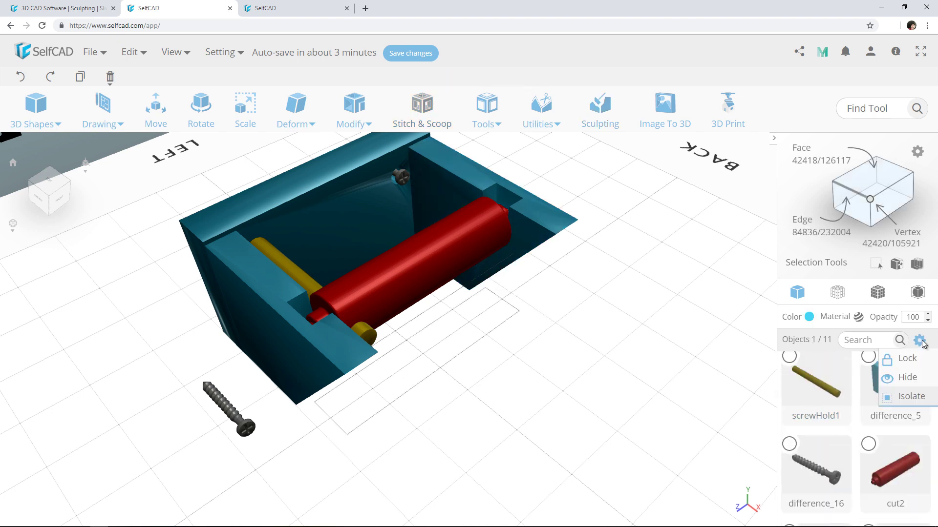
click(611, 340)
drag(611, 340, 347, 386)
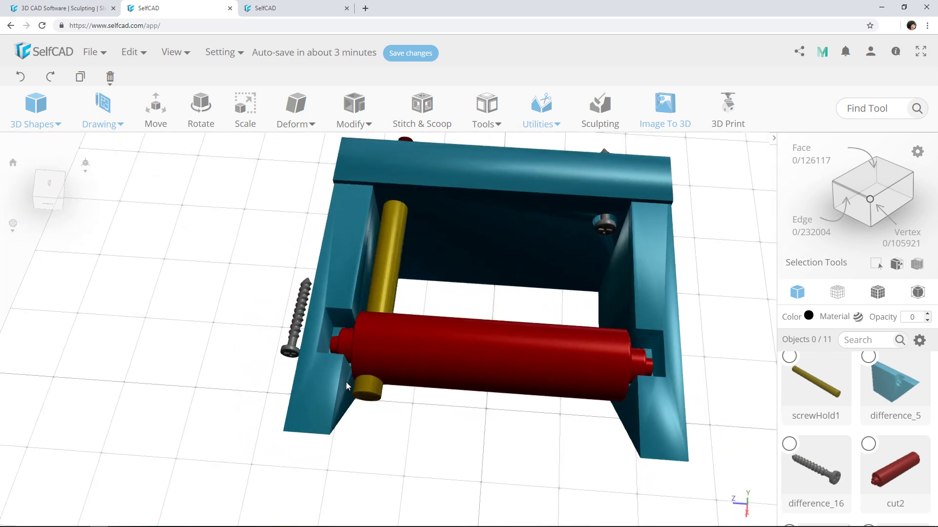
Move the left side piece out and back beside the roller, then add the red roller to the selection.
click(323, 362)
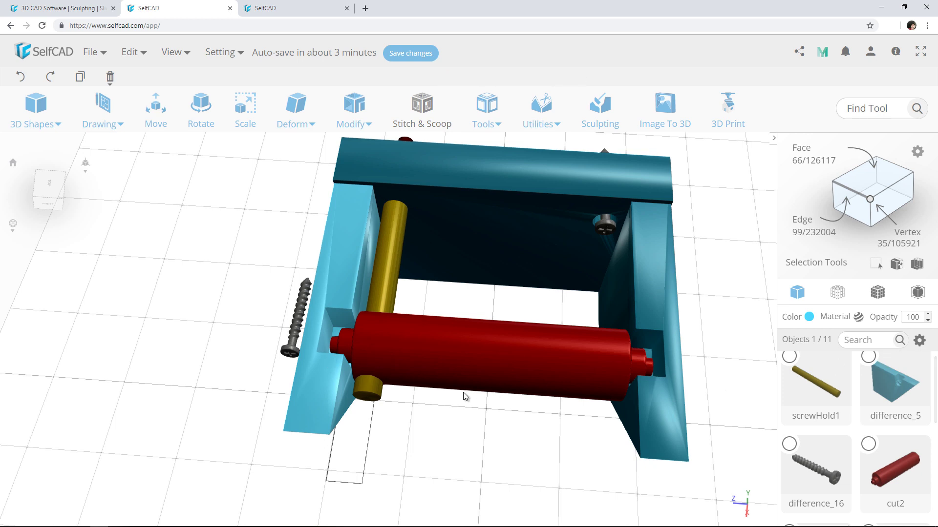
drag(388, 372, 293, 352)
key(m)
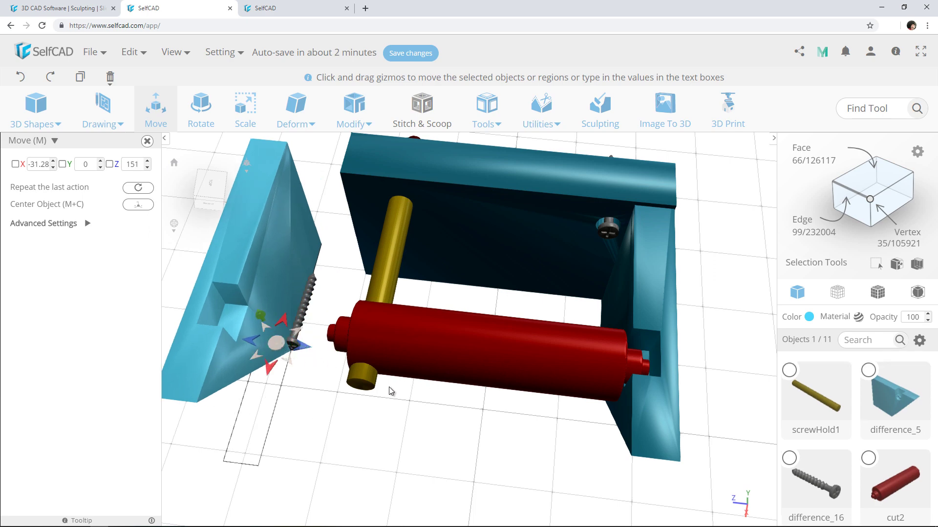
drag(304, 347, 391, 356)
click(468, 347)
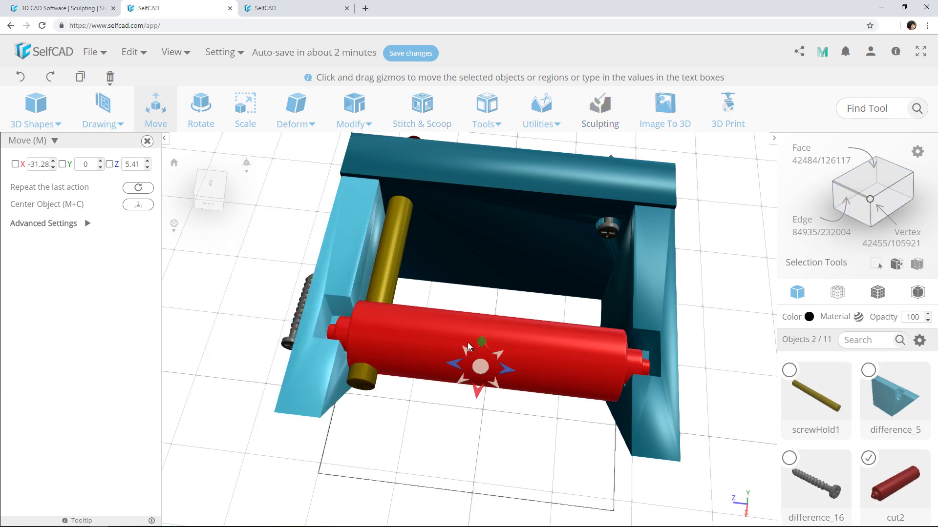
Apply a Stitch & Scoop Difference subtracting cut2, then inspect the new roller notch.
click(432, 118)
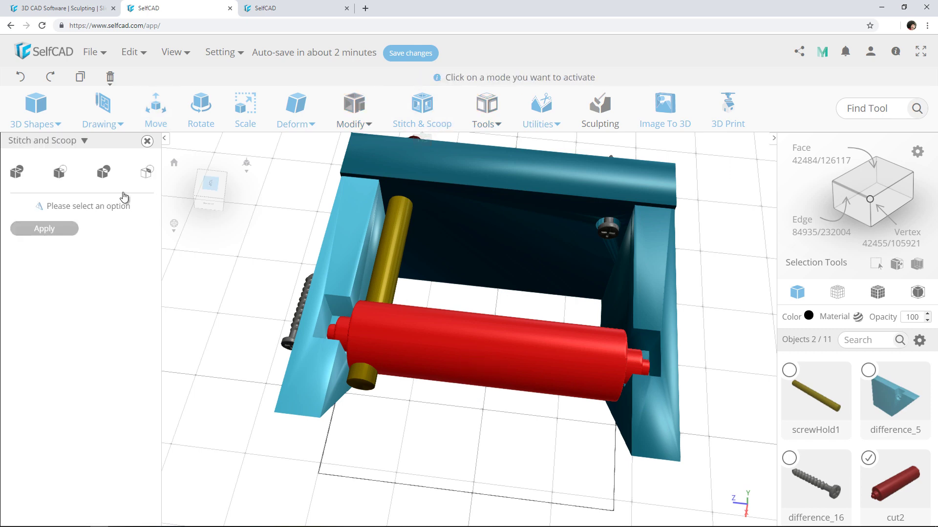
click(59, 174)
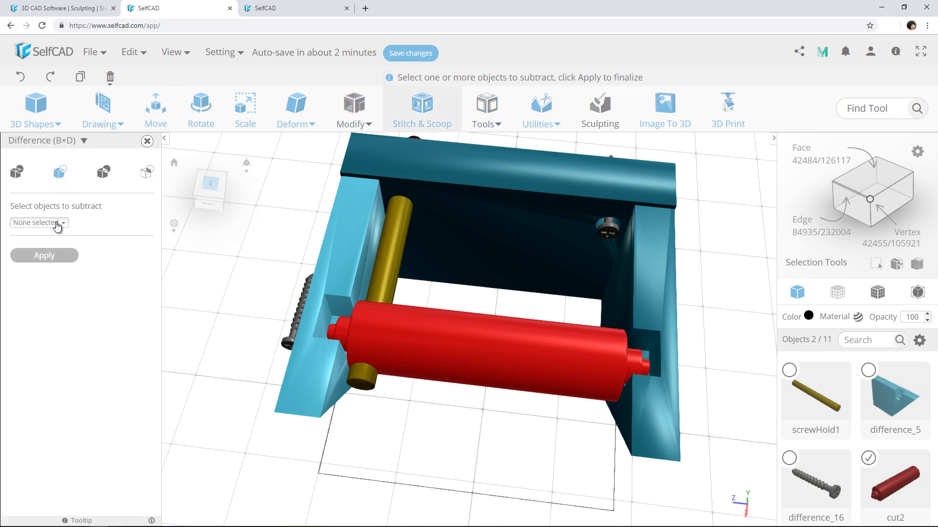
click(57, 224)
click(45, 252)
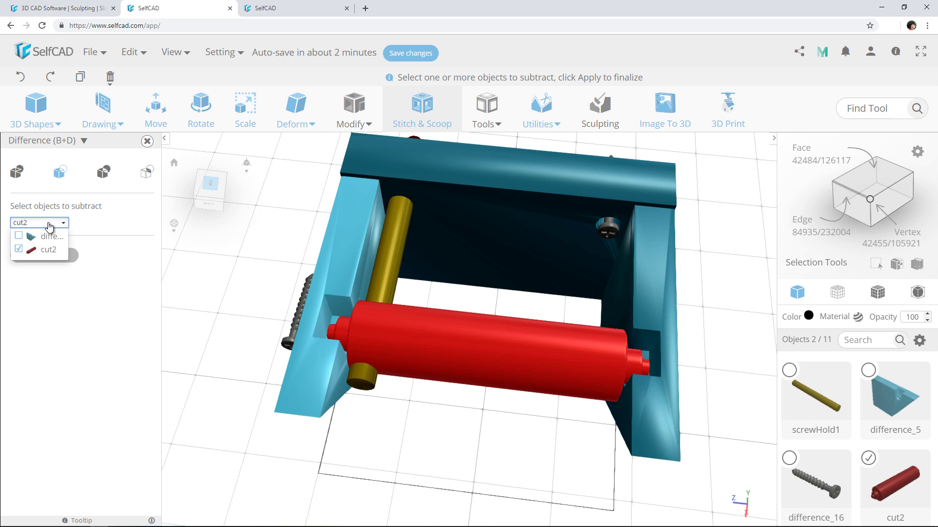
click(446, 307)
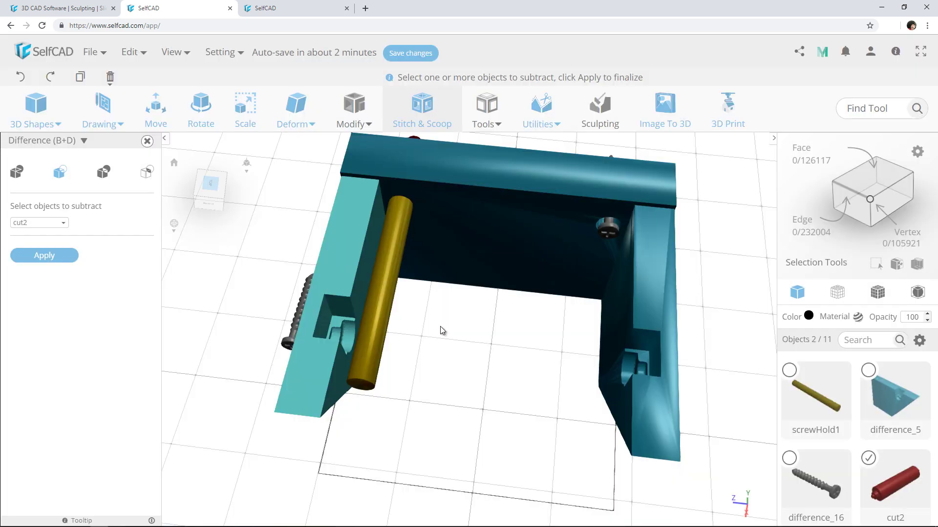
drag(441, 327, 365, 345)
scroll(362, 341, up, 5)
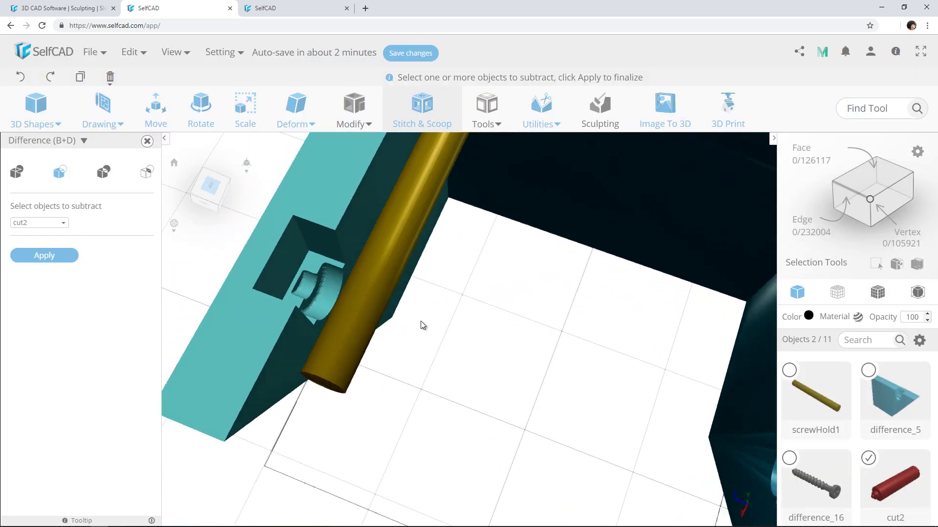
scroll(423, 326, down, 2)
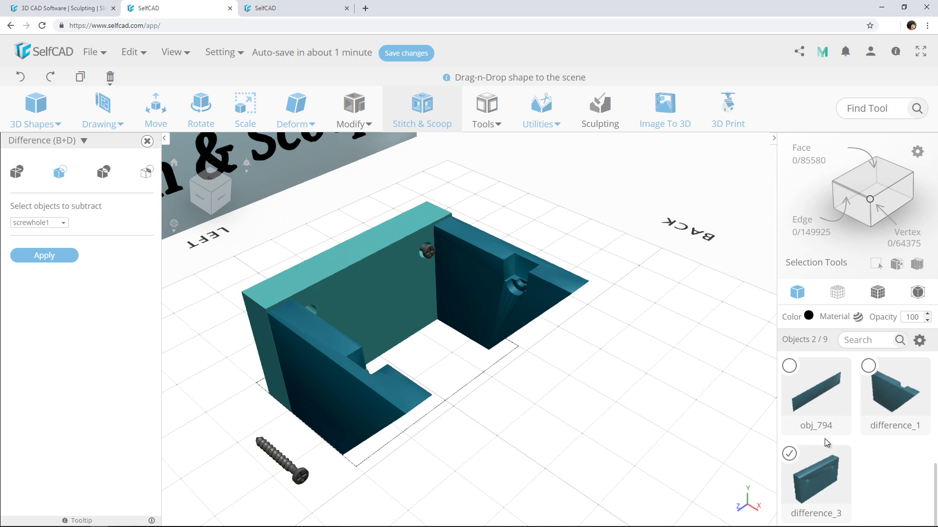
scroll(824, 439, down, 2)
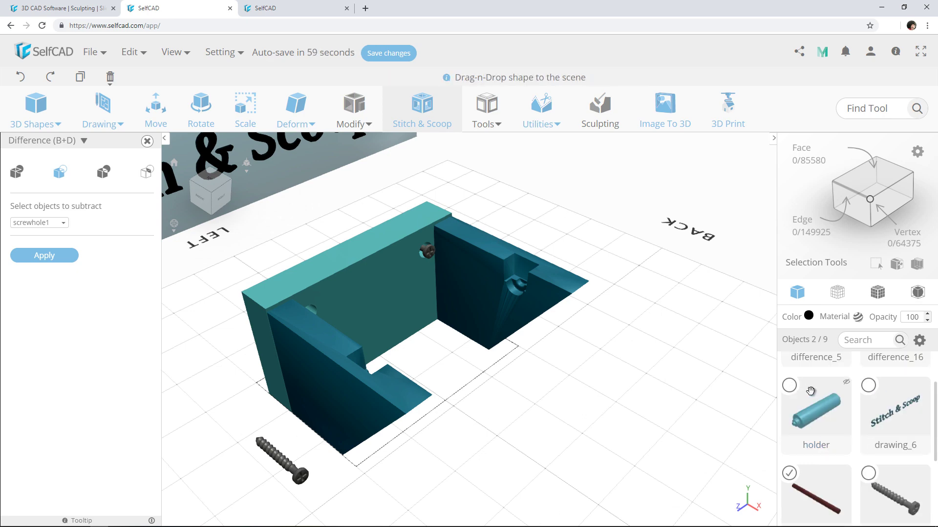
Make the holder visible again and save the pending subtraction.
click(845, 382)
mouse_move(586, 401)
mouse_down()
mouse_move(684, 371)
mouse_move(641, 394)
mouse_move(565, 373)
mouse_move(512, 435)
mouse_move(450, 272)
mouse_move(593, 409)
mouse_up()
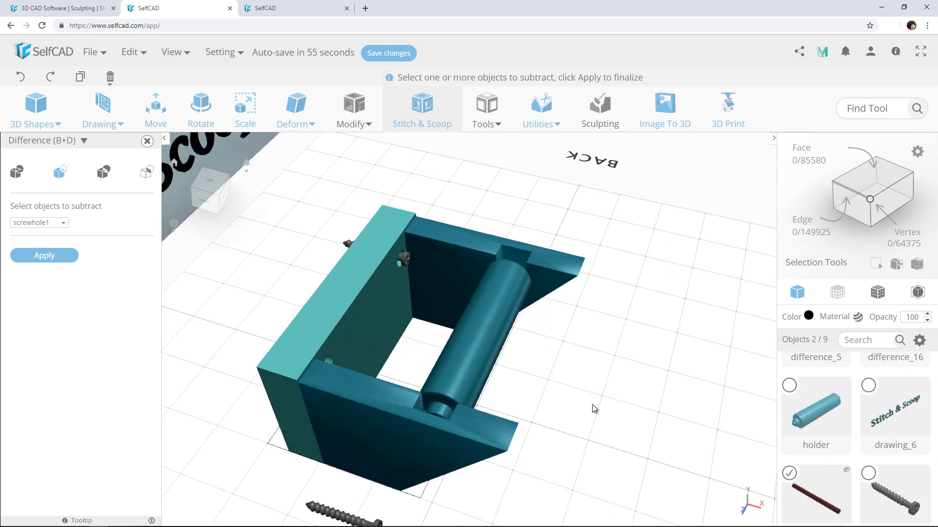
click(452, 293)
click(390, 226)
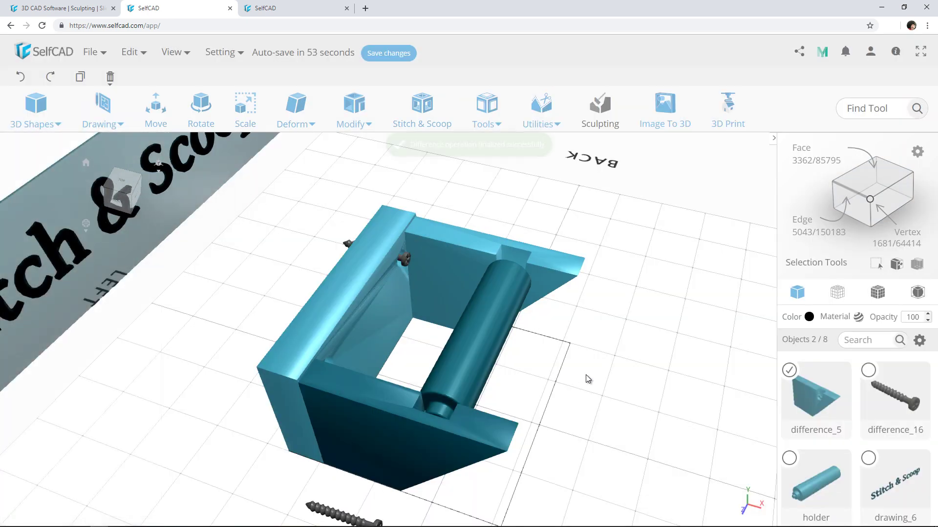
Merge the bottom plate, left rail and back plate into one piece with Union.
click(329, 393)
shift+click(365, 300)
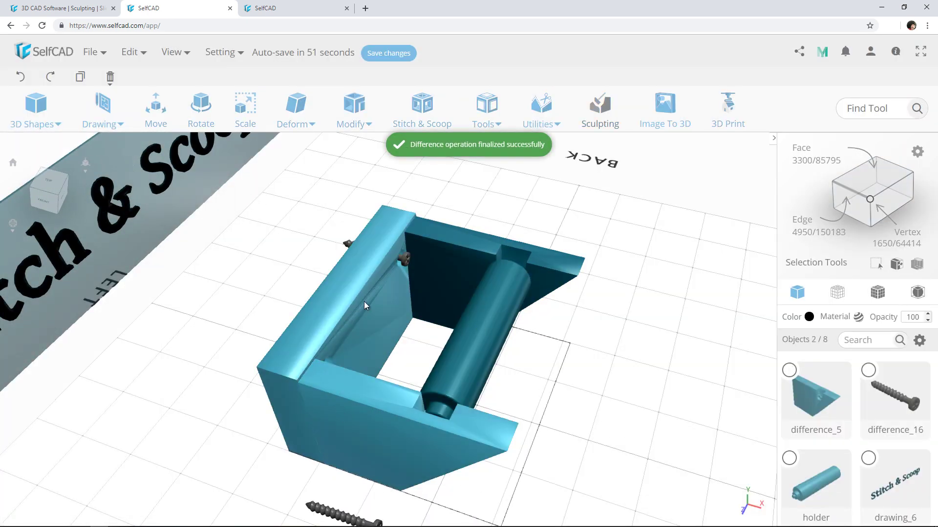
shift+click(446, 260)
click(421, 111)
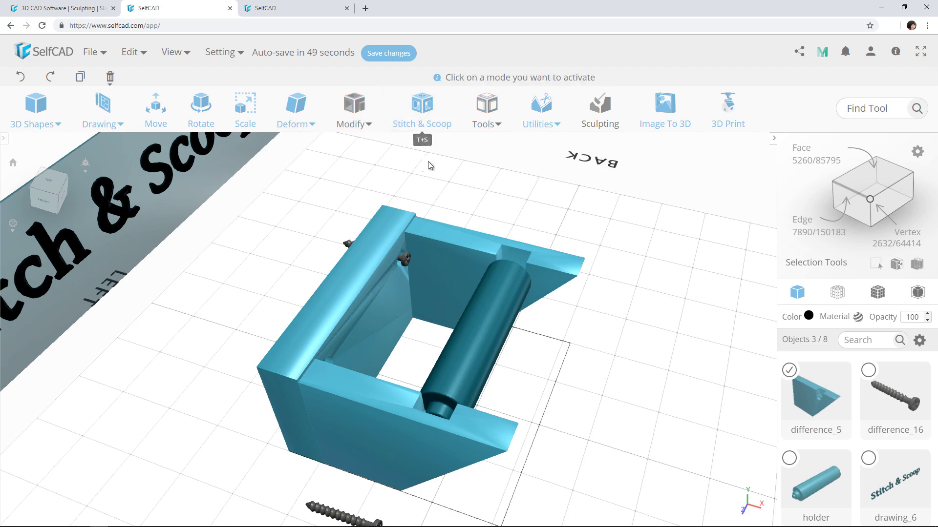
click(17, 172)
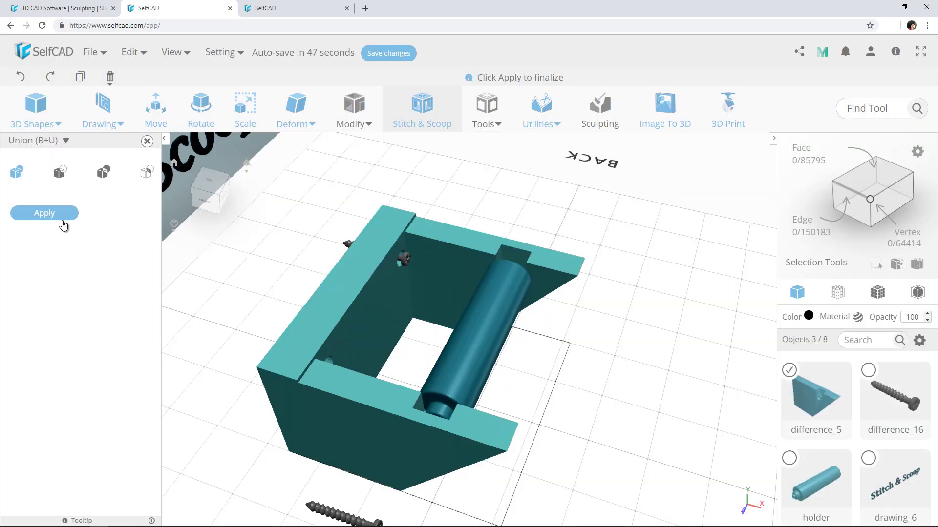
click(45, 214)
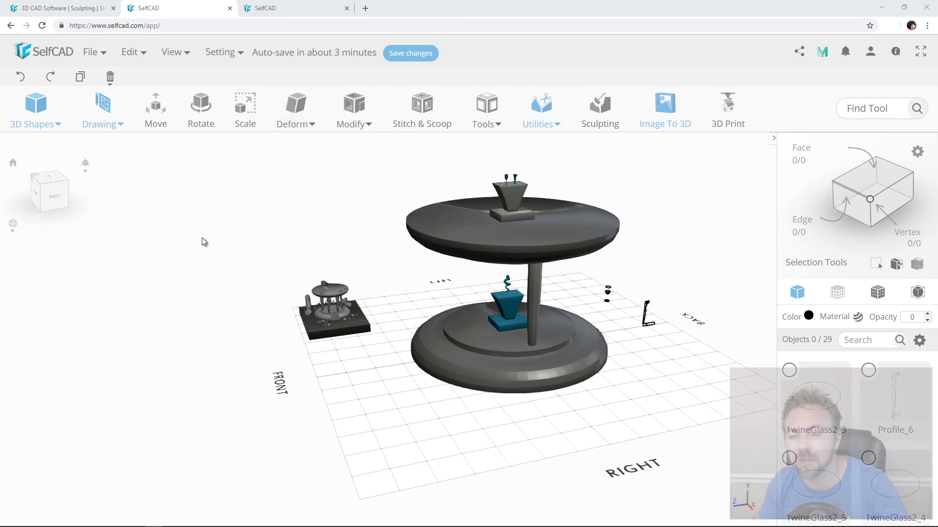
Orbit and pan from the gazebo to view the large fountain nearly from the front.
scroll(272, 421, up, 10)
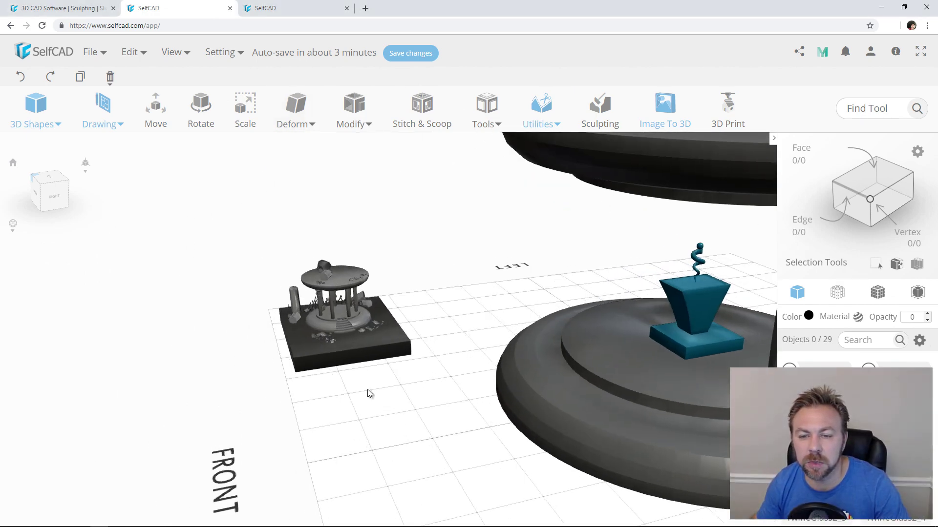
scroll(359, 360, up, 8)
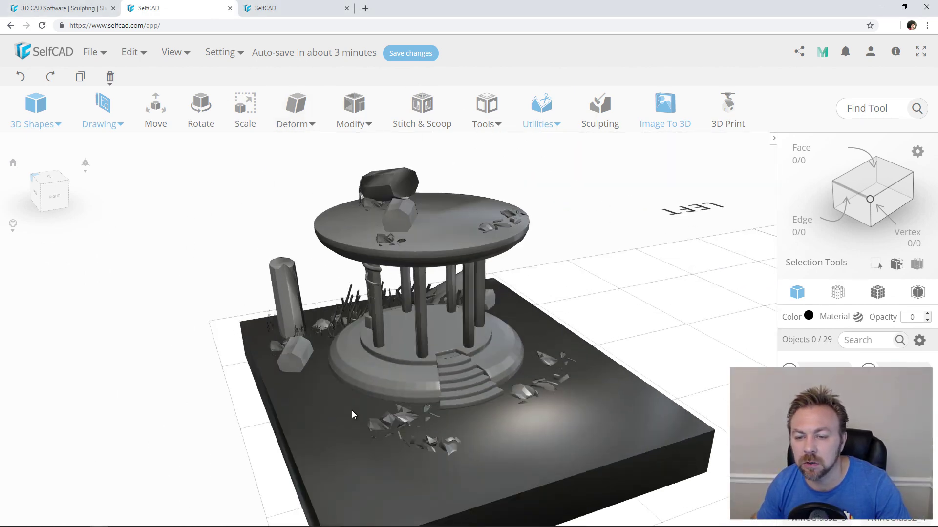
drag(324, 405, 348, 402)
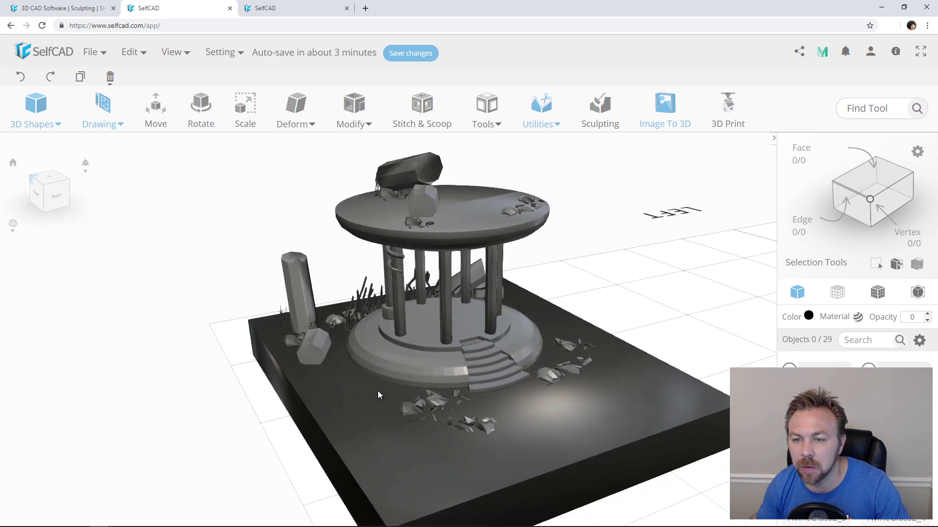
scroll(377, 391, down, 10)
right_drag(589, 398, 394, 379)
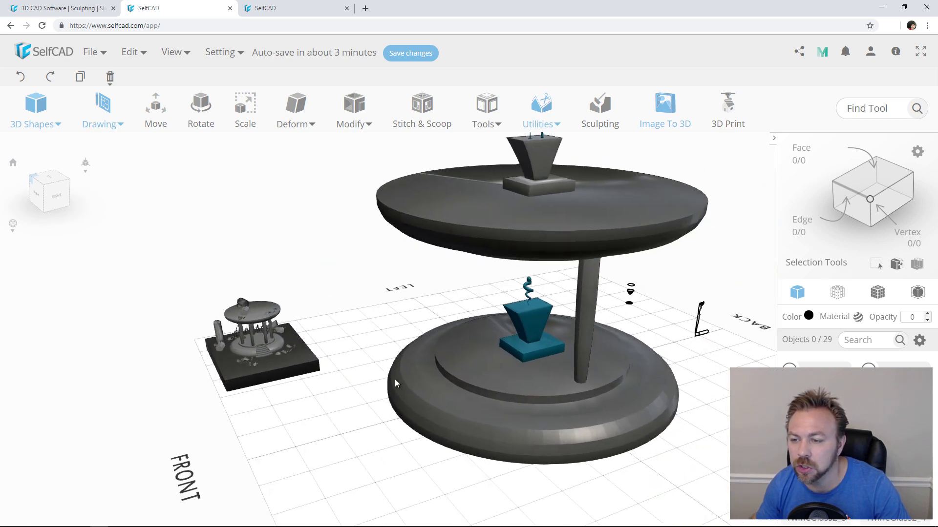
drag(641, 373, 578, 373)
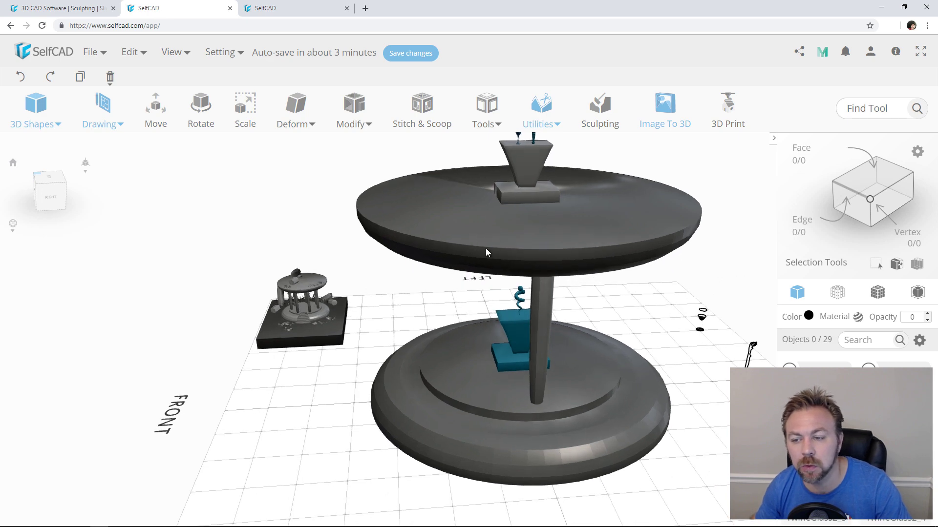
drag(422, 376, 447, 378)
mouse_move(507, 377)
mouse_down()
mouse_move(530, 346)
mouse_move(519, 360)
mouse_move(399, 336)
mouse_move(460, 346)
mouse_up()
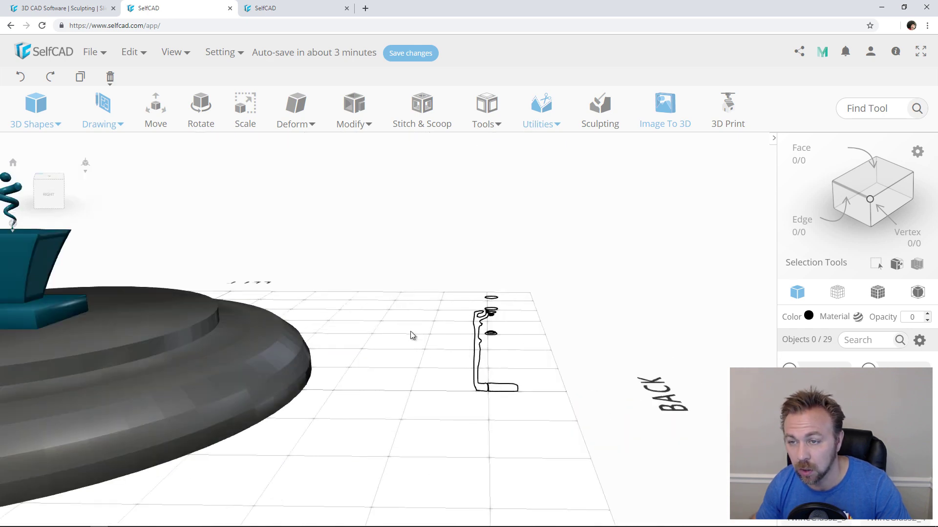
Revolve the bottom rectangle into a round base ring with 61 segments.
mouse_move(476, 115)
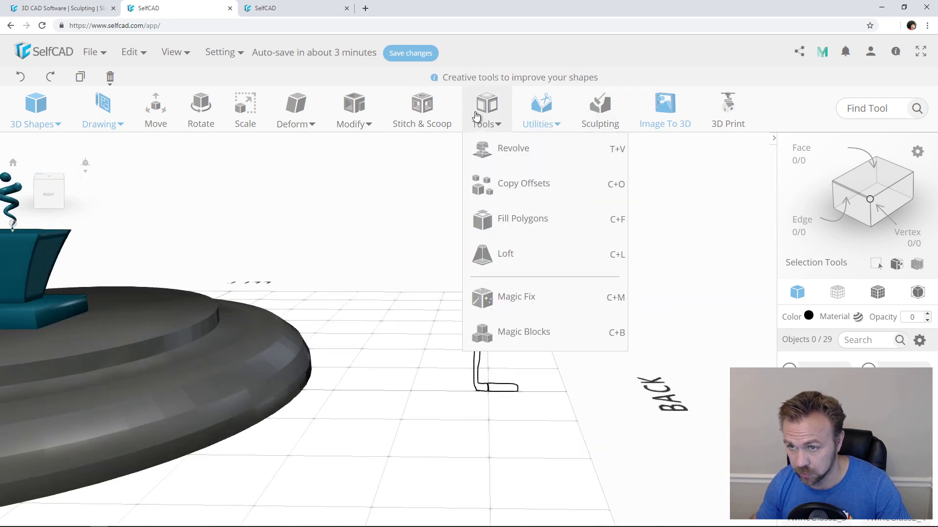
scroll(515, 385, up, 5)
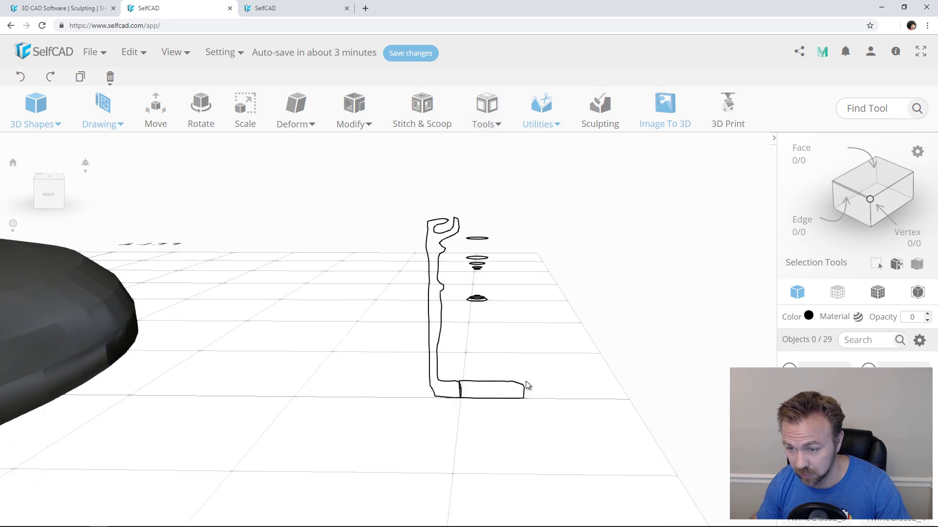
click(513, 389)
scroll(506, 389, up, 5)
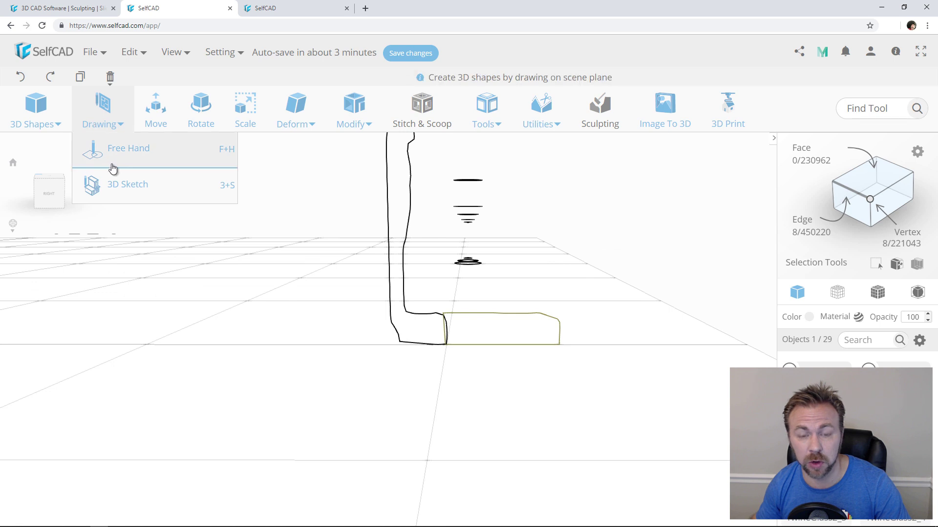
right_drag(519, 297, 529, 305)
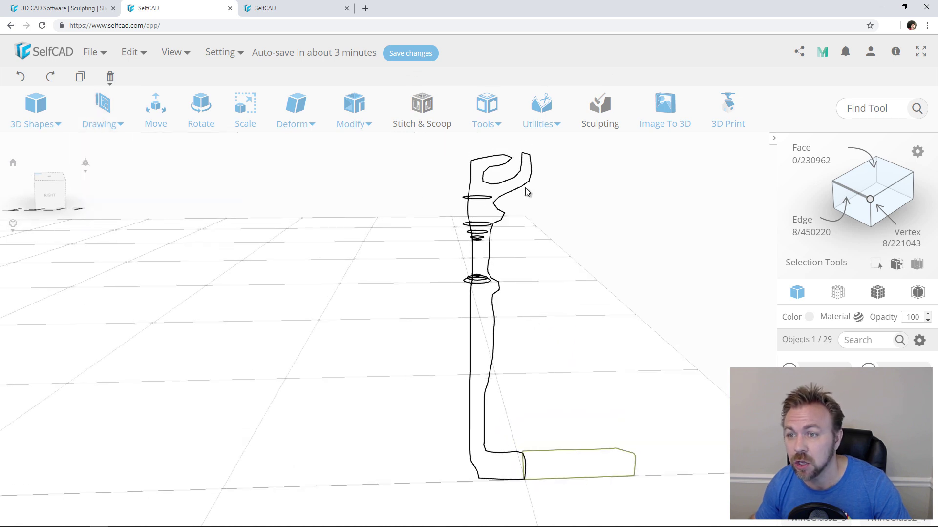
mouse_move(498, 121)
click(509, 159)
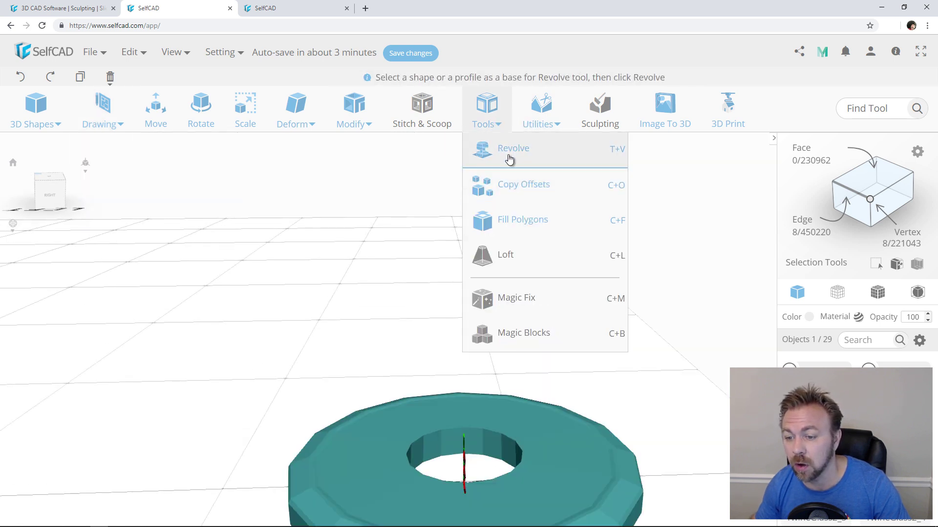
scroll(356, 303, up, 3)
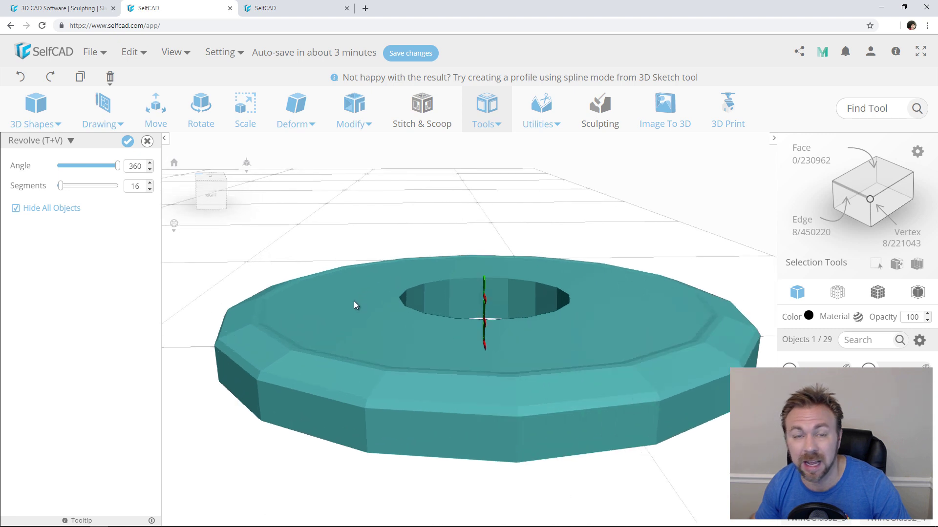
scroll(354, 306, down, 2)
right_drag(352, 299, 238, 248)
drag(69, 192, 119, 166)
click(128, 141)
Revolve the tall sketched profile into a teal pillar.
click(520, 217)
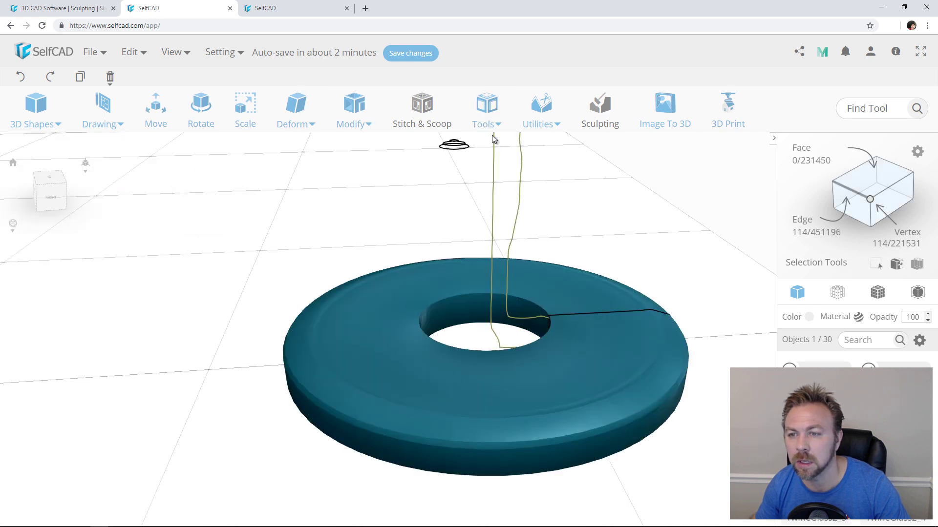
click(487, 112)
click(509, 152)
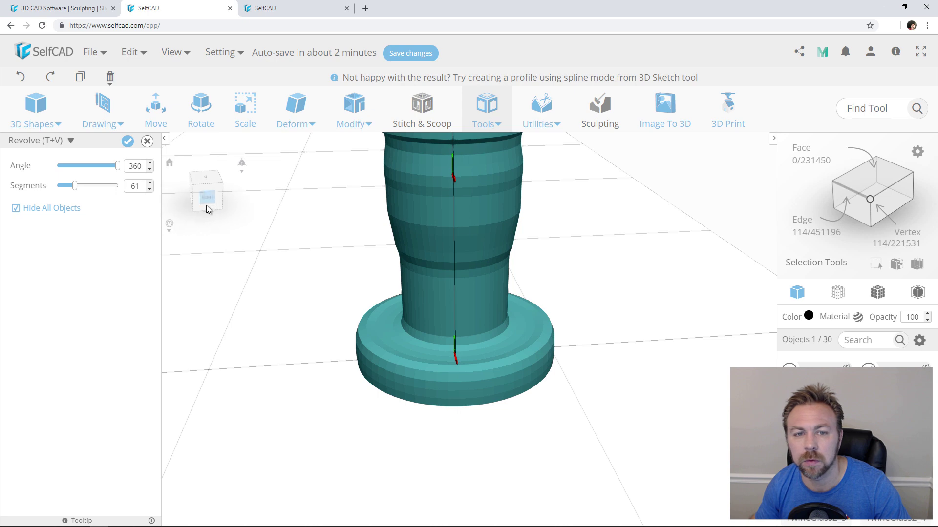
click(127, 142)
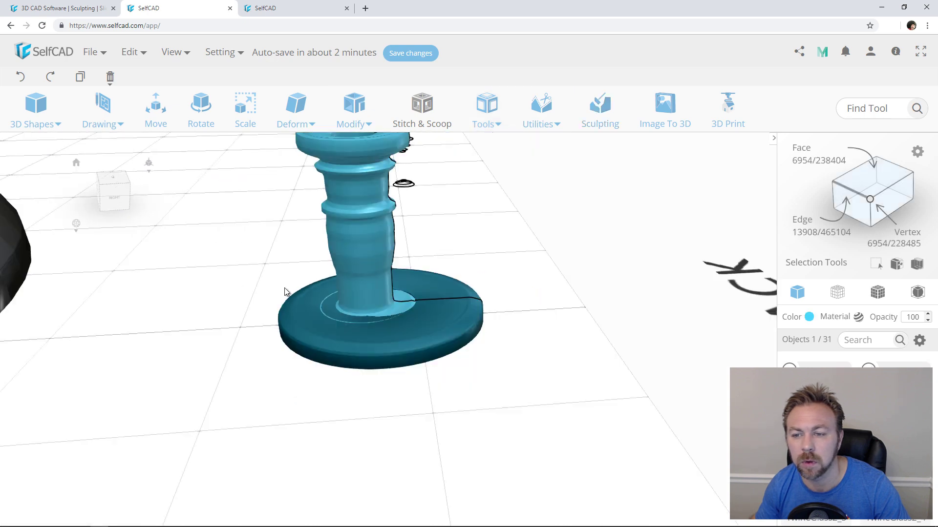
drag(396, 300, 367, 273)
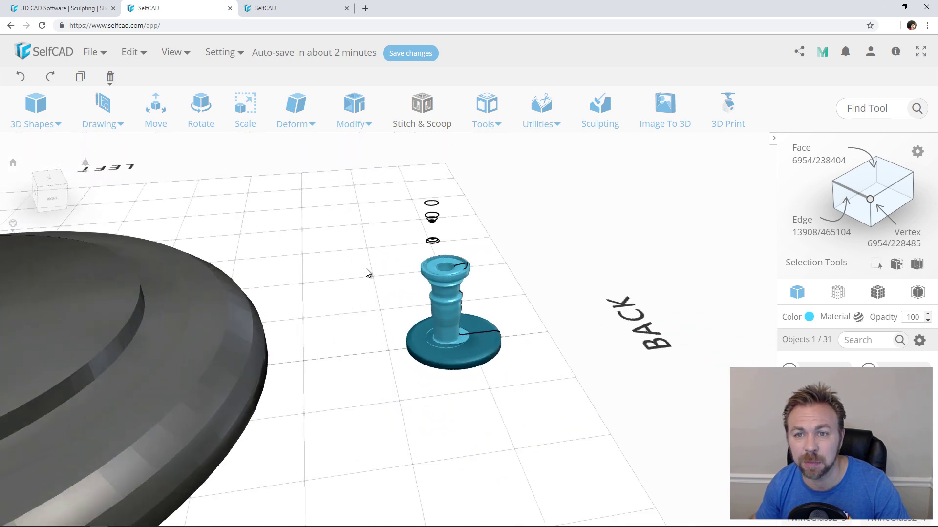
Add the grey pole to the selected pillar.
click(487, 115)
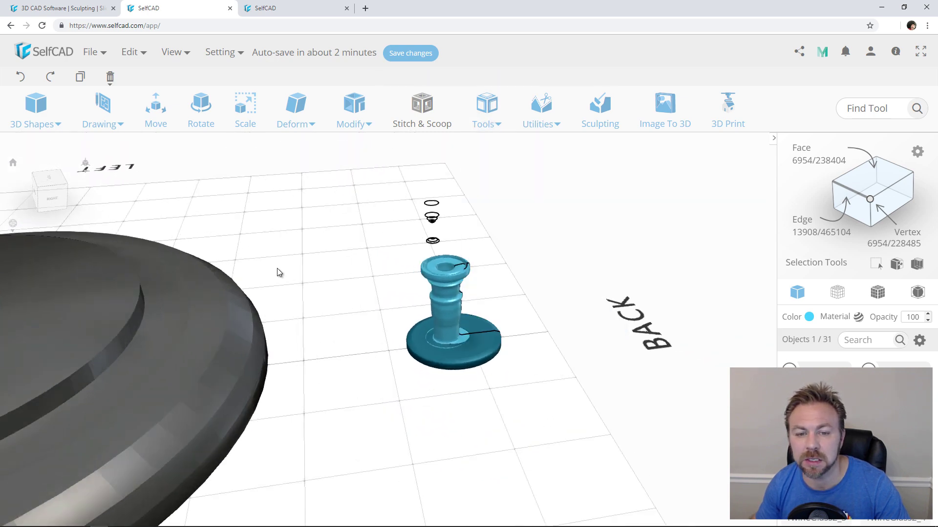
drag(278, 272, 398, 316)
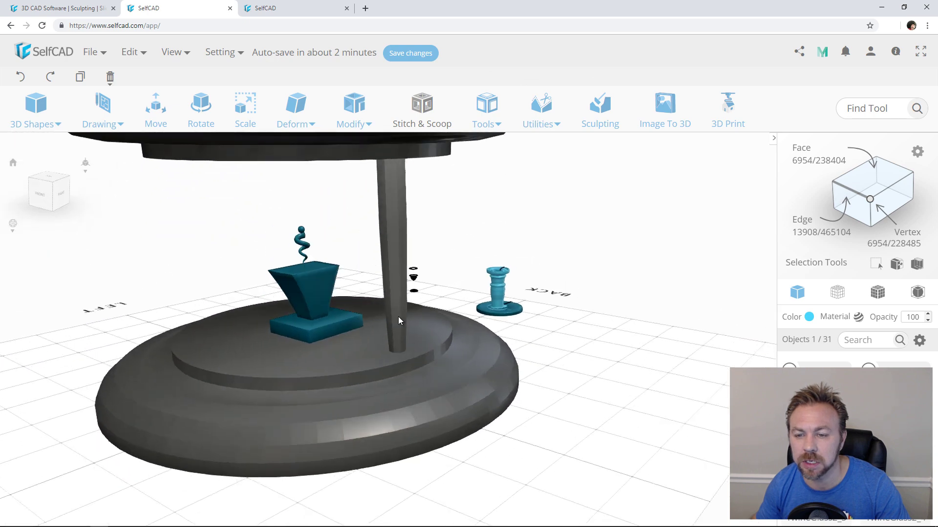
shift+click(397, 317)
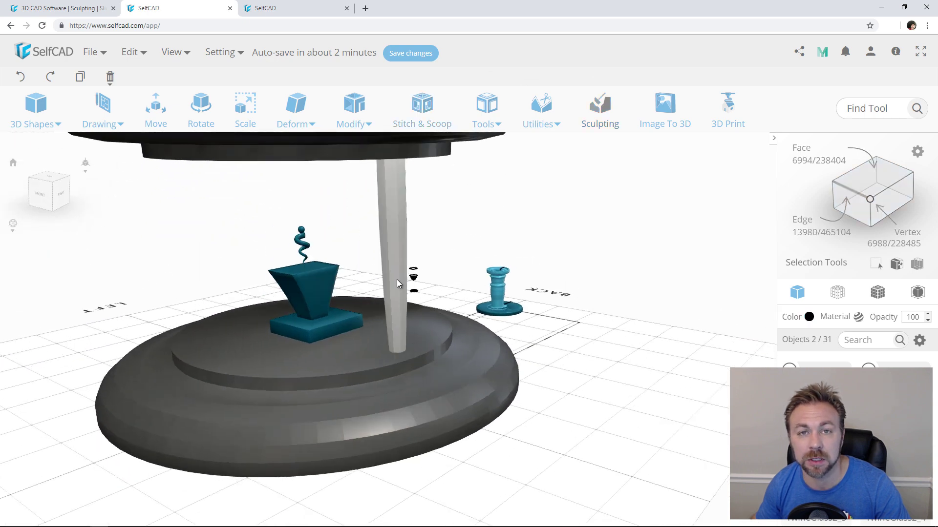
drag(544, 322, 483, 341)
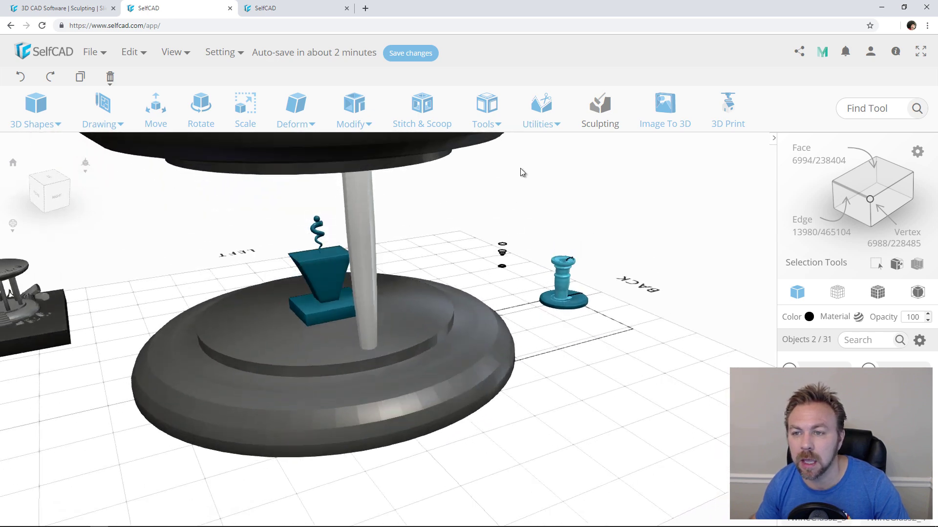
Make 5 Pivot-type Copy Offsets copies of the pillar and pole.
mouse_move(540, 110)
mouse_move(487, 115)
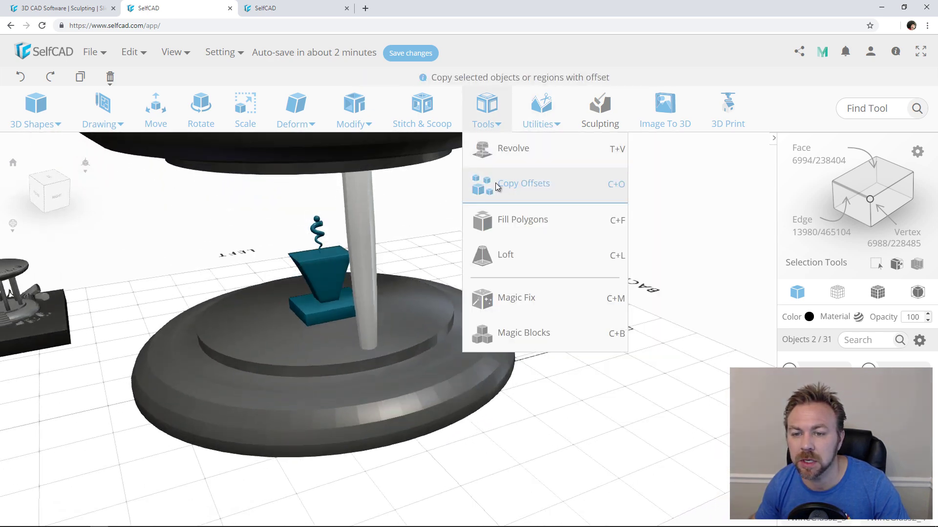
click(495, 183)
click(43, 177)
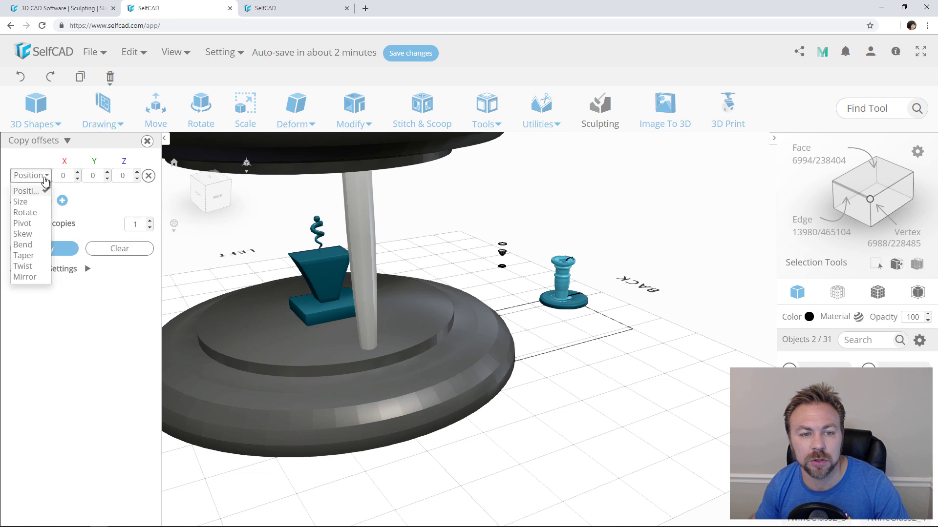
click(22, 223)
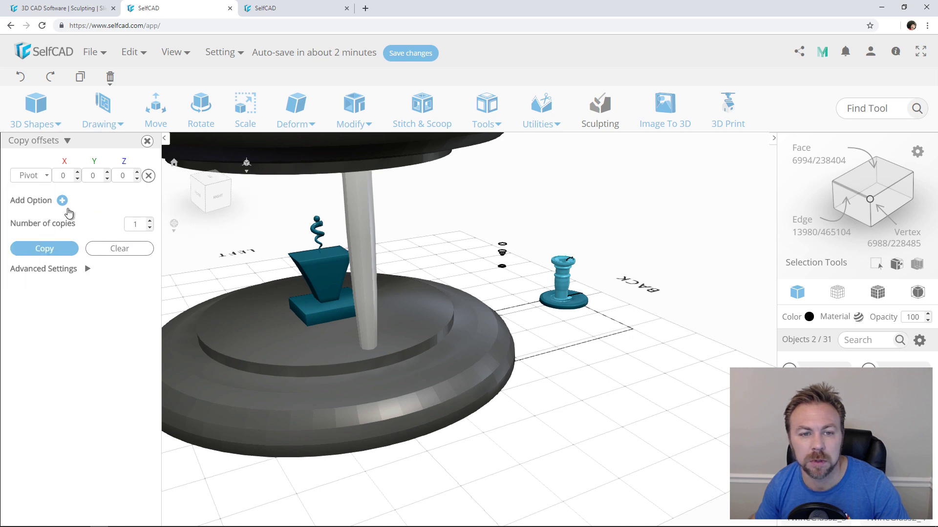
click(150, 223)
click(55, 249)
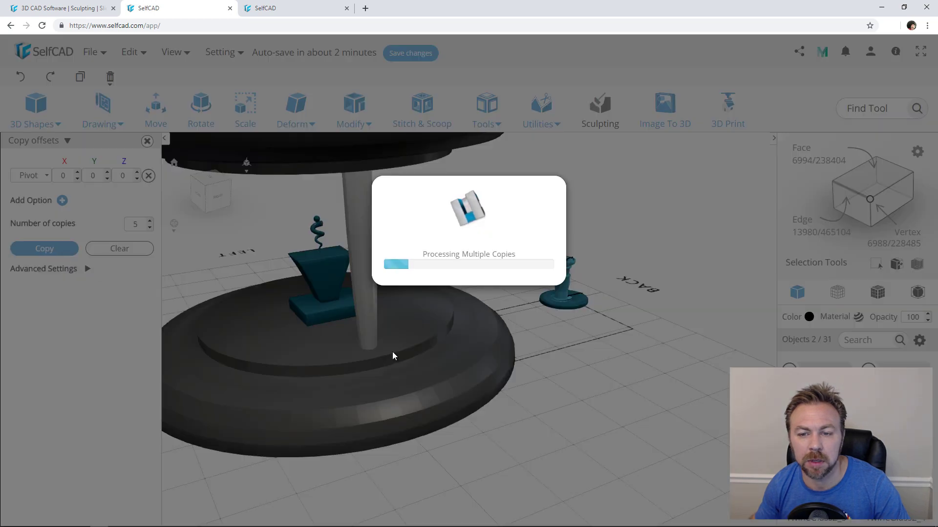
Deselect the copies and orbit to inspect the ring of columns around the table.
drag(508, 376, 522, 409)
click(561, 448)
drag(561, 448, 521, 443)
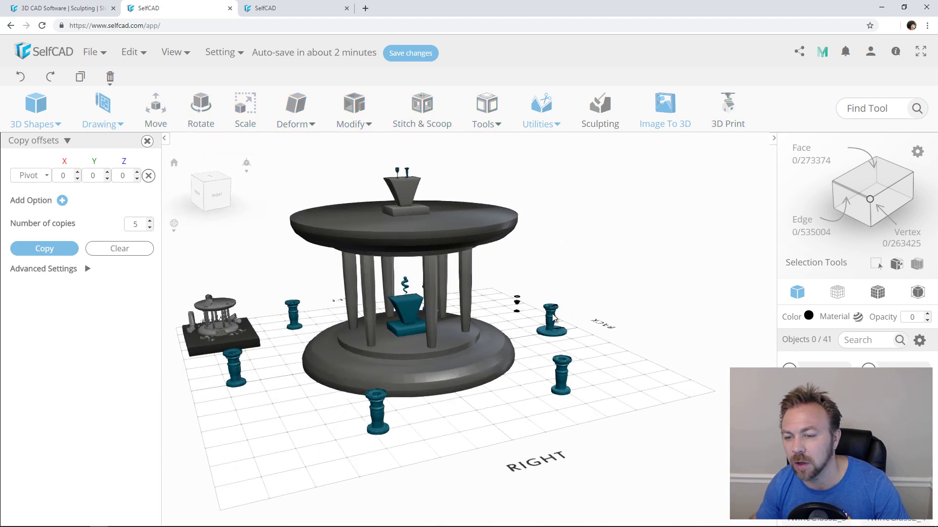
drag(619, 375, 523, 392)
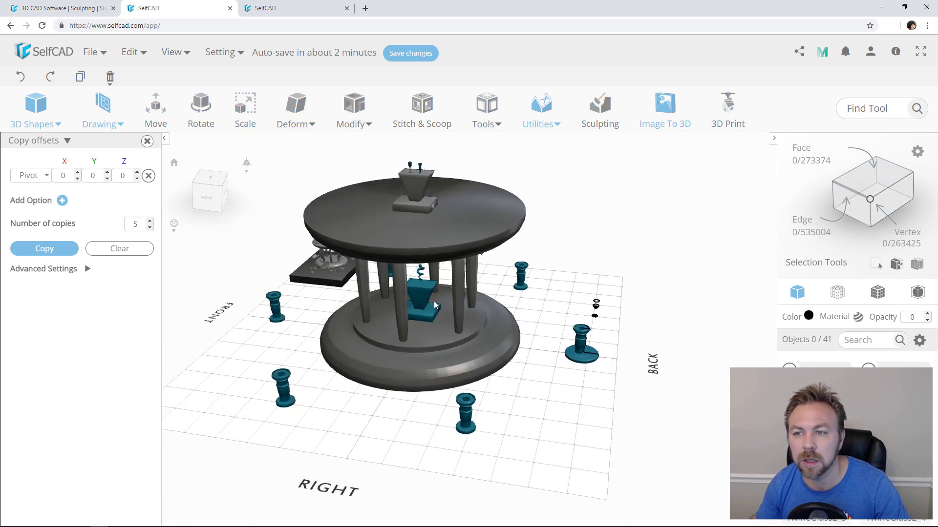
Select the stacked wineGlass ring profiles, starting from the bottom ring.
mouse_move(497, 133)
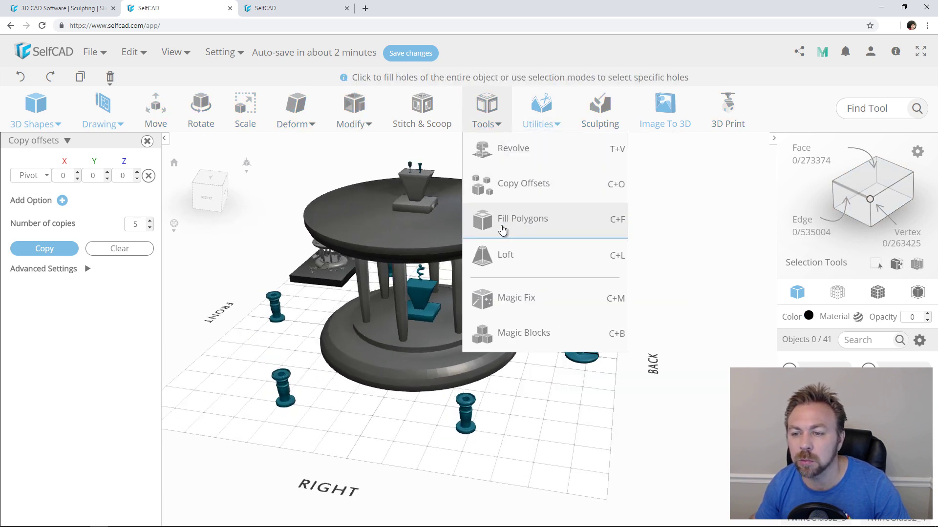
scroll(672, 293, up, 4)
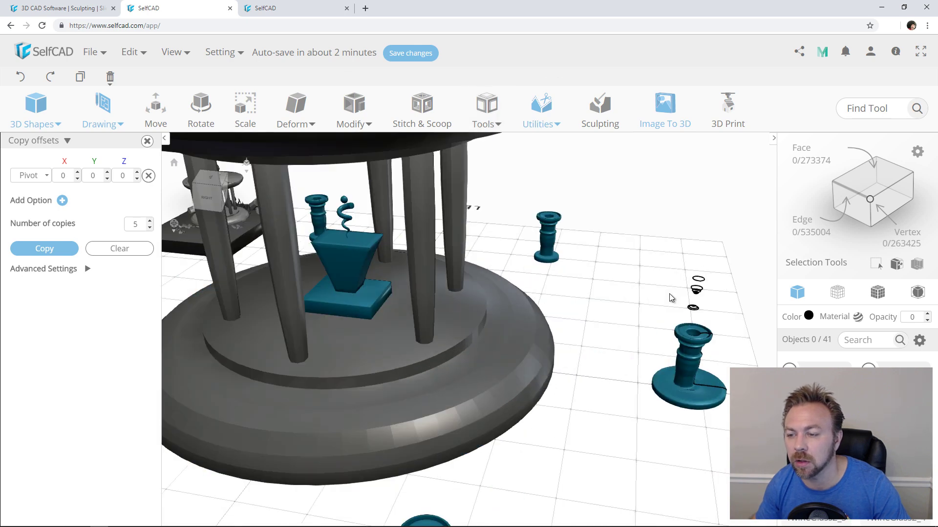
scroll(672, 293, up, 10)
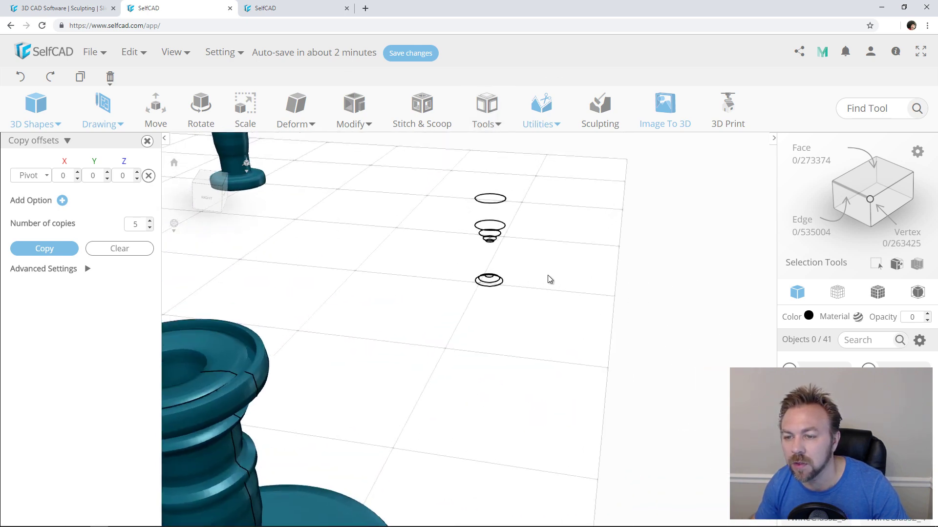
click(468, 293)
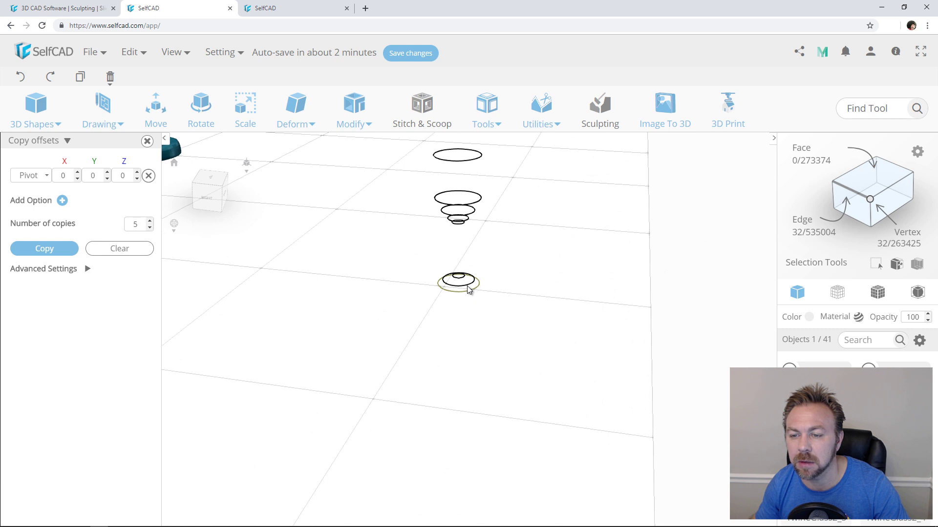
click(577, 335)
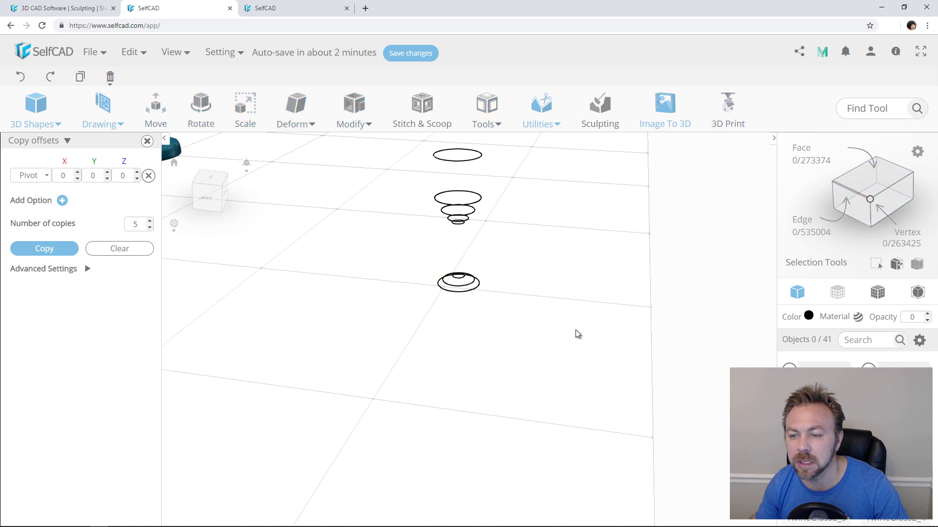
click(464, 295)
shift+click(463, 283)
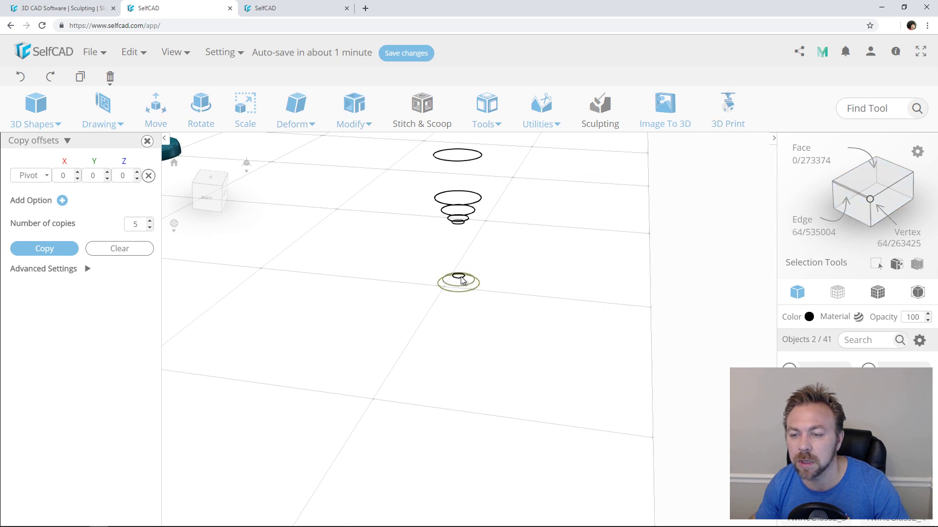
shift+click(462, 278)
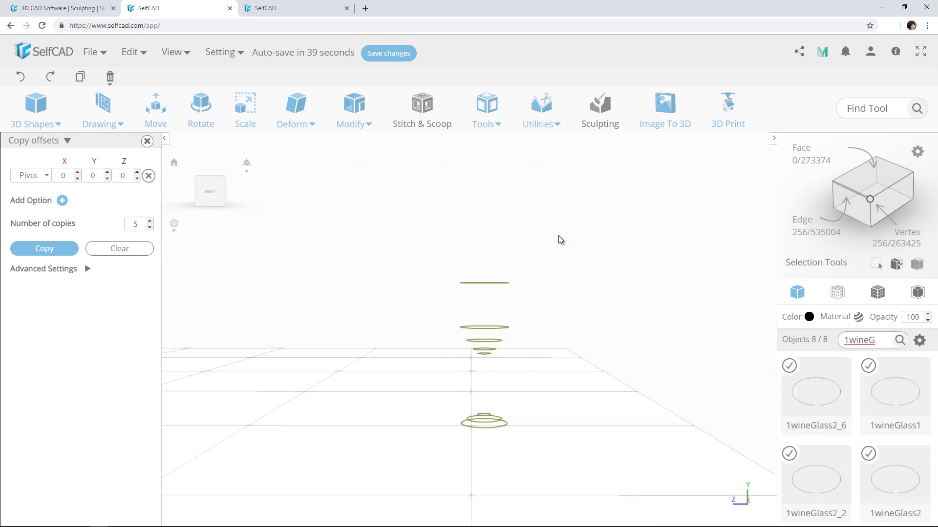
Loft the selected profile circles into a solid wine glass and accept the result.
click(528, 122)
click(485, 104)
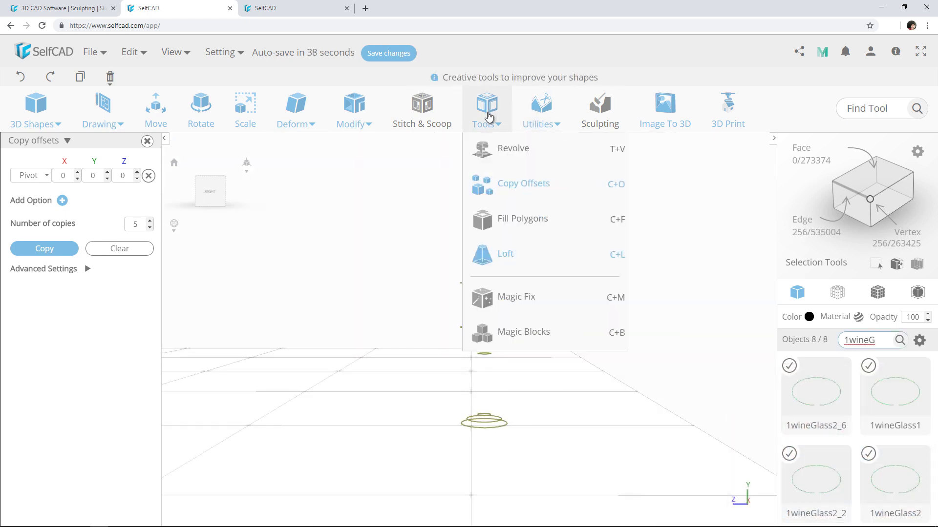
click(489, 258)
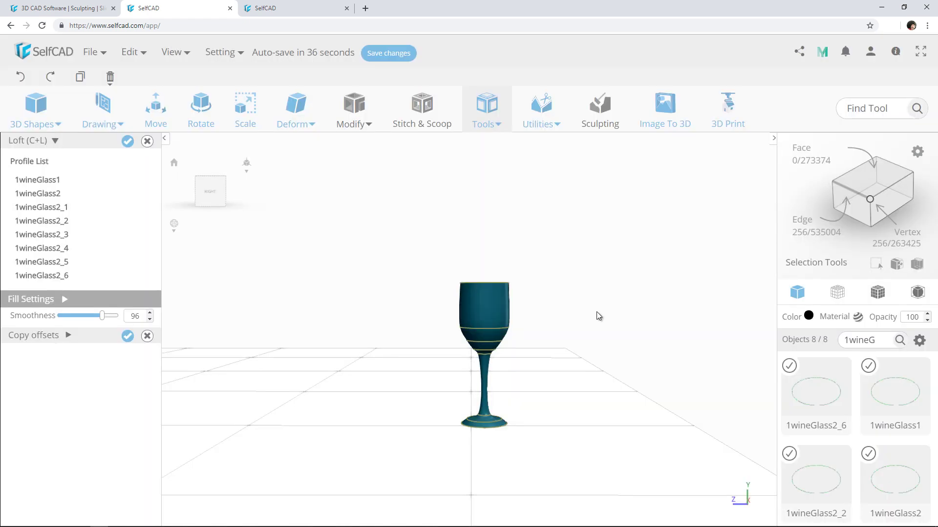
scroll(591, 337, up, 5)
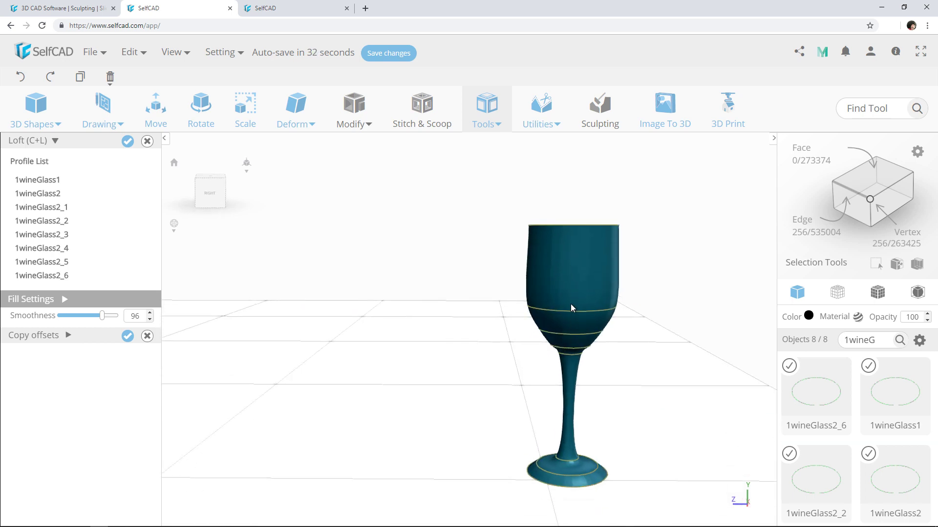
click(485, 105)
Run Magic Fix on the wine glass and confirm its save/discard prompt.
click(502, 298)
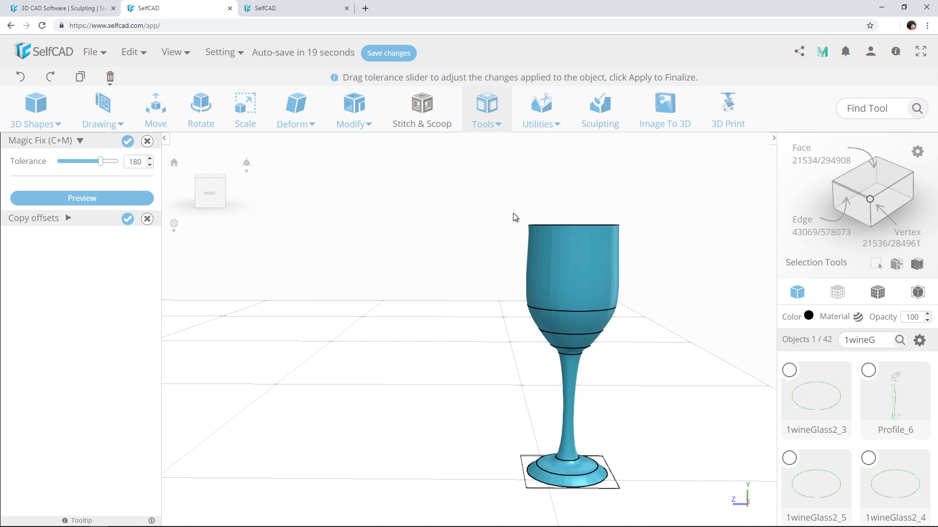
click(540, 119)
key(Return)
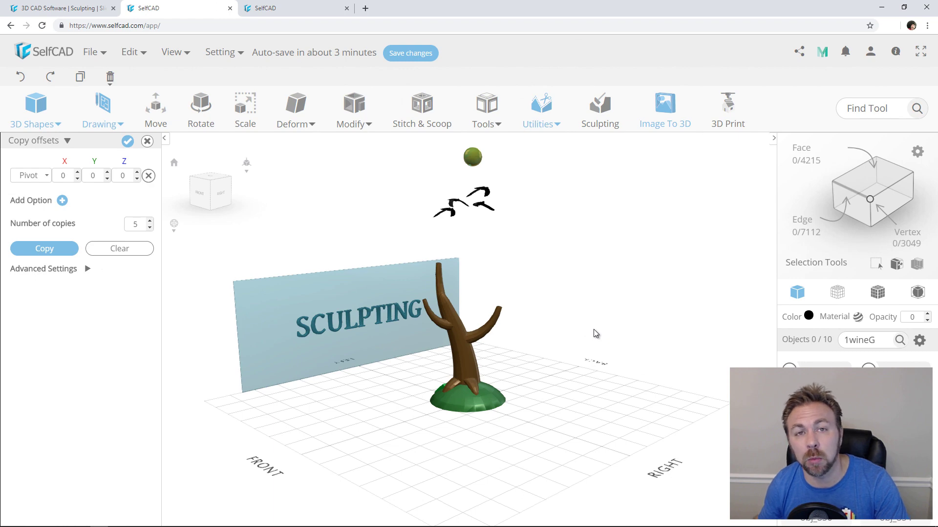
Zoom in on the tree, select its brown trunk and start Sculpting it.
scroll(606, 396, up, 5)
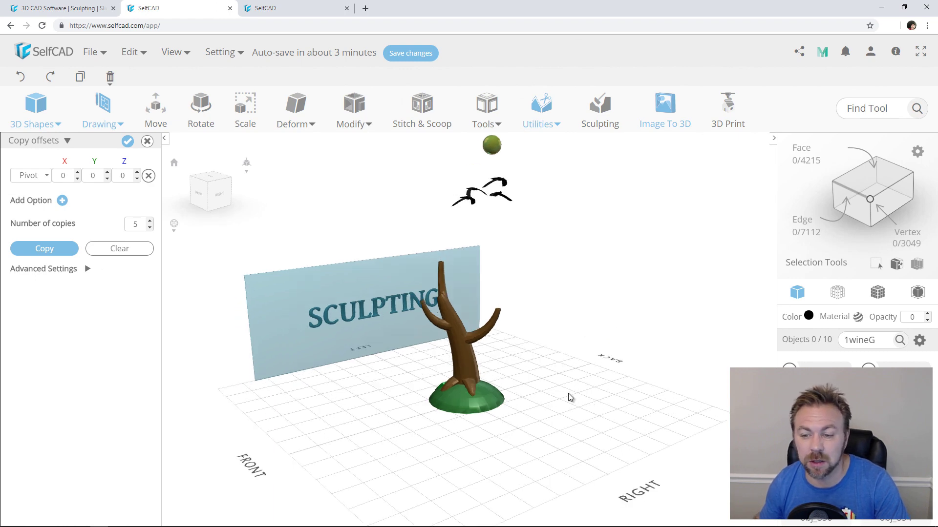
scroll(536, 391, down, 2)
scroll(647, 398, up, 3)
scroll(655, 395, up, 5)
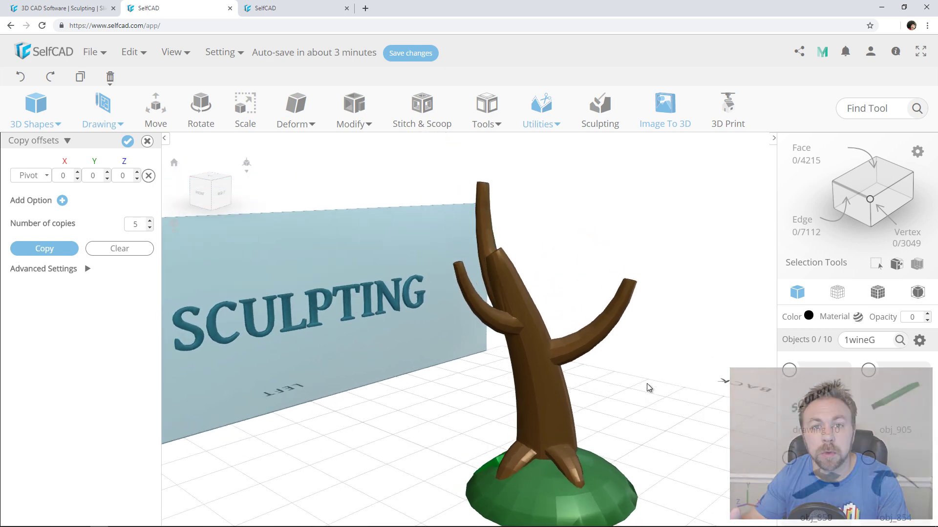
scroll(585, 258, down, 2)
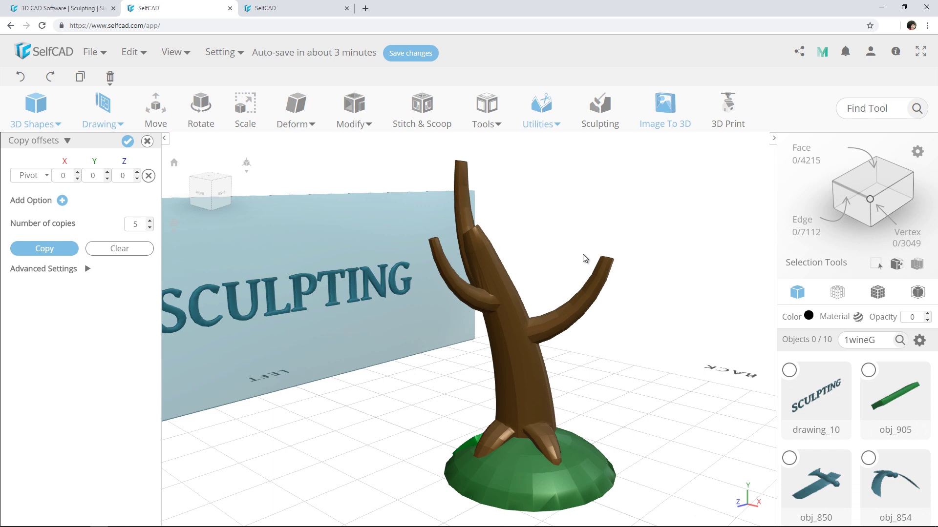
click(508, 340)
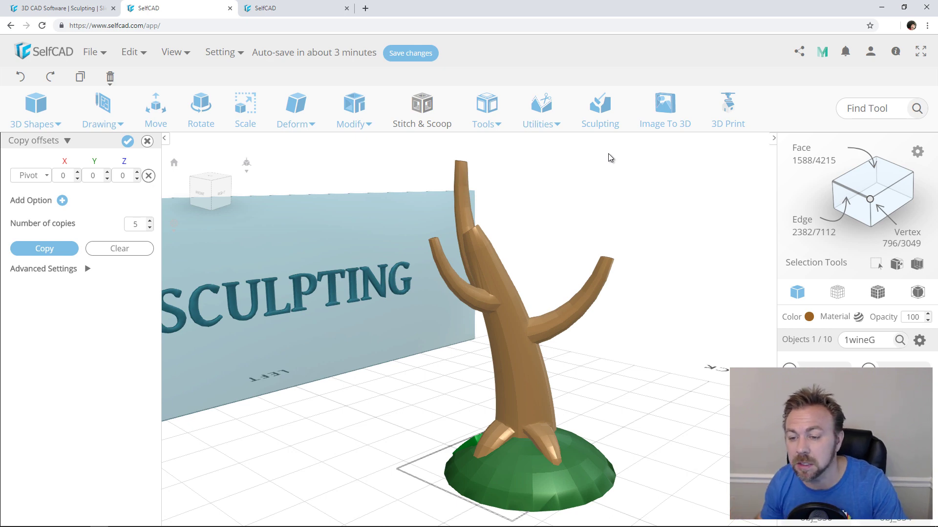
click(595, 118)
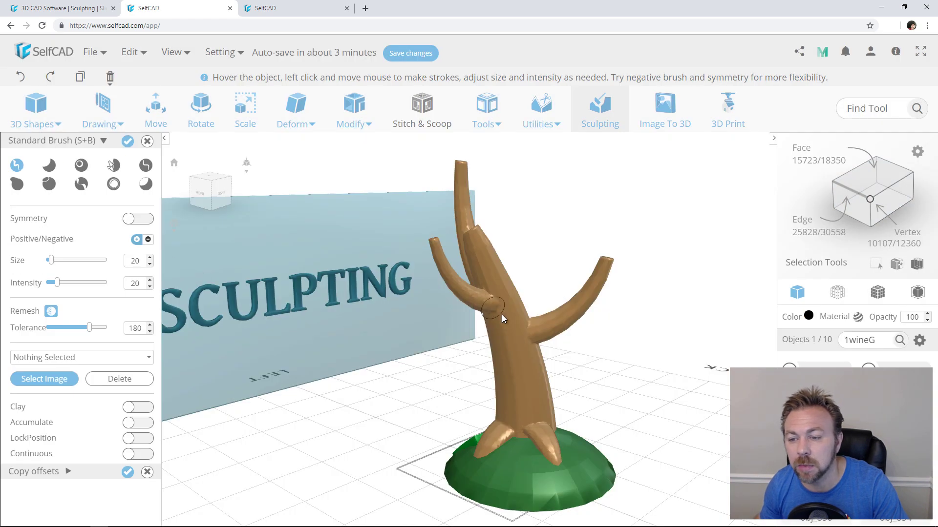
Pull the trunk base down into the green mound with the Move Brush at size 79.
scroll(541, 329, up, 5)
scroll(489, 316, down, 2)
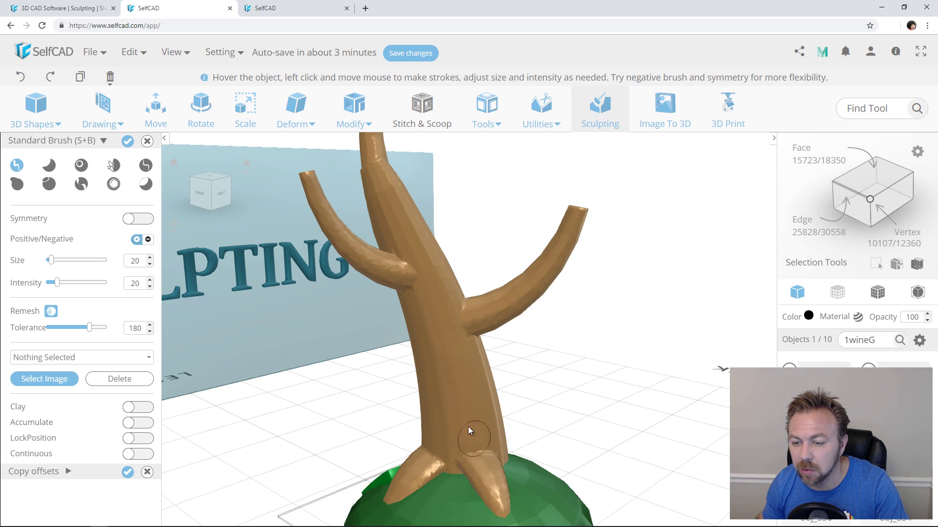
mouse_move(505, 408)
right_down()
mouse_move(561, 484)
mouse_move(585, 309)
mouse_move(544, 332)
mouse_move(550, 358)
right_up()
key(s+m)
drag(550, 359, 551, 405)
right_drag(693, 340, 535, 240)
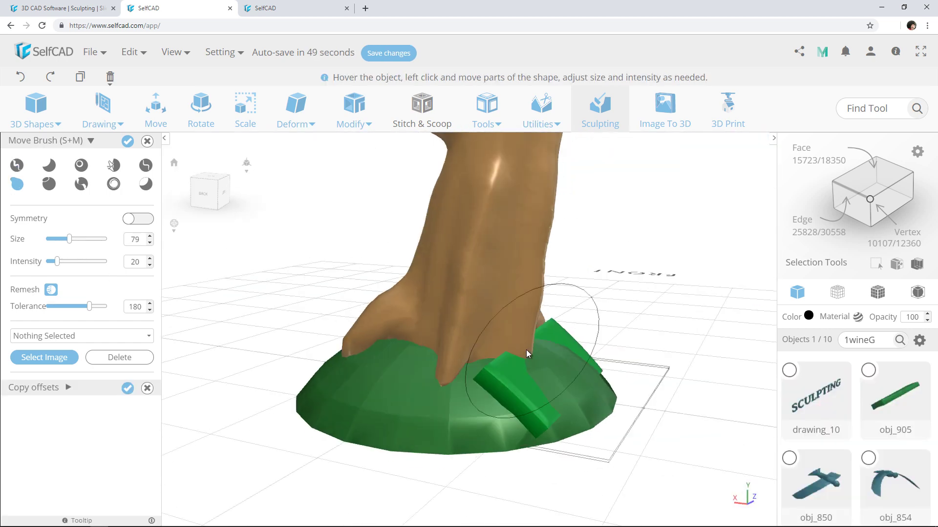
drag(51, 239, 69, 239)
click(174, 162)
Smooth the tree trunk with the Smooth Brush at intensity 79.
right_drag(489, 273, 531, 292)
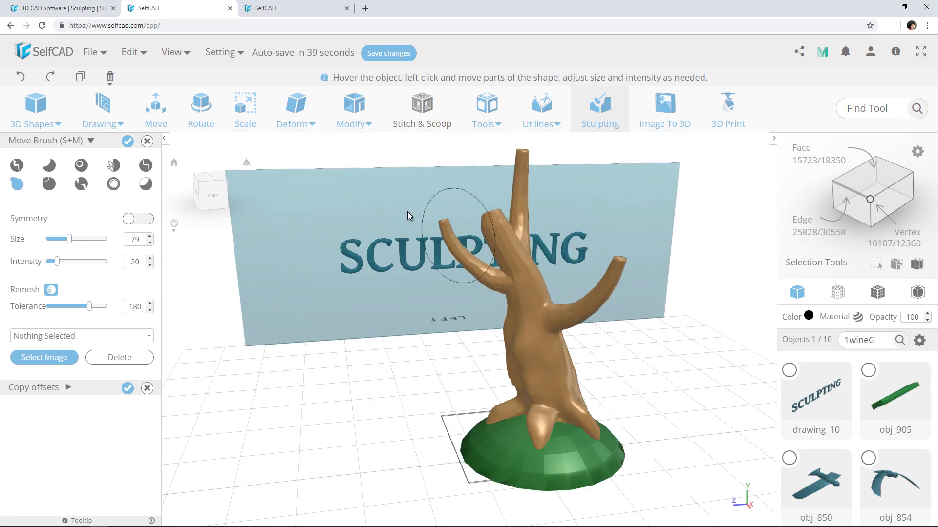
mouse_move(596, 293)
right_down()
mouse_move(513, 237)
mouse_move(527, 201)
right_up()
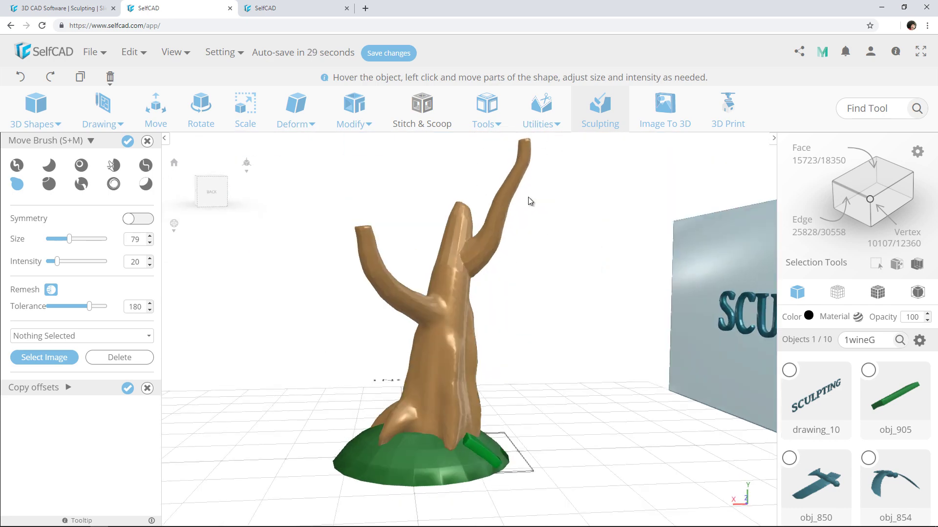
click(113, 165)
drag(57, 262, 92, 262)
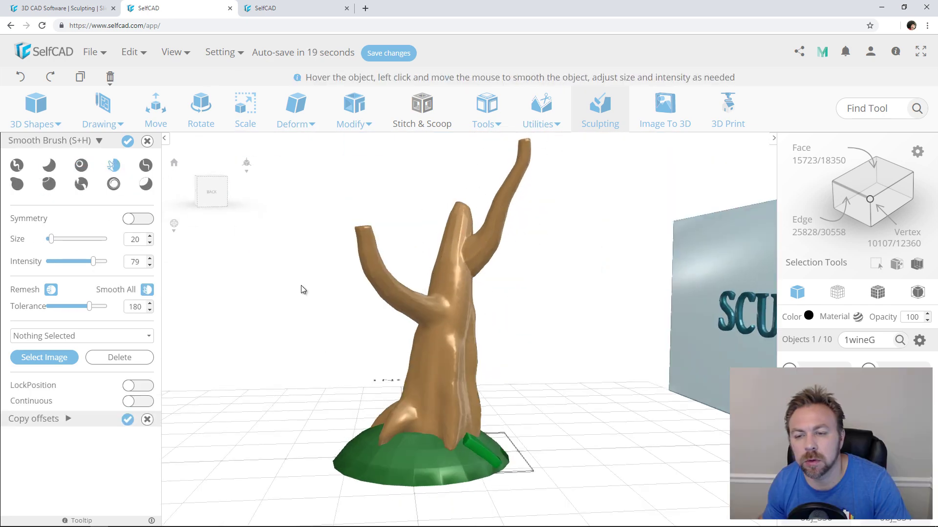
mouse_move(466, 274)
right_down()
mouse_move(413, 311)
mouse_move(441, 253)
mouse_move(370, 238)
right_up()
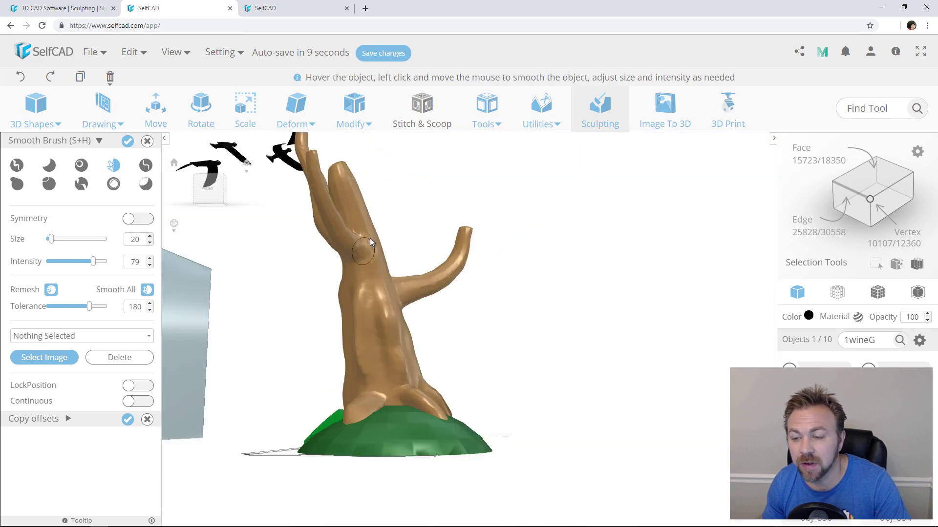
scroll(491, 247, up, 5)
scroll(598, 280, up, 3)
scroll(598, 284, down, 5)
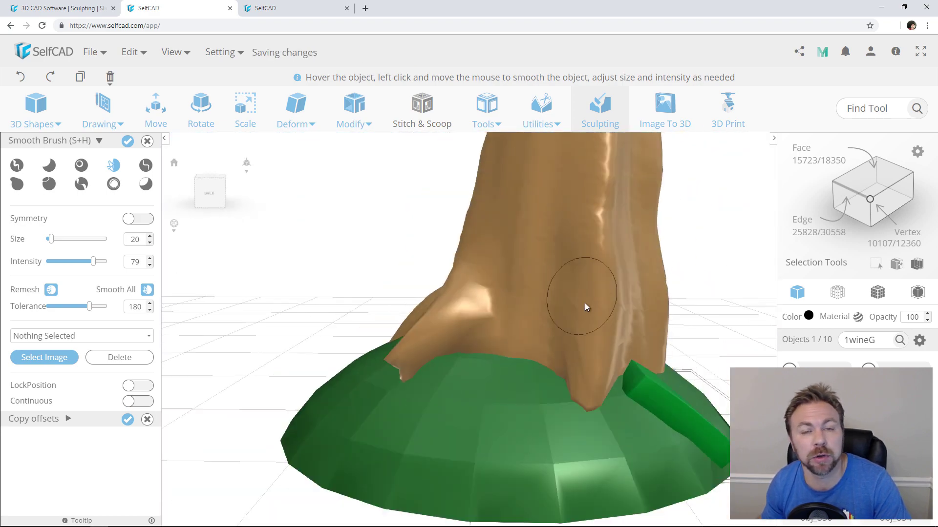
mouse_move(585, 303)
right_down()
mouse_move(546, 233)
mouse_move(476, 240)
mouse_move(472, 251)
mouse_move(447, 230)
mouse_move(637, 244)
mouse_move(572, 288)
right_up()
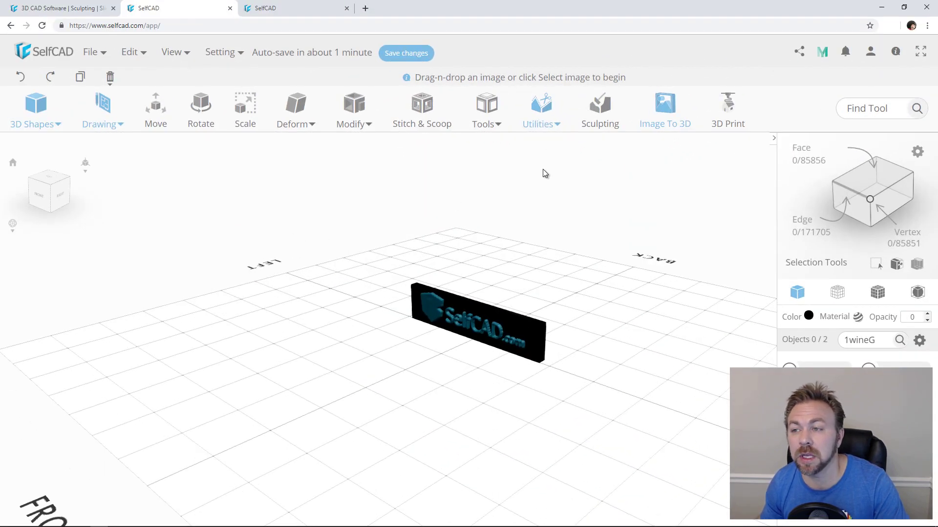
Convert the character-design-7 image into a 3D relief, raising tolerance from 0.1 to 1.
click(665, 113)
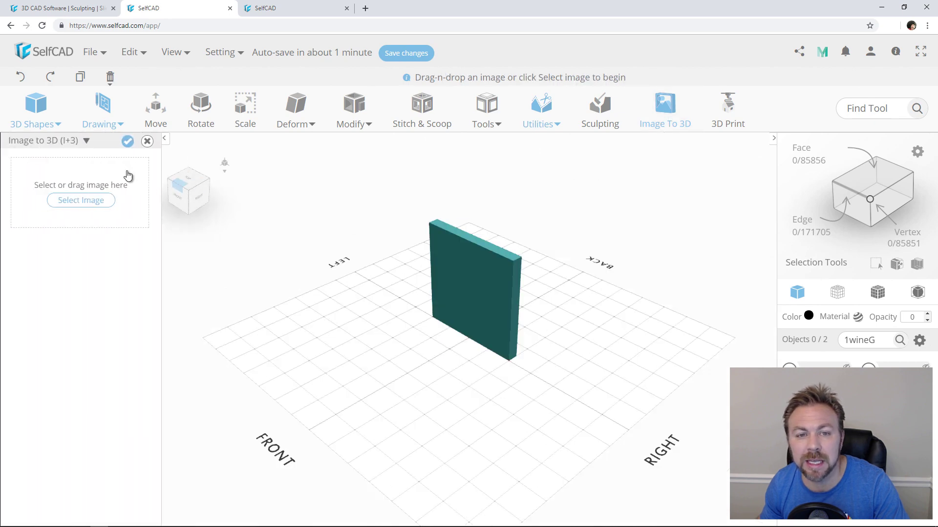
click(83, 200)
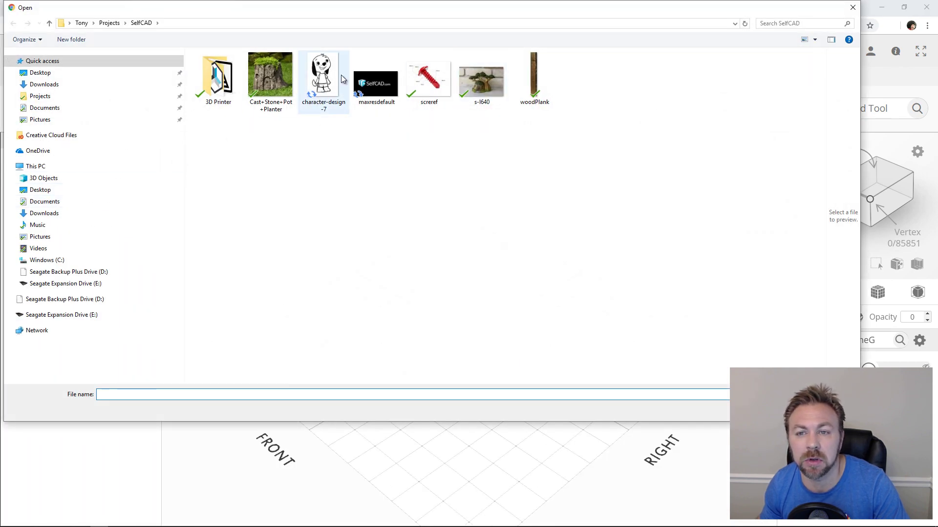
click(333, 81)
key(Return)
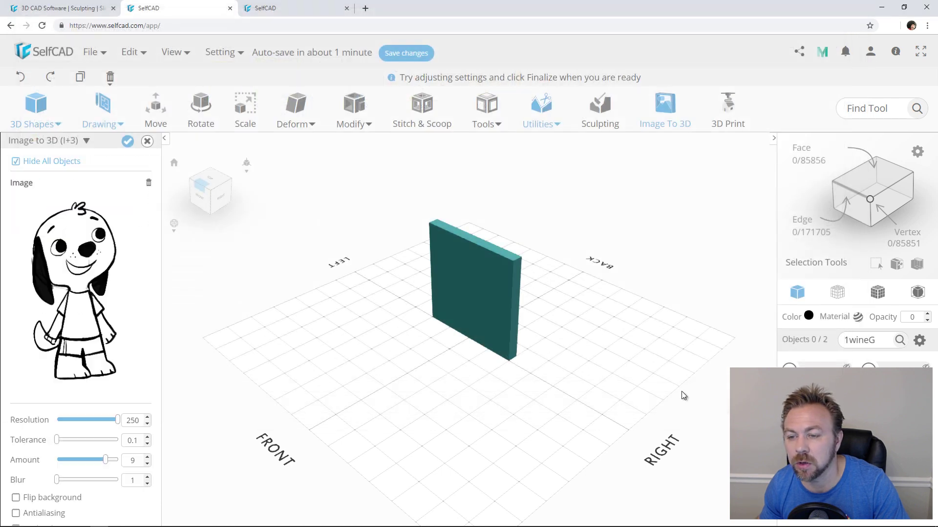
drag(222, 372, 160, 325)
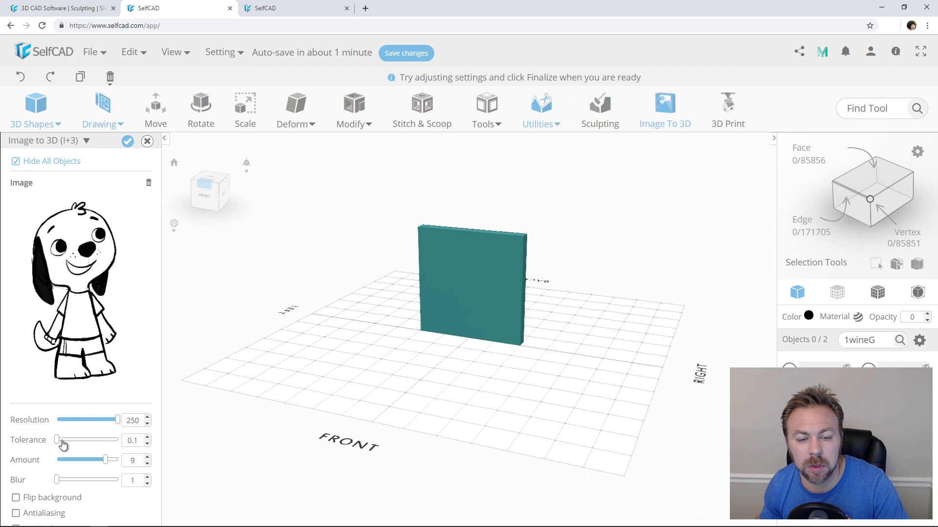
drag(62, 442, 120, 448)
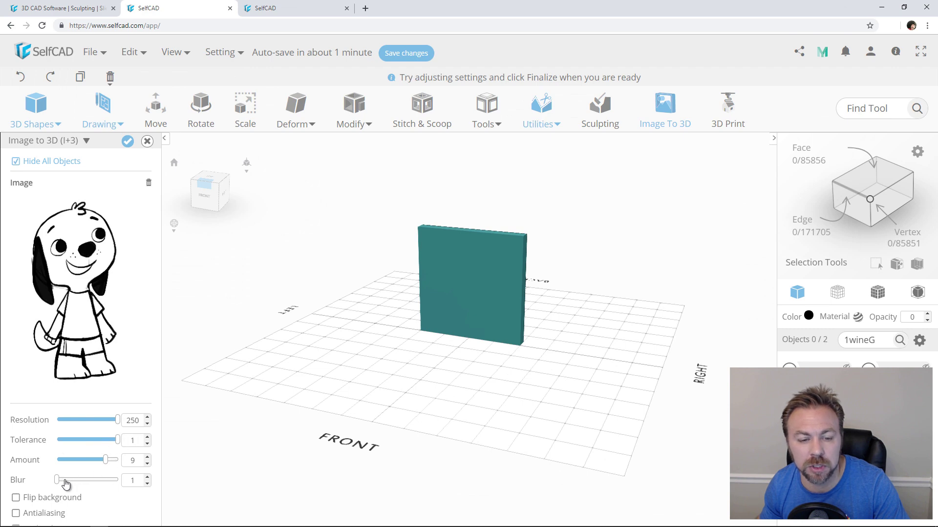
scroll(426, 306, up, 5)
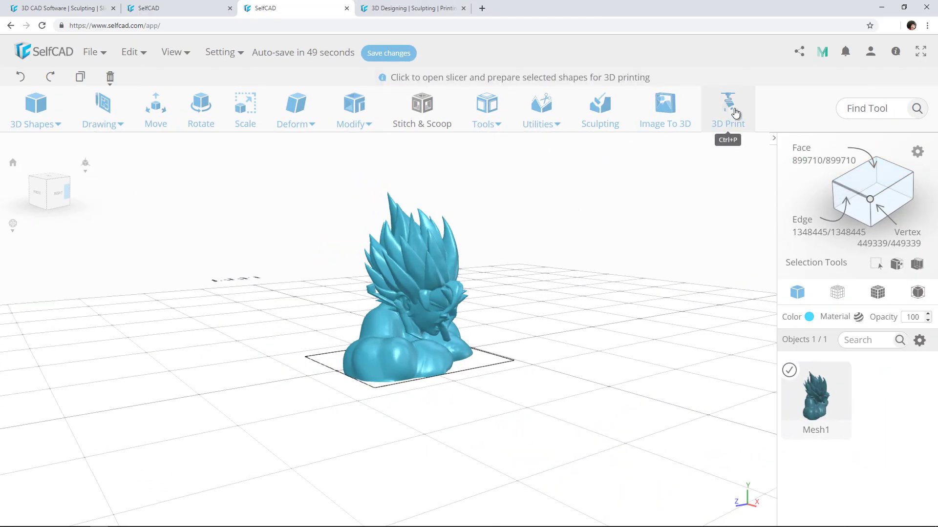
Step the sliced bust's print preview up to layer 72 of 428.
click(188, 8)
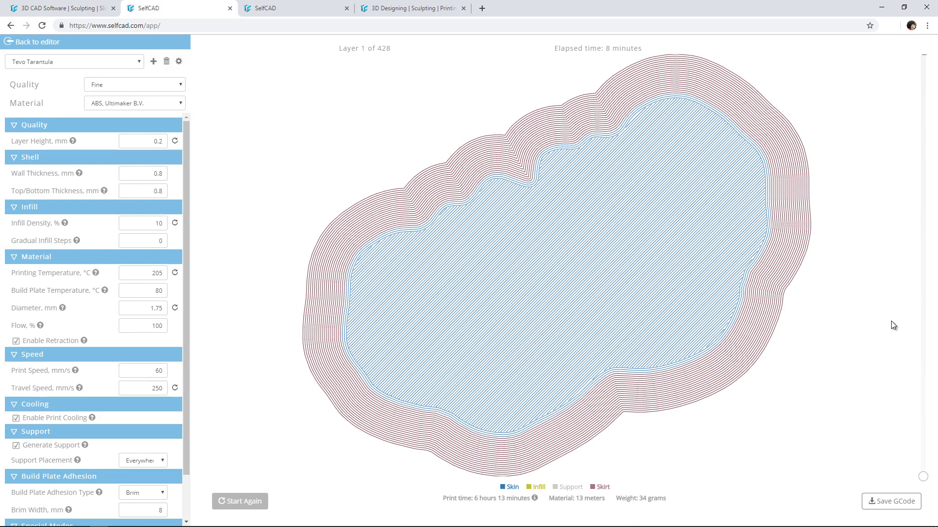
drag(920, 475, 925, 64)
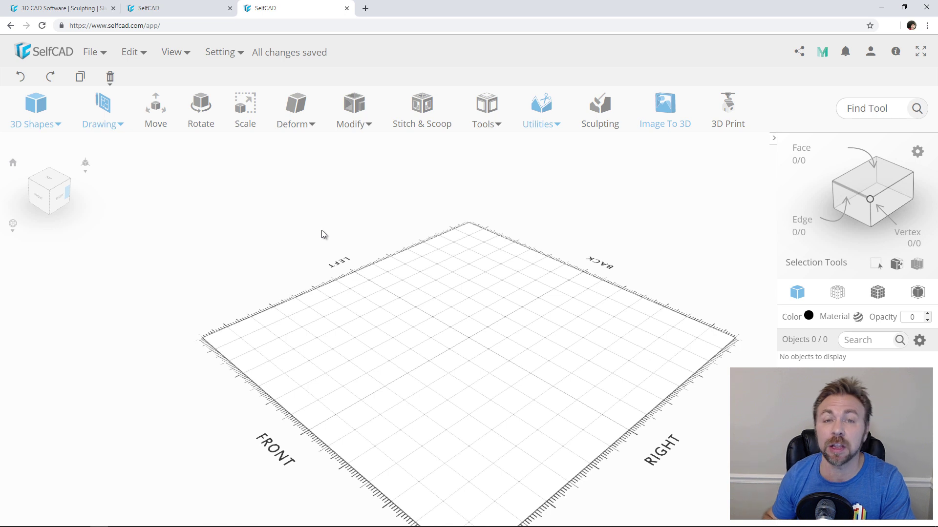
Open Learn SelfCAD from the Help Center to view the video tutorials.
click(896, 53)
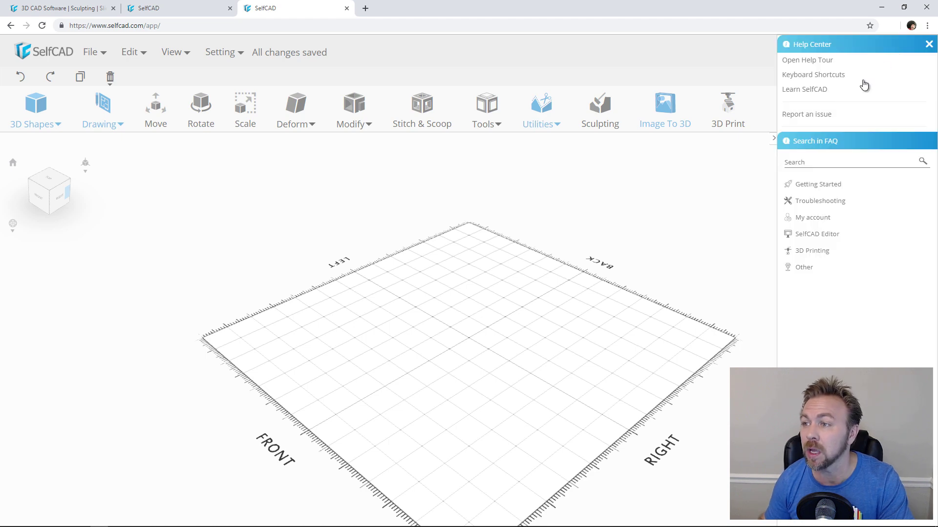
click(819, 92)
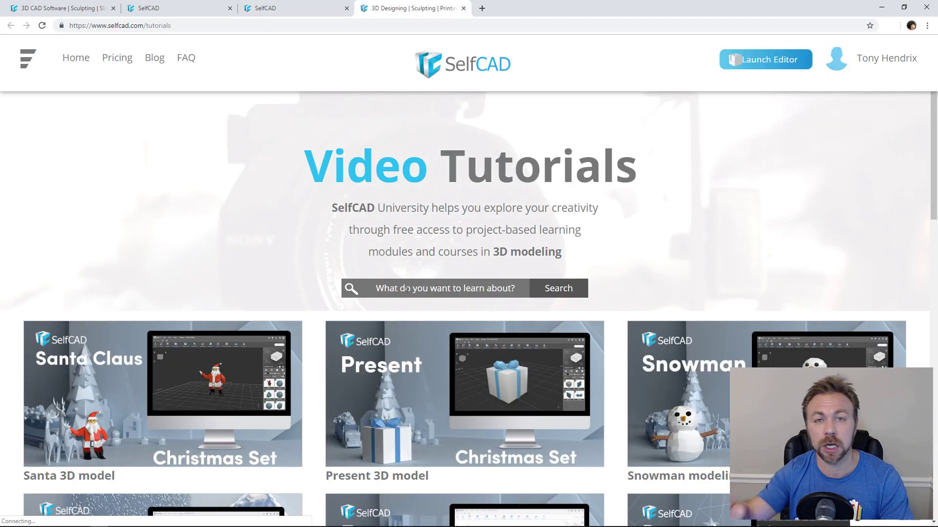